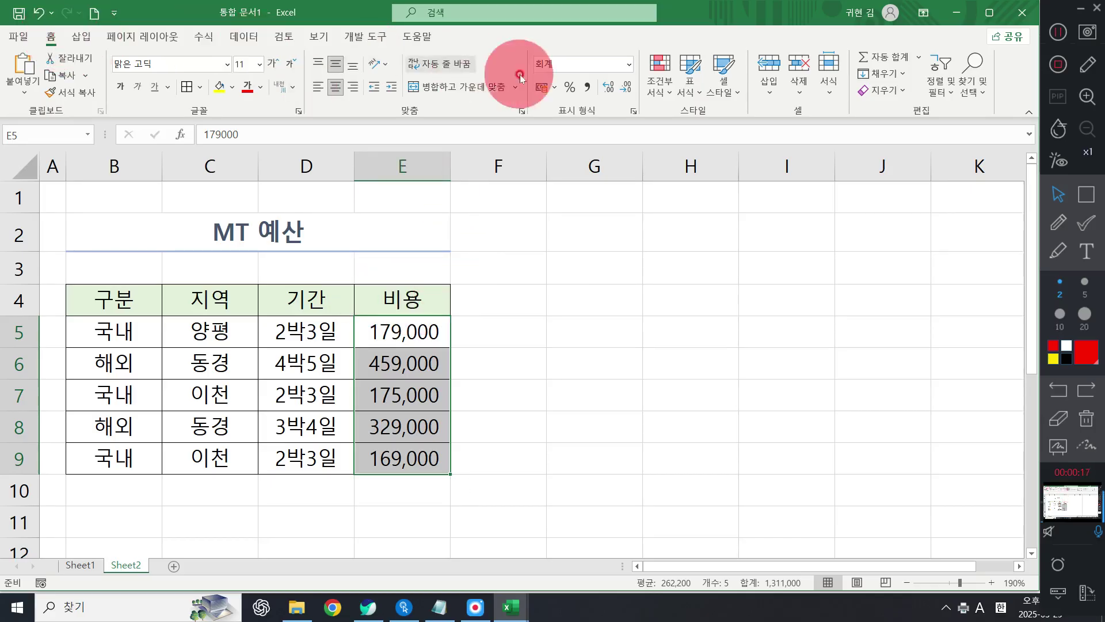
Sort the MT 예산 table by the 구분 column in descending order.
click(348, 364)
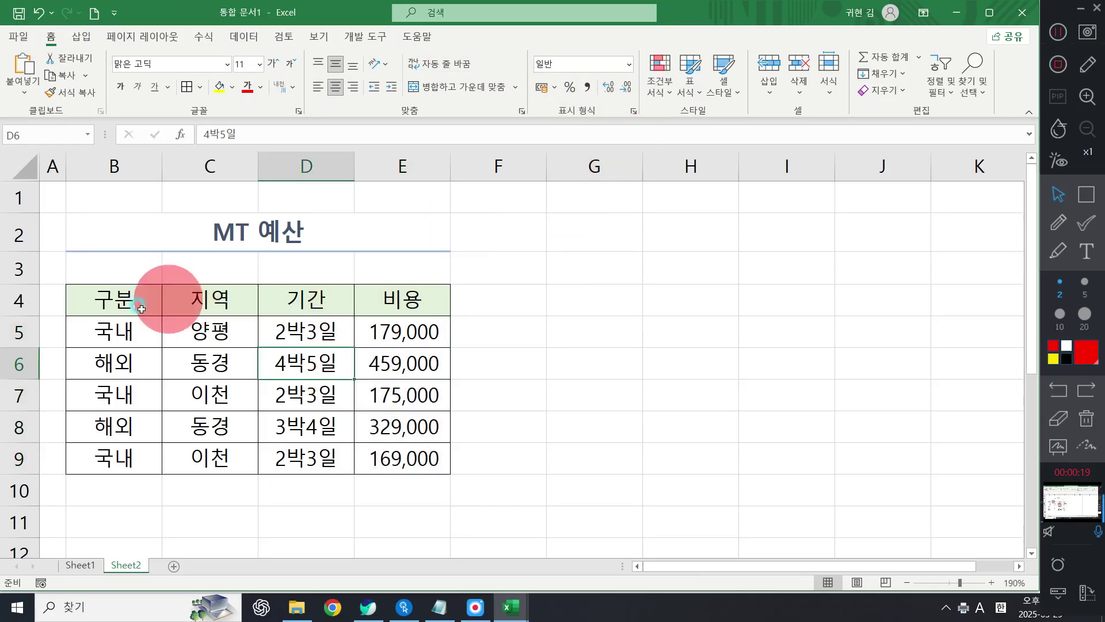
click(98, 291)
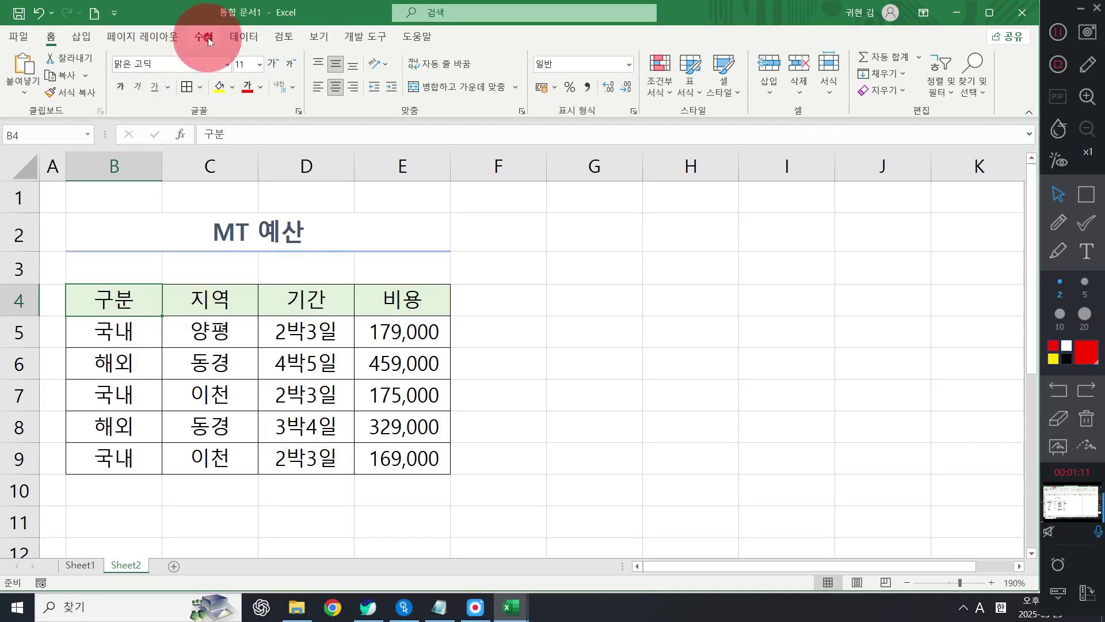
click(244, 37)
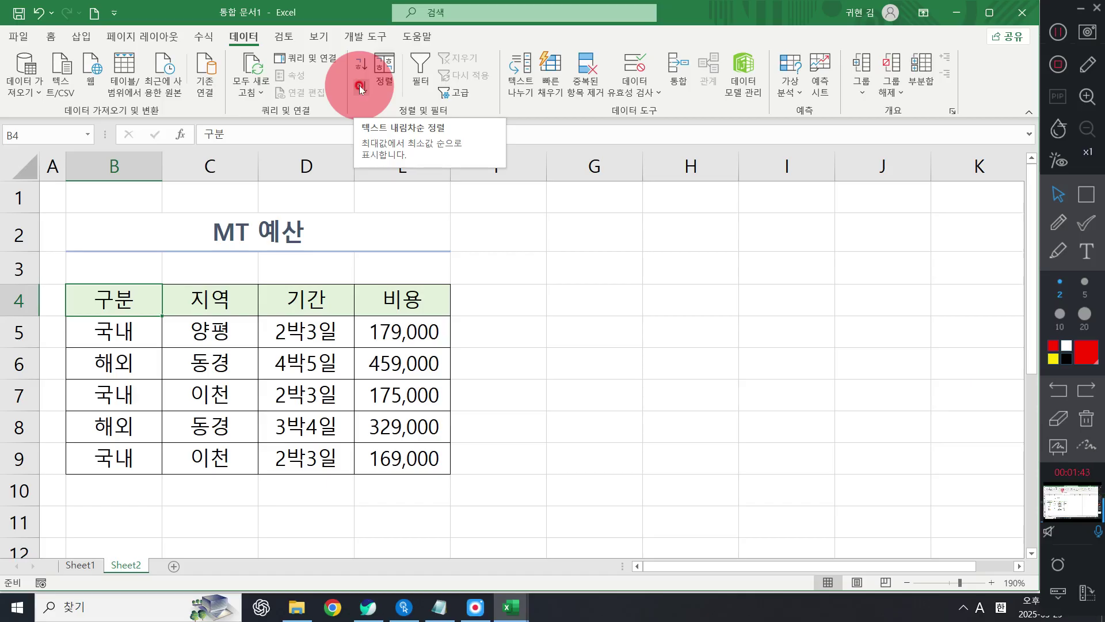
click(361, 88)
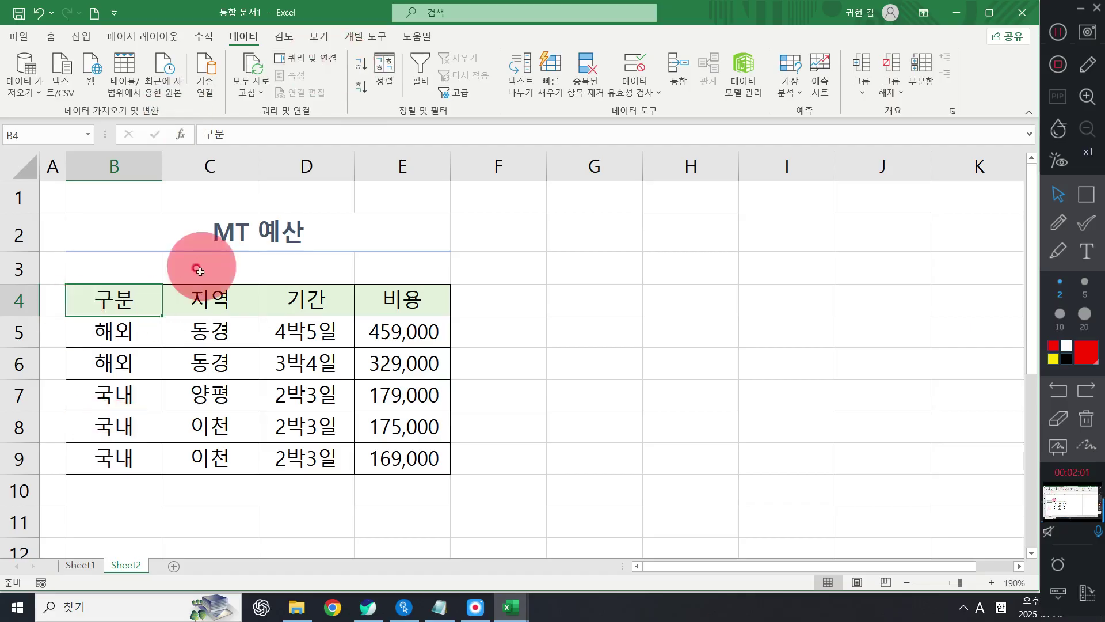
Sort the table by the 지역 column in descending order, and re-sort it by 비용 in ascending order.
click(216, 299)
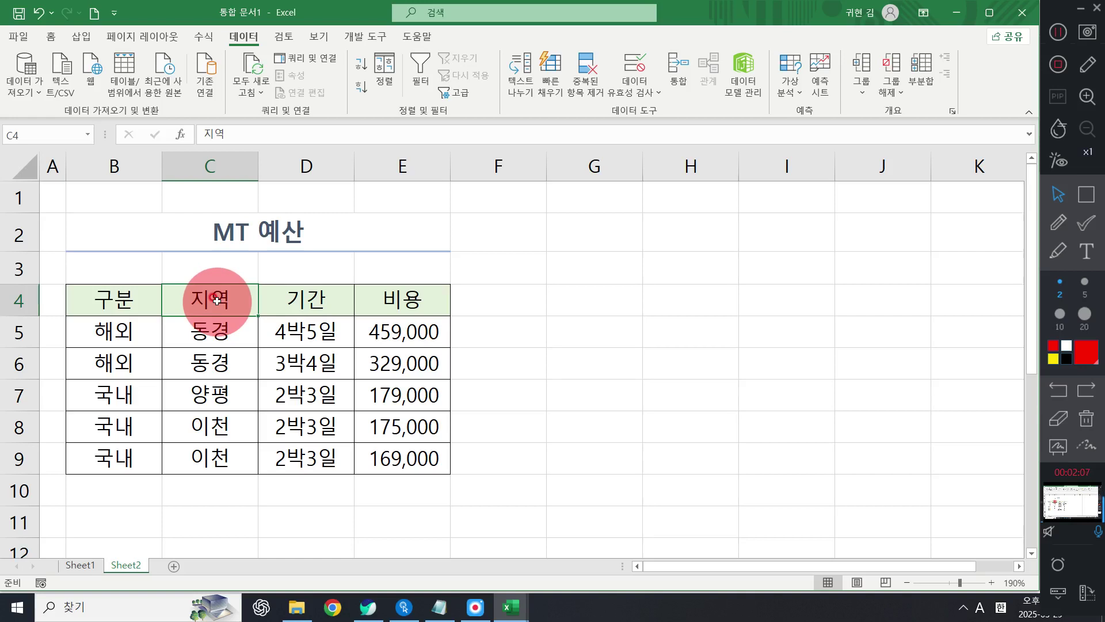
click(357, 84)
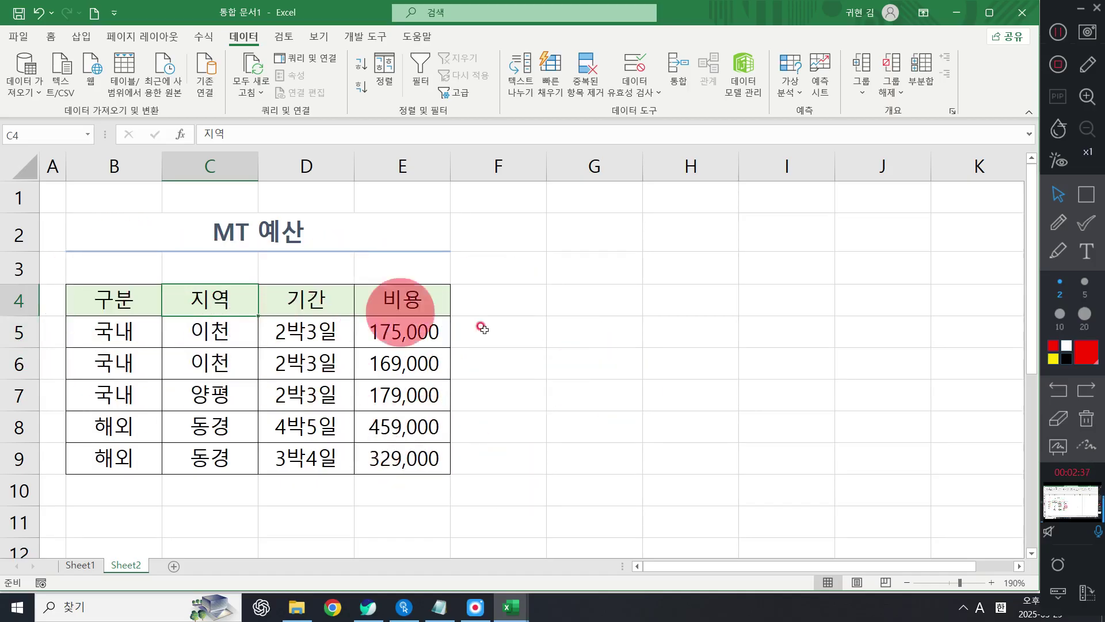
click(412, 289)
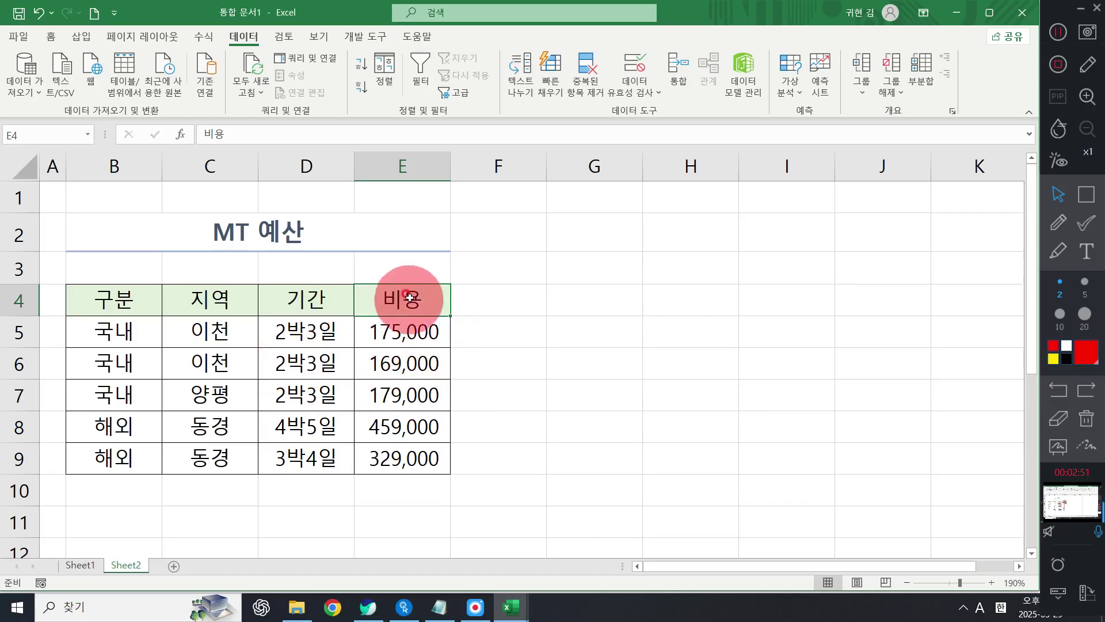
click(358, 64)
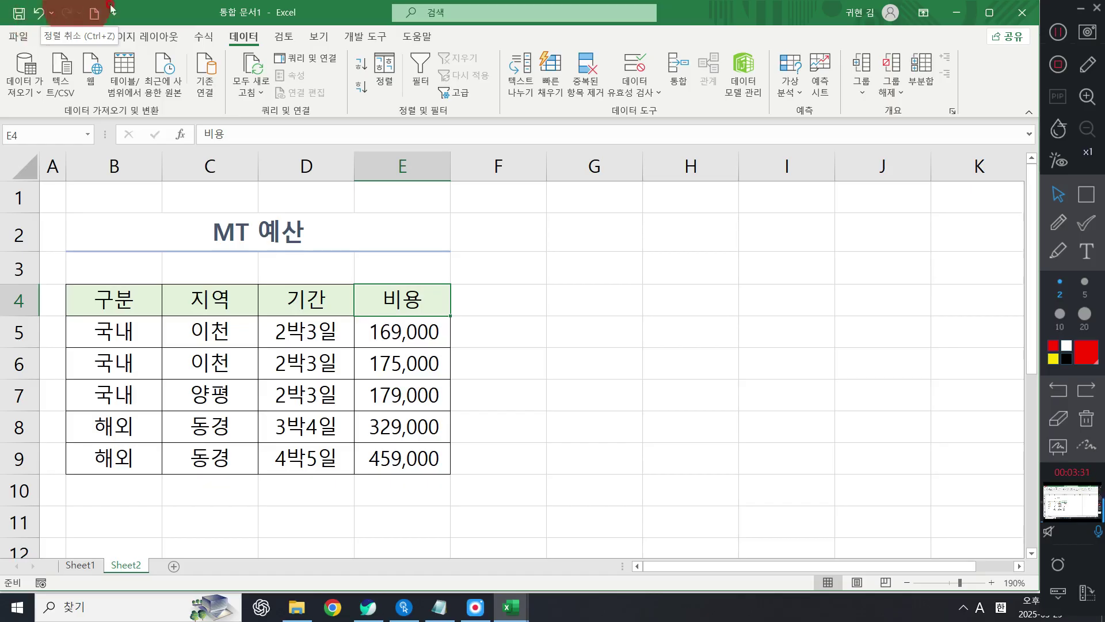
Sketch freehand red marks with the size 20 annotation pen over the empty cells beside the table, and clear all the drawings.
click(1084, 314)
click(1058, 222)
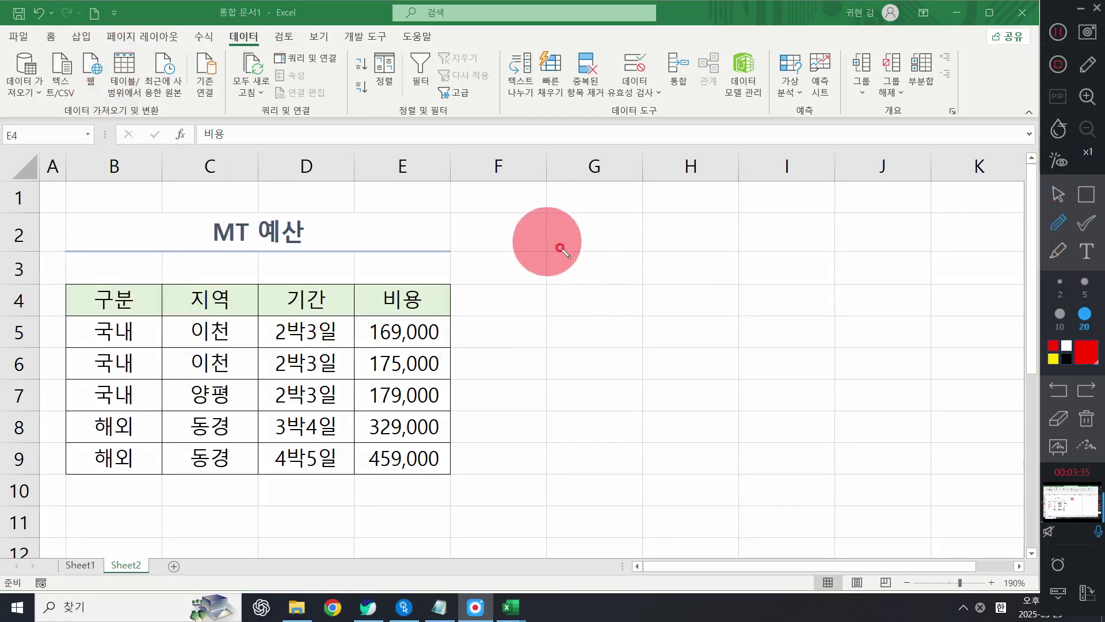
mouse_move(590, 251)
mouse_down()
mouse_move(581, 282)
mouse_move(598, 368)
mouse_move(594, 420)
mouse_move(575, 426)
mouse_move(578, 488)
mouse_up()
click(573, 304)
drag(735, 173, 800, 178)
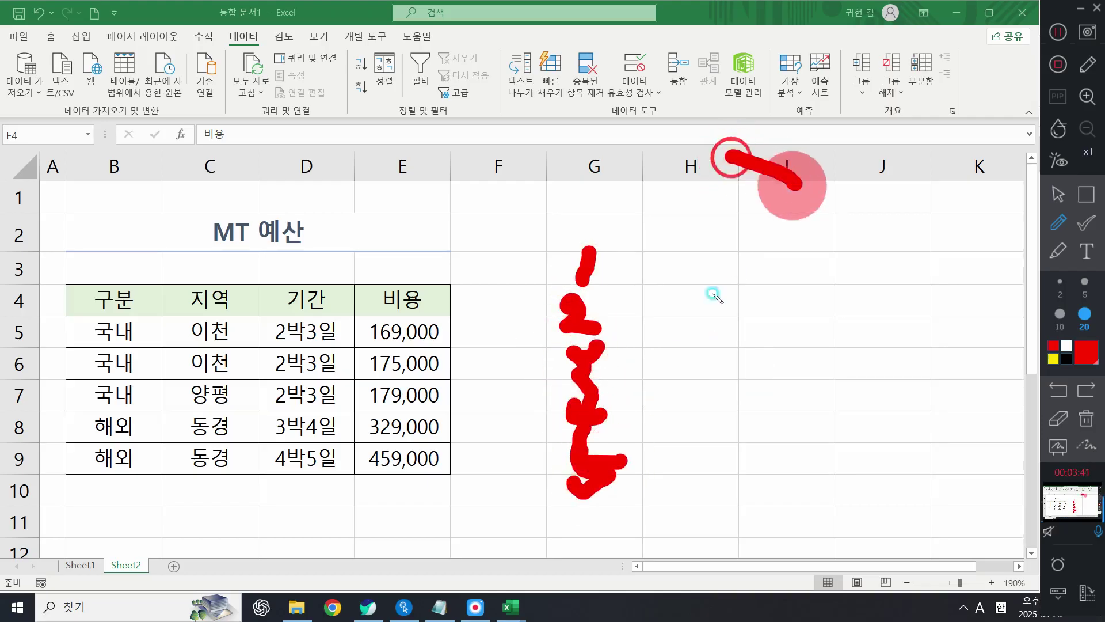
key(ctrl+z)
drag(694, 263, 759, 255)
drag(828, 258, 935, 258)
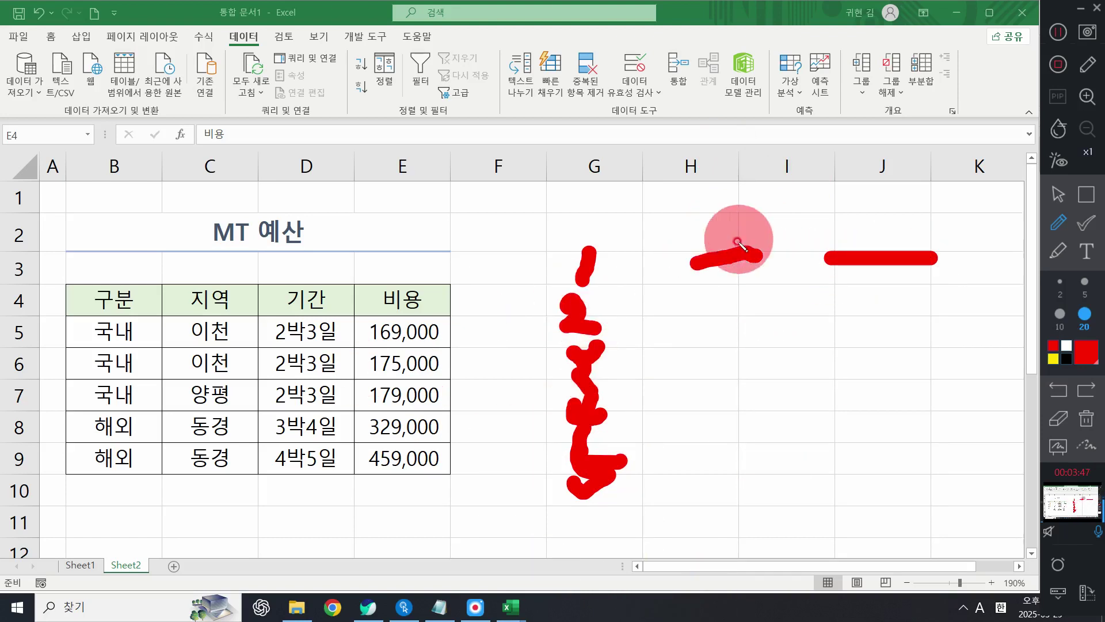
mouse_move(702, 196)
mouse_down()
mouse_move(646, 506)
mouse_move(784, 295)
mouse_move(690, 225)
mouse_up()
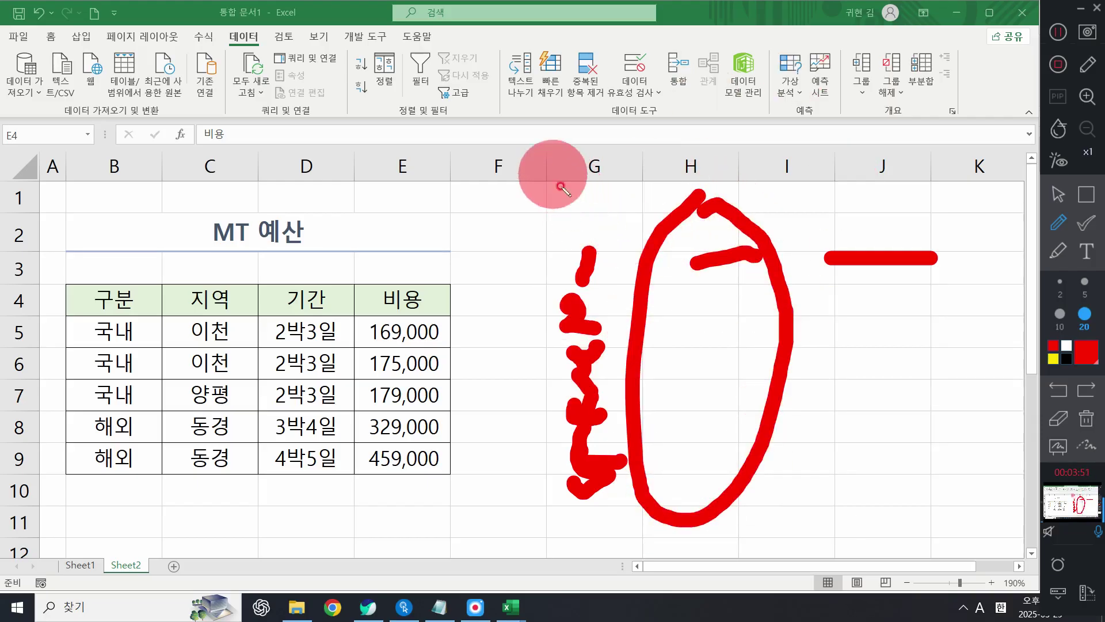
mouse_move(552, 190)
mouse_down()
mouse_move(585, 234)
mouse_move(599, 172)
mouse_up()
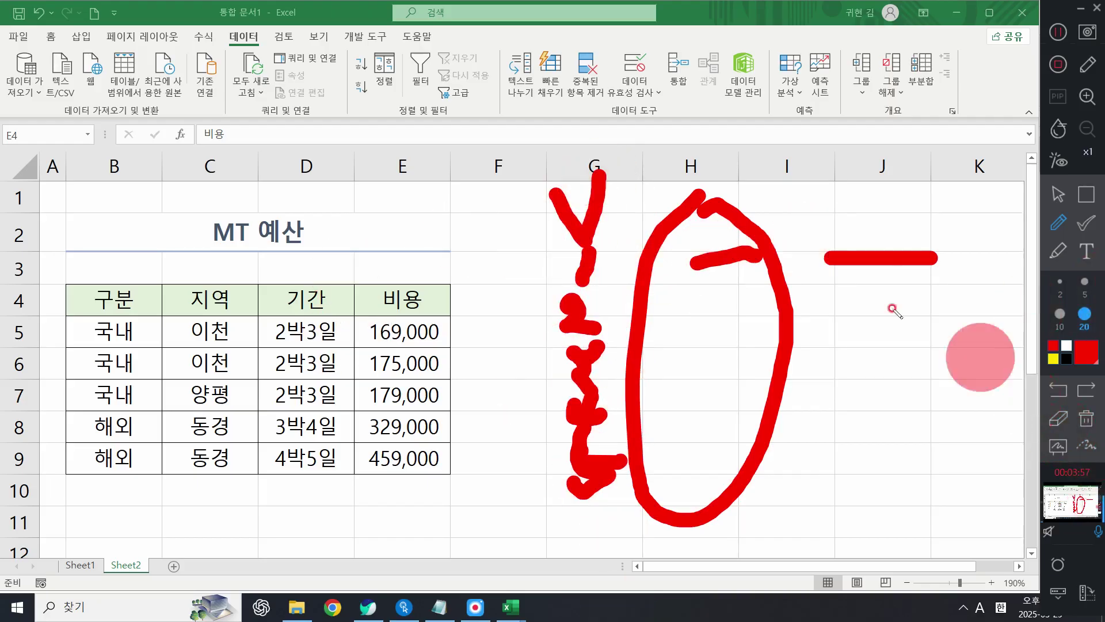
key(ctrl+z)
drag(655, 154, 711, 217)
drag(741, 136, 710, 213)
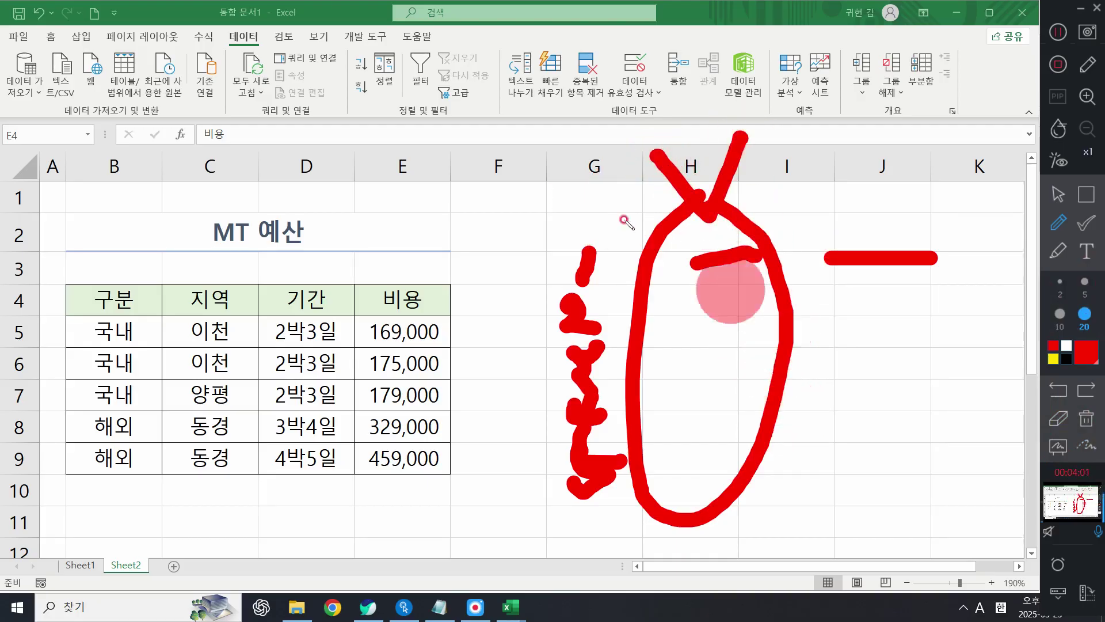
click(577, 183)
drag(593, 222, 613, 144)
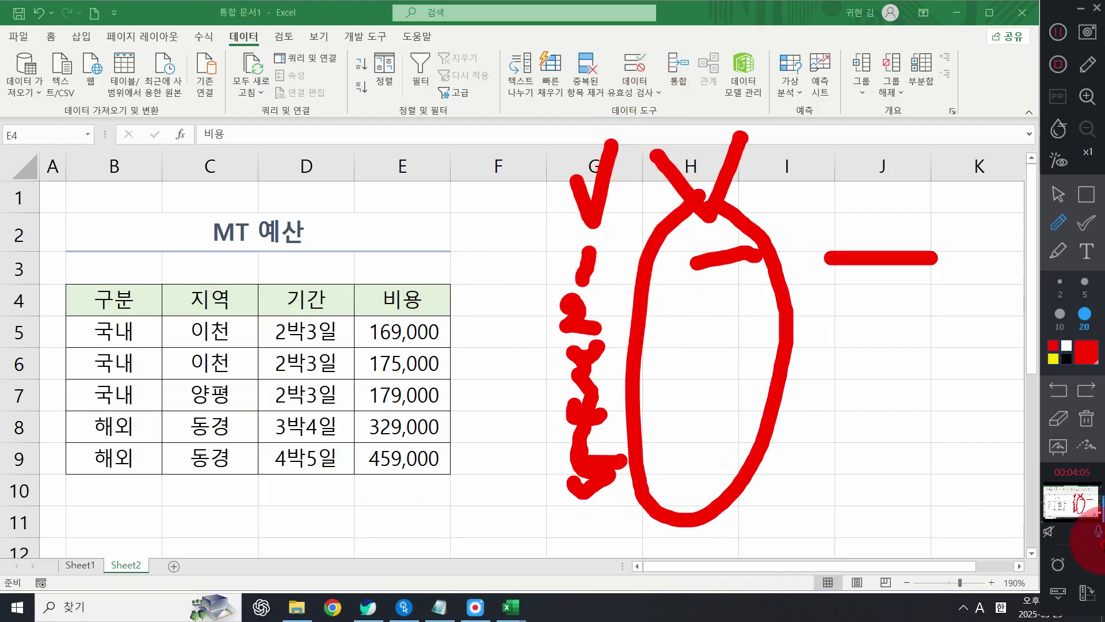
click(1086, 418)
click(1058, 194)
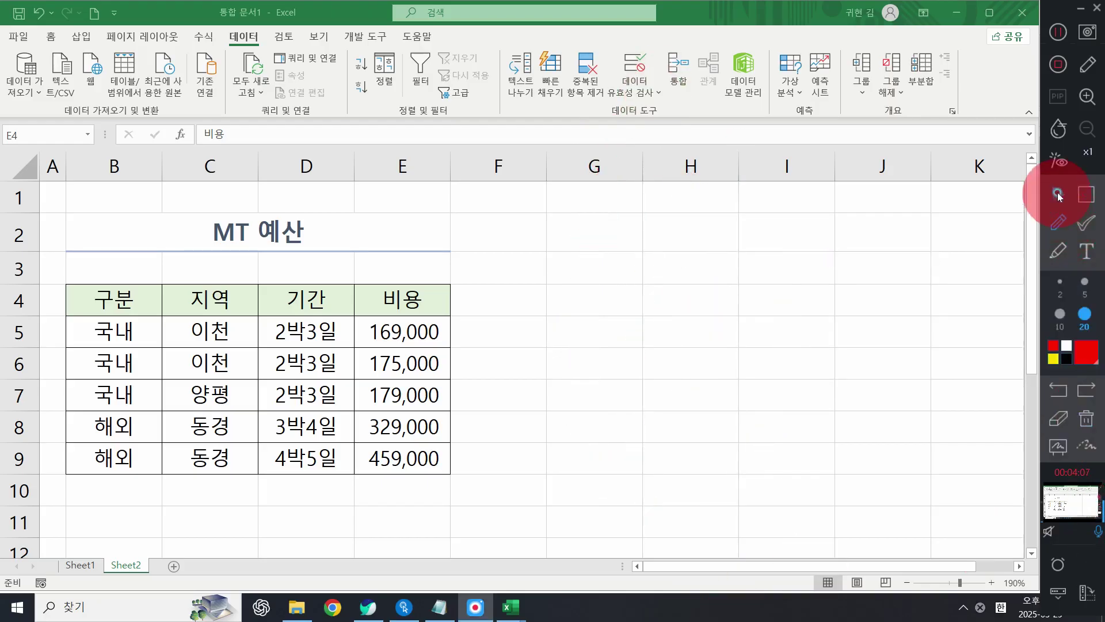
Select cell B5 and start a red text annotation beside the table with the line "구분을 기준으로 오름차순".
click(140, 340)
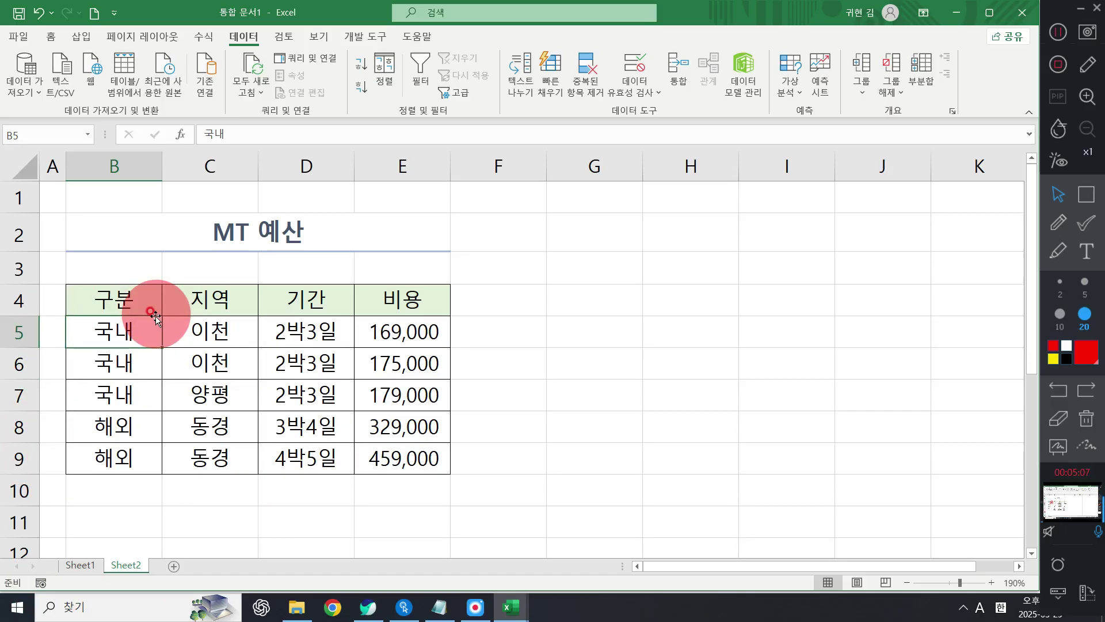
click(1087, 251)
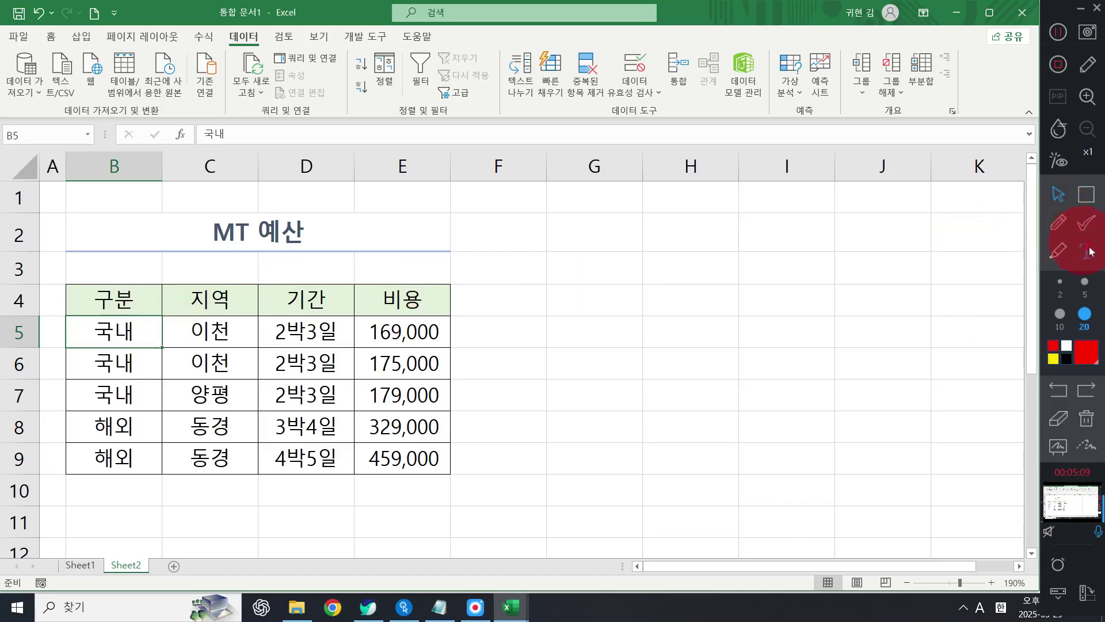
click(600, 218)
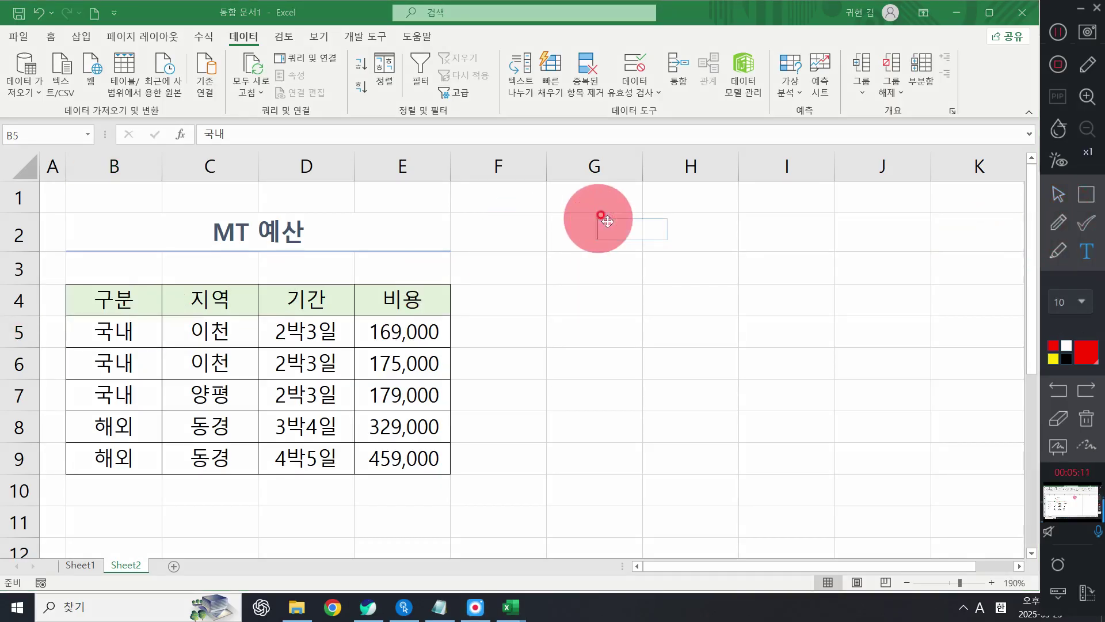
text(RNQN)
key(BackSpace)
key(Hangul)
text(구분을 기준ㅇ)
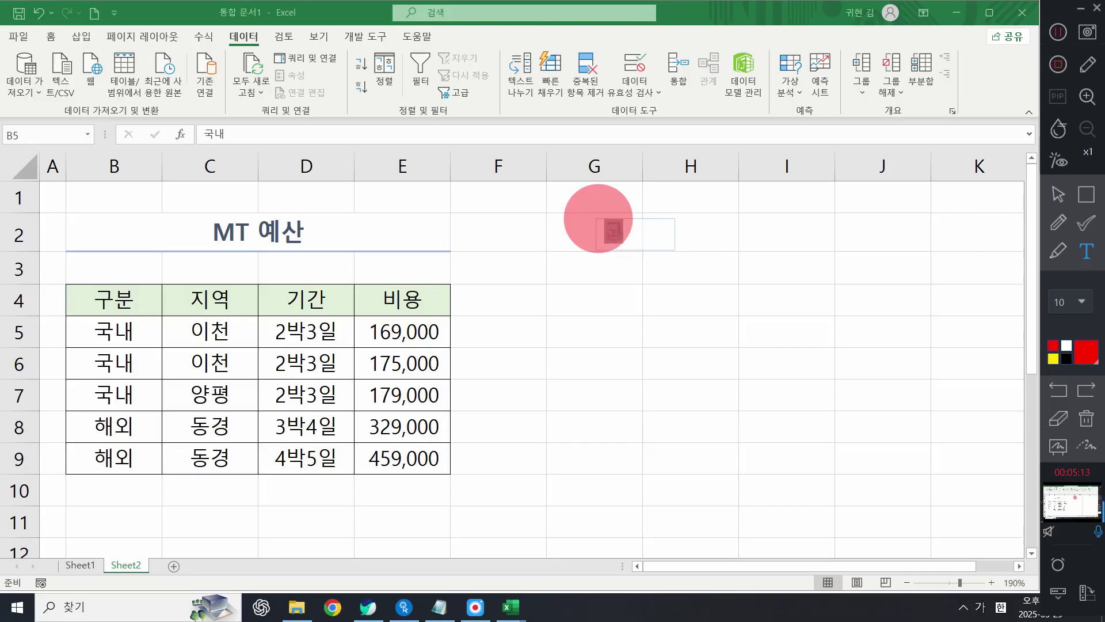
text(으로 ㅇ)
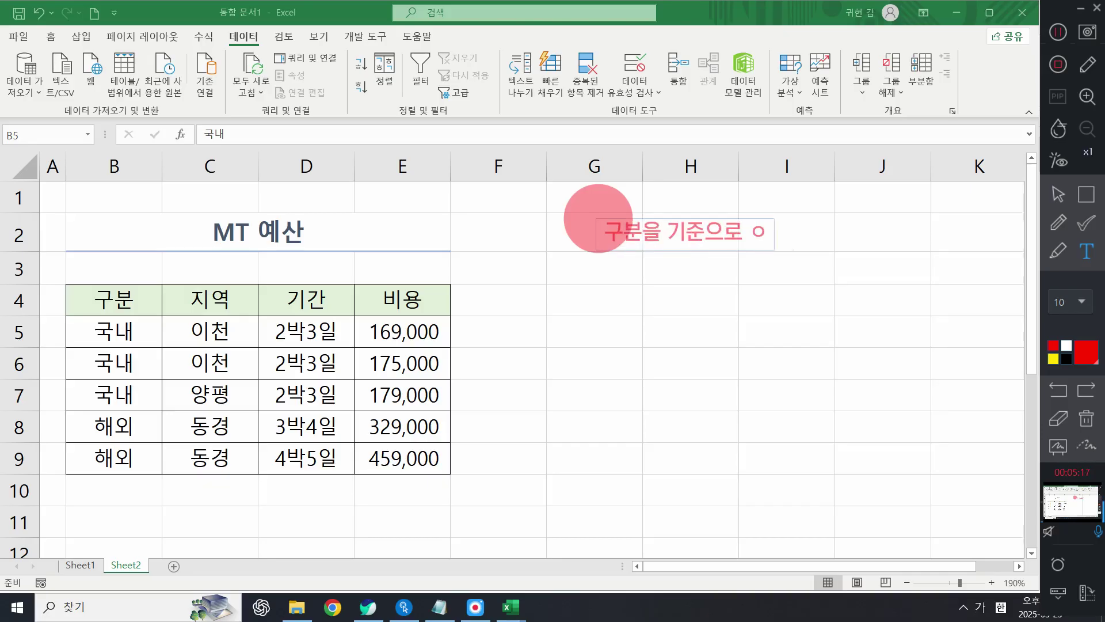
key(BackSpace)
text(오름 차)
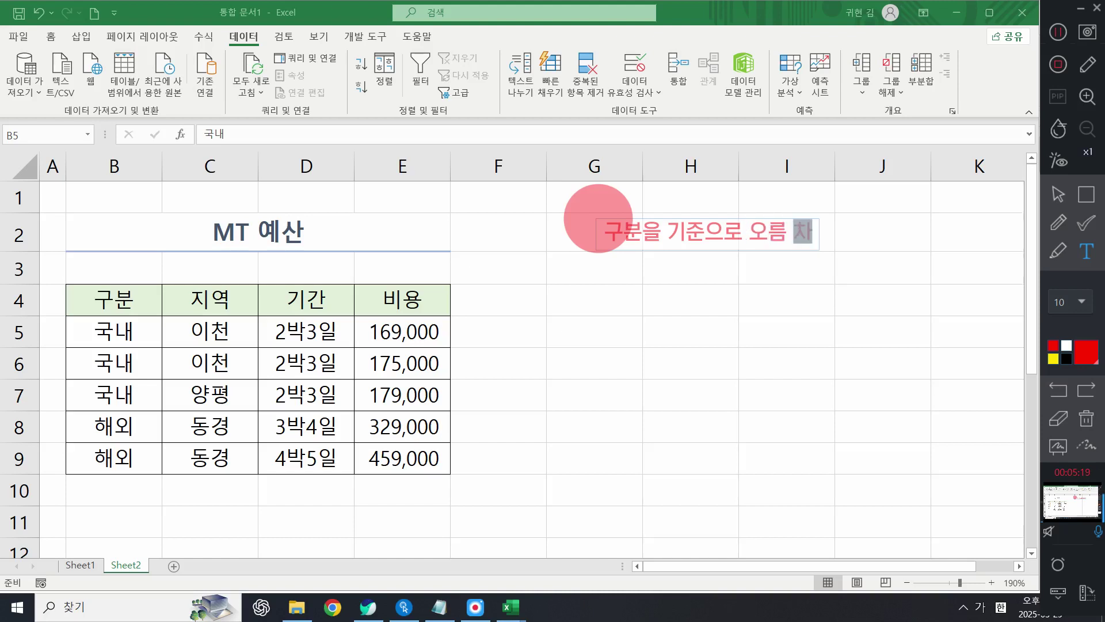
key(BackSpace)
key(BackSpace)
key(BackSpace)
text(차순)
key(Return)
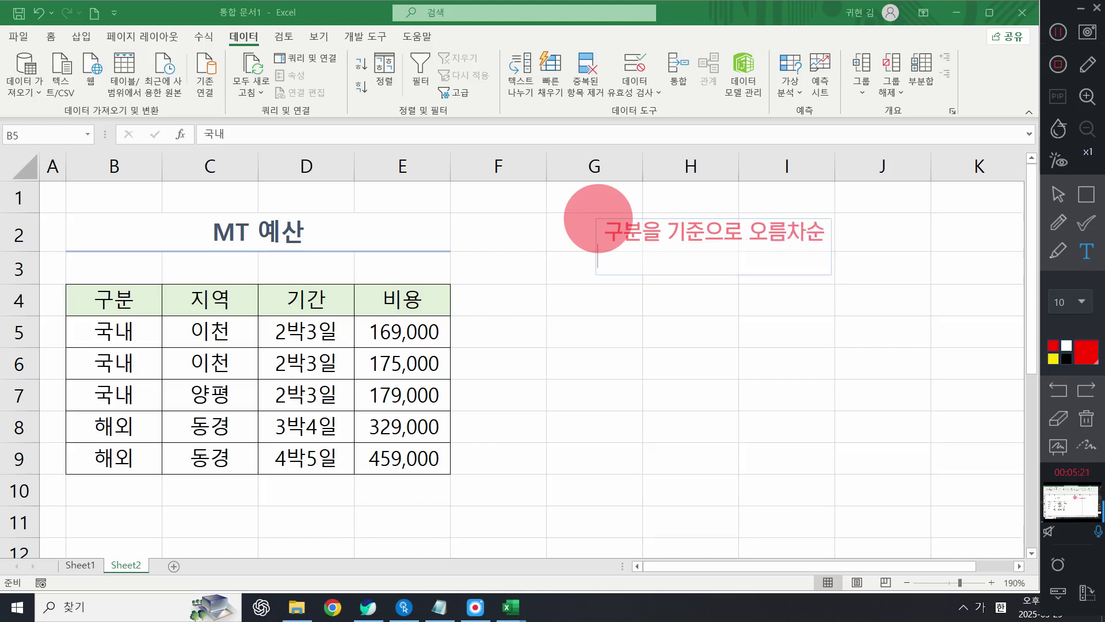
Complete the annotation with the lines "만약에, 값이 같을 경우" and "비용을 기준으로 내림차순", removing the leading space of its first line.
text(만약=)
text(에,)
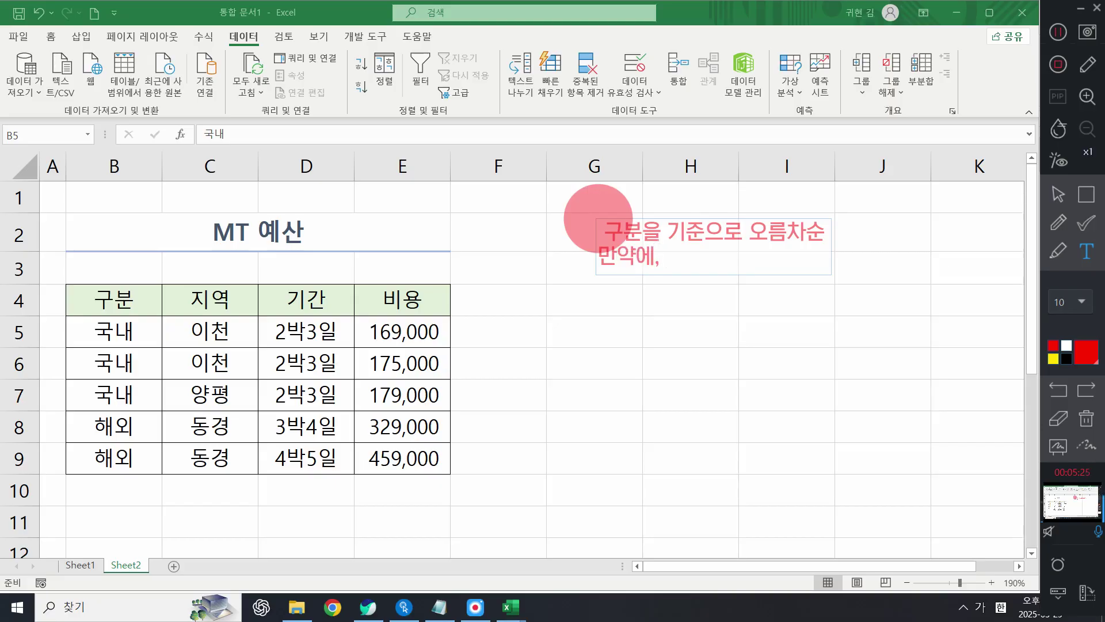
text( 값이 가)
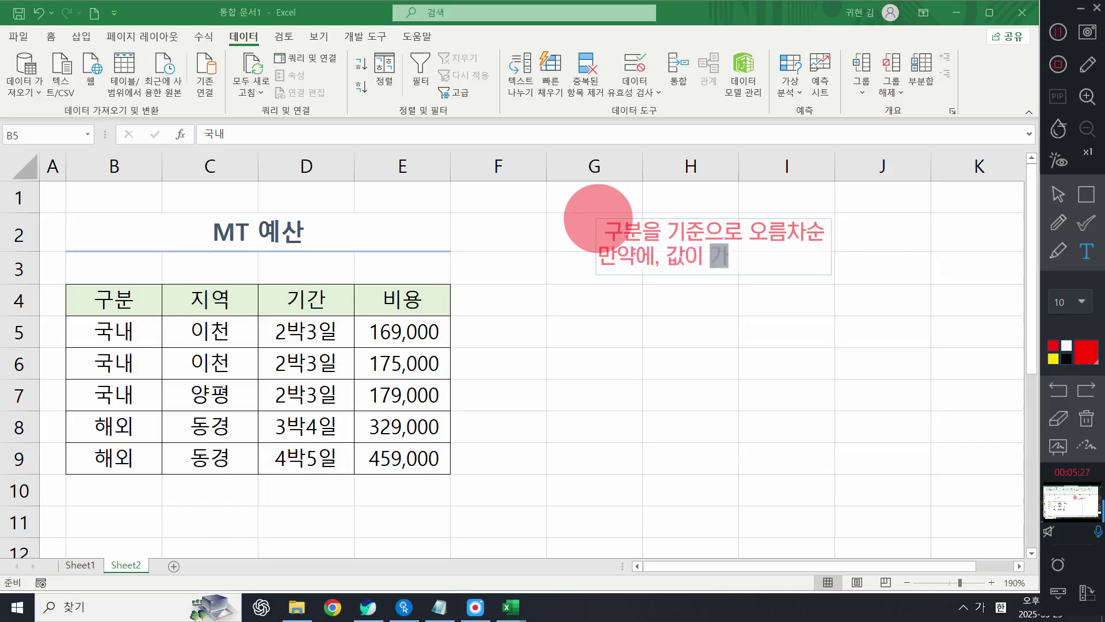
text(ㅌ을 경)
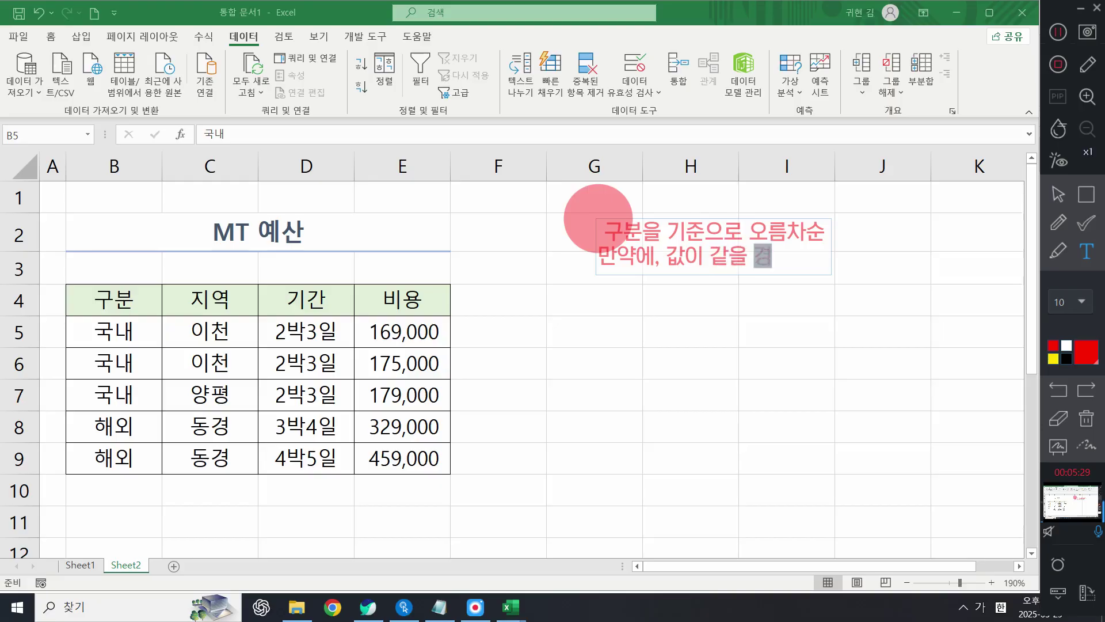
text(우)
key(Return)
text(비용을)
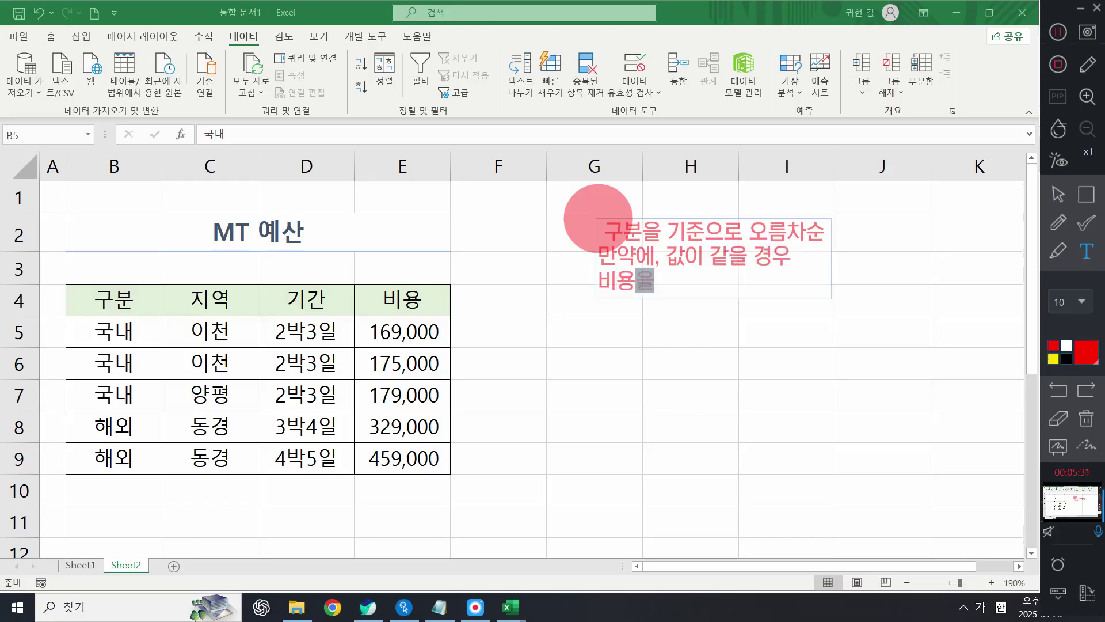
text( 기준으로 내리)
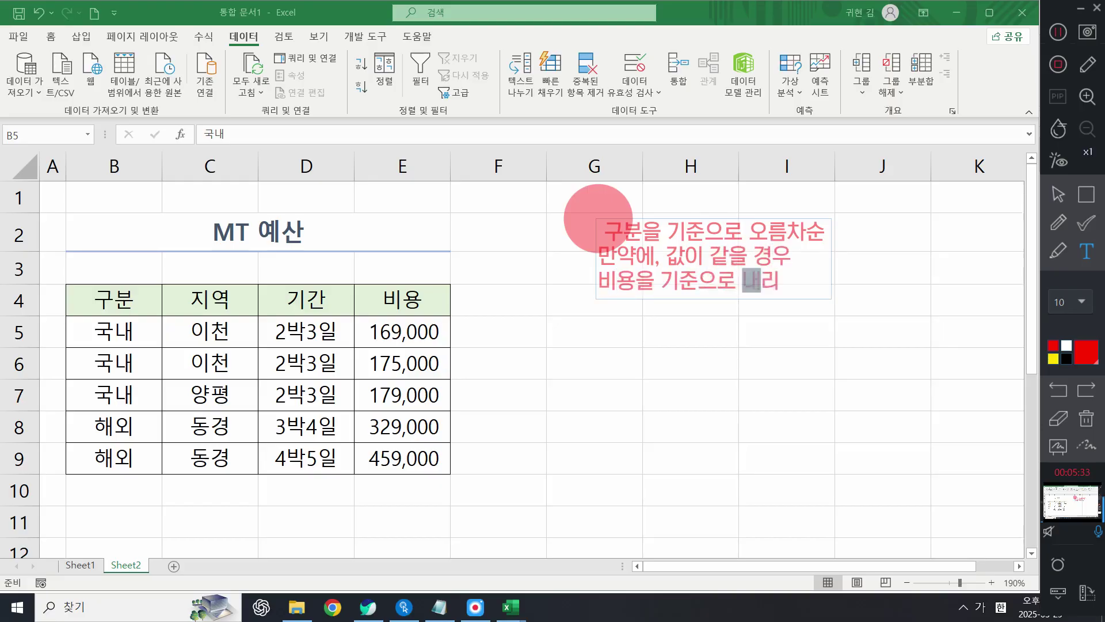
text(ㅁ차순)
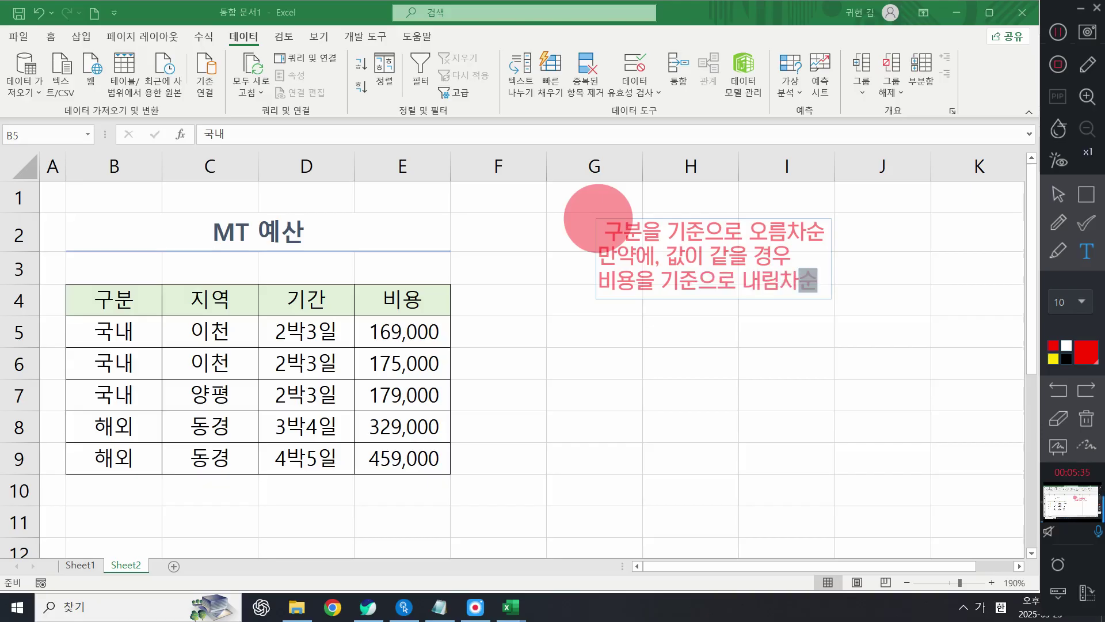
click(611, 232)
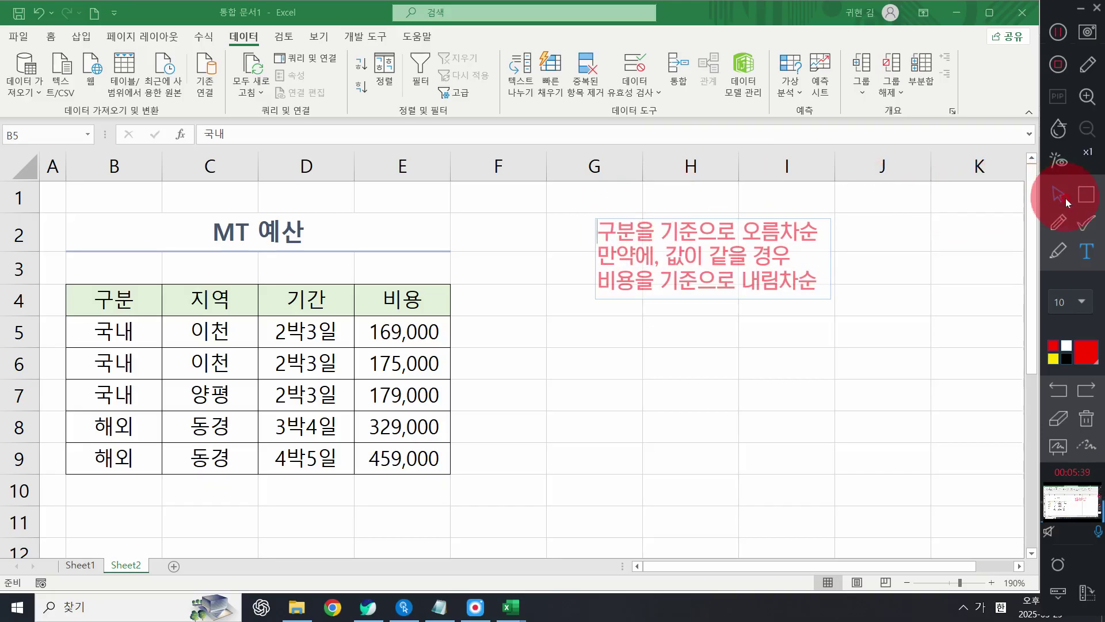
click(1065, 198)
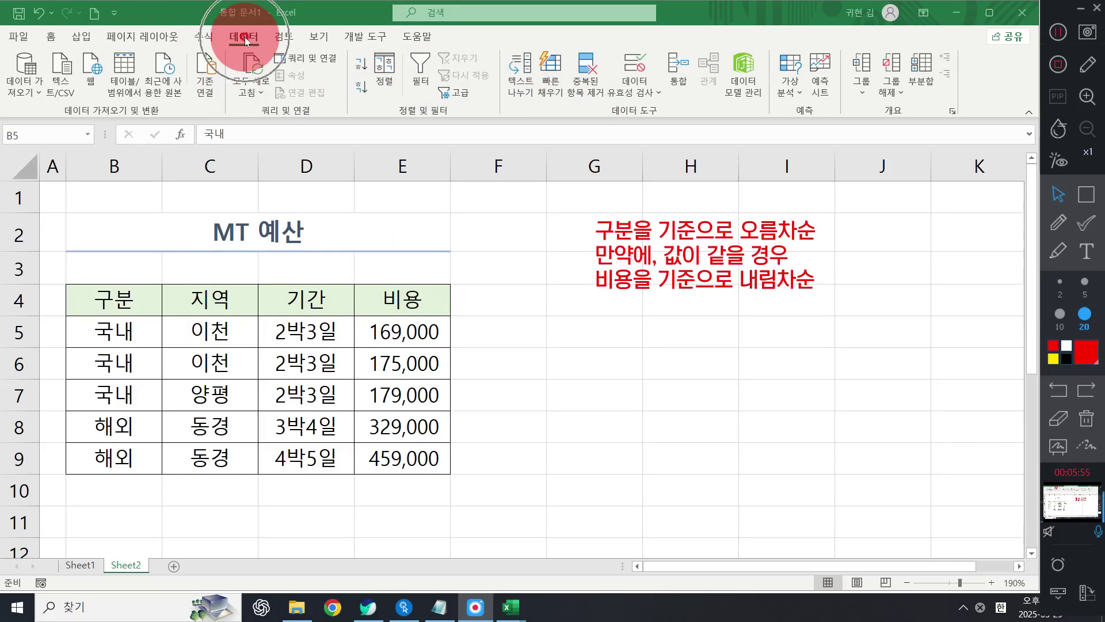
Open the custom sort settings for the table, clear the text annotation, and set the first sort criterion to 구분.
click(385, 73)
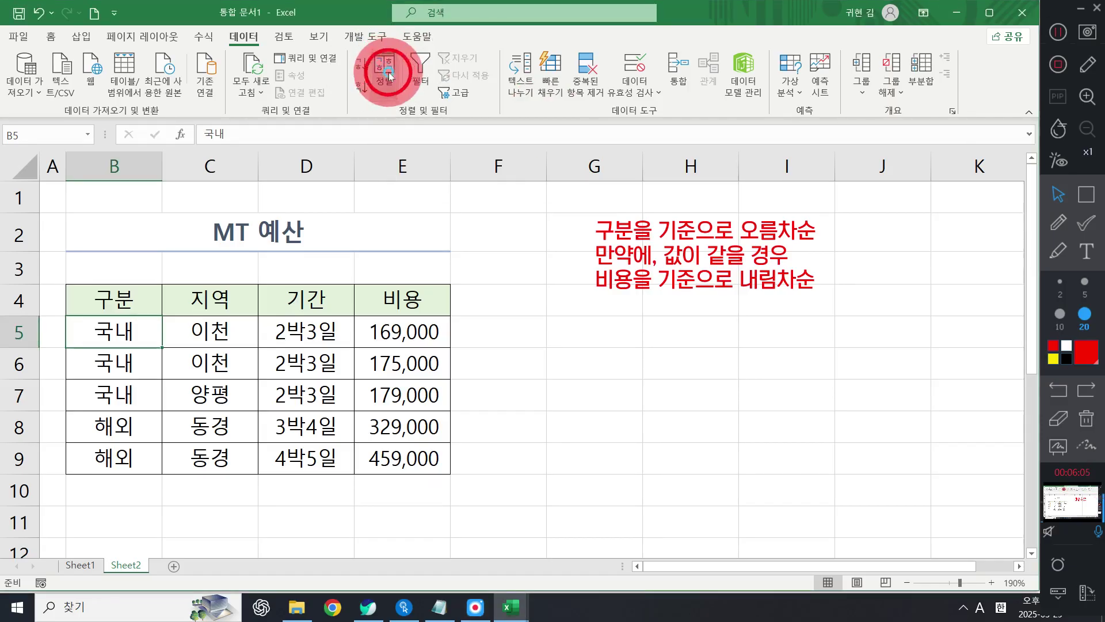
mouse_move(541, 306)
mouse_down()
mouse_move(667, 279)
mouse_move(700, 222)
mouse_up()
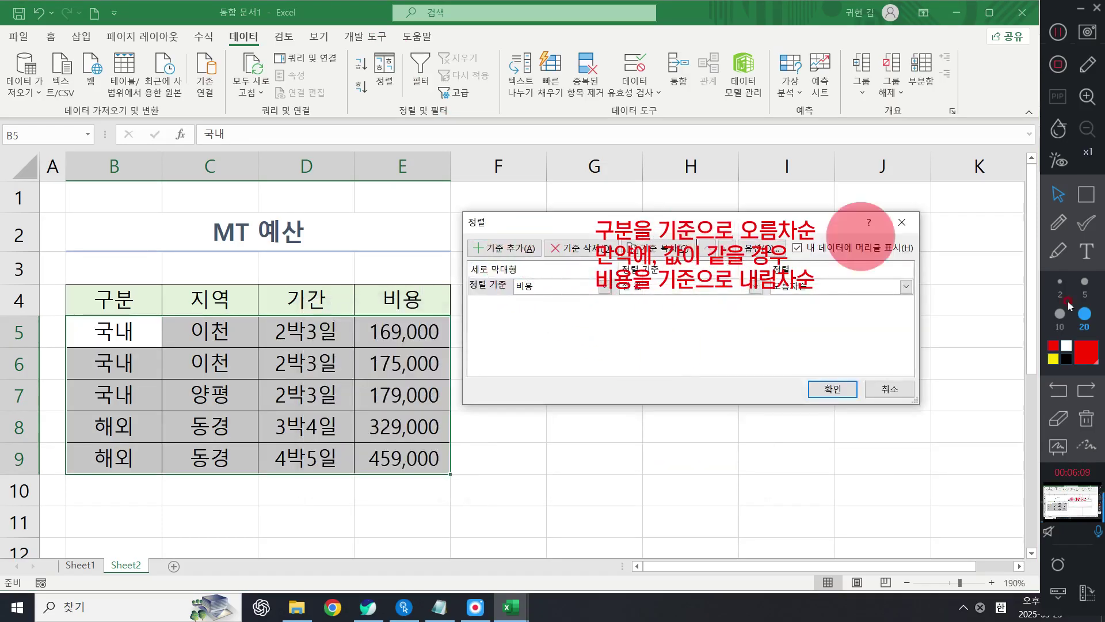
click(1097, 409)
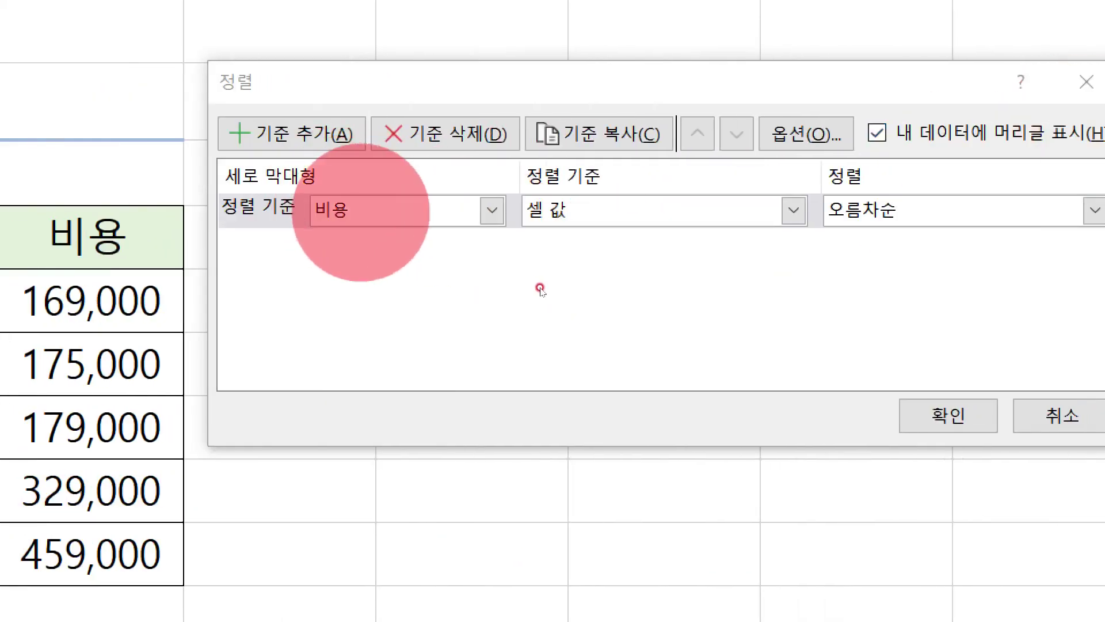
click(361, 212)
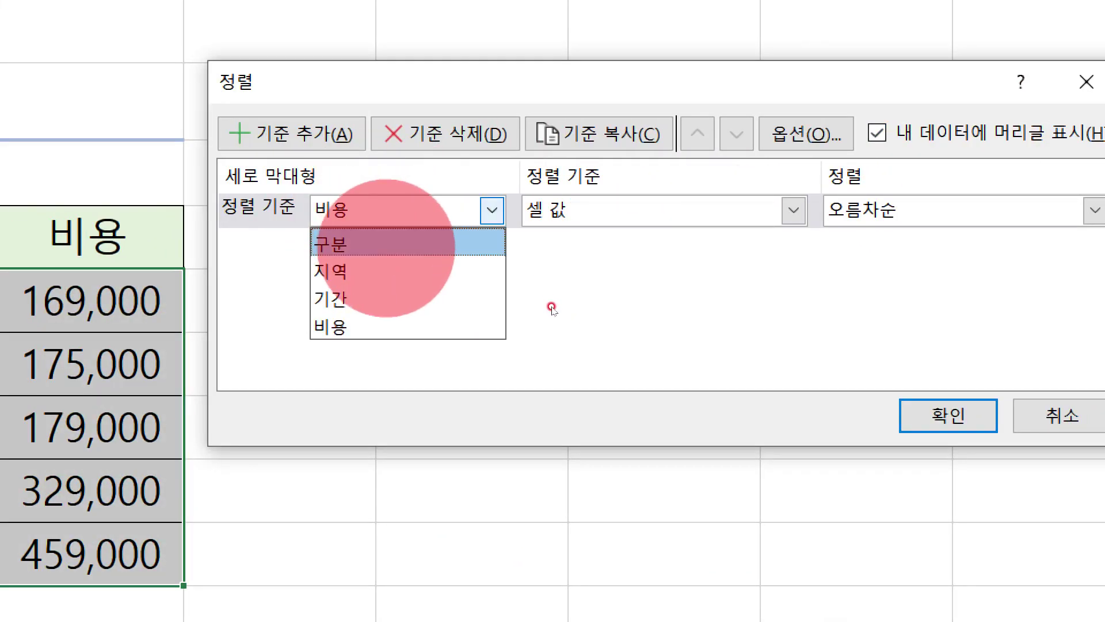
click(551, 308)
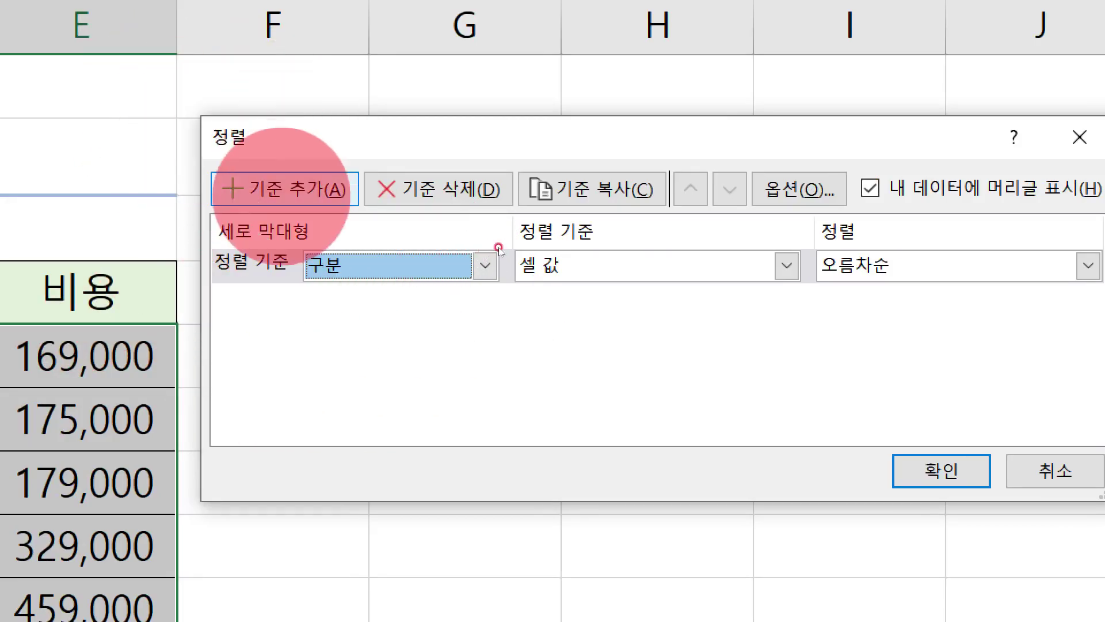
Add a second sort criterion based on the 비용 column.
key(alt+a)
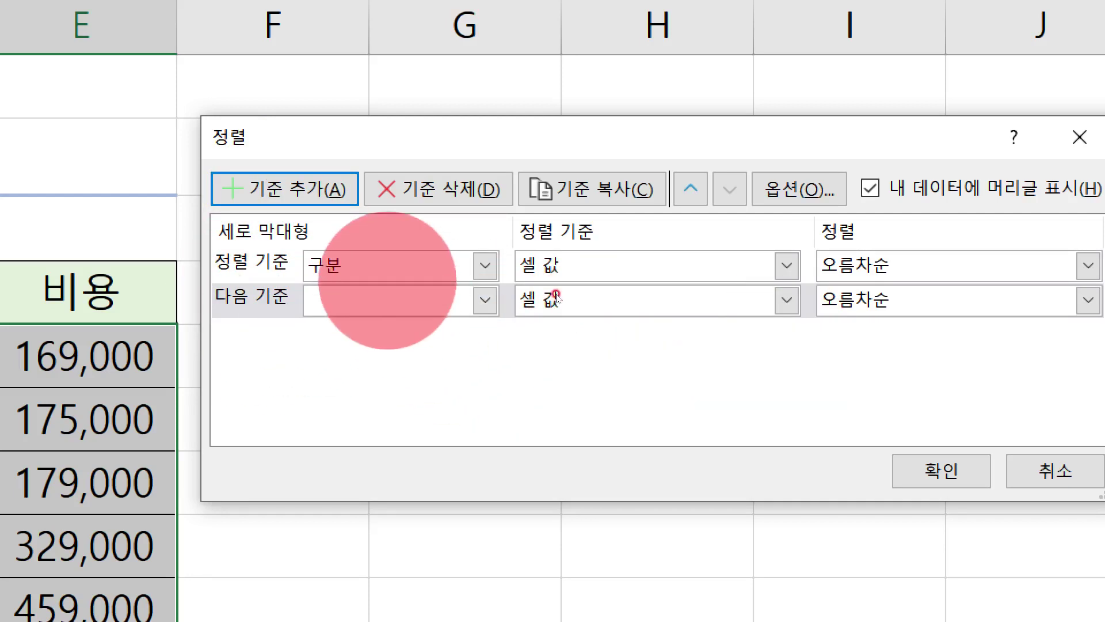
key(alt+Down)
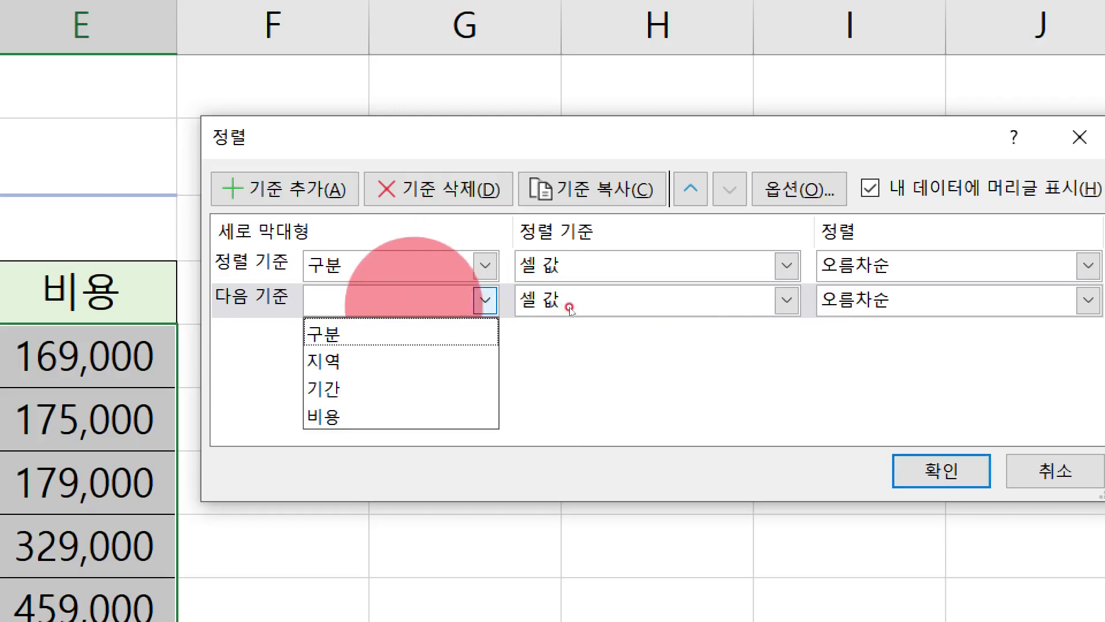
key(Down)
key(Down)
key(Down)
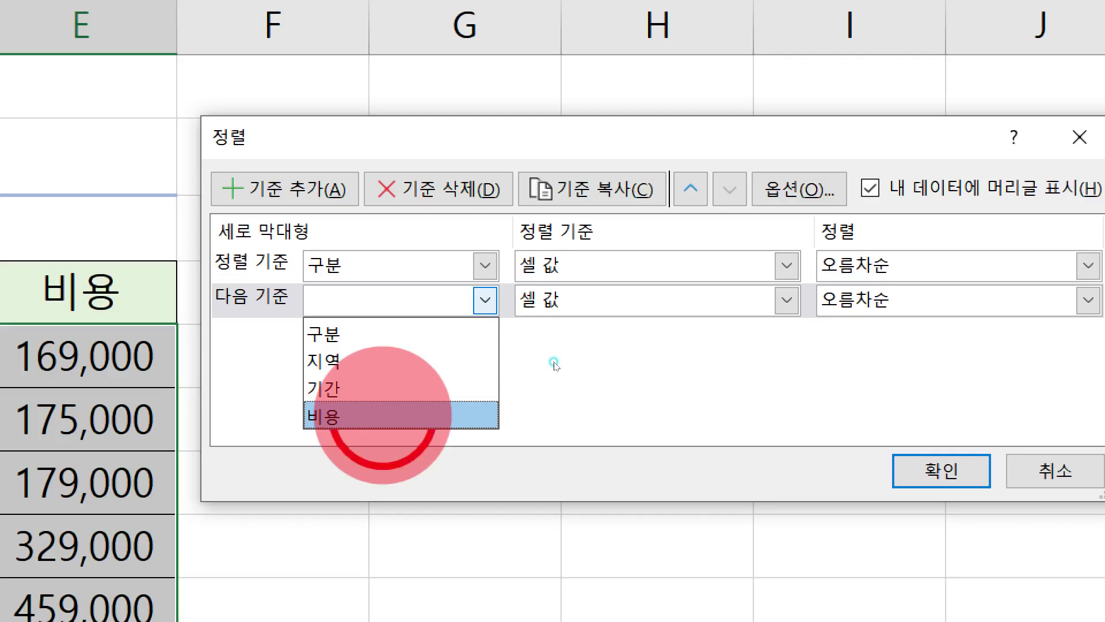
key(Return)
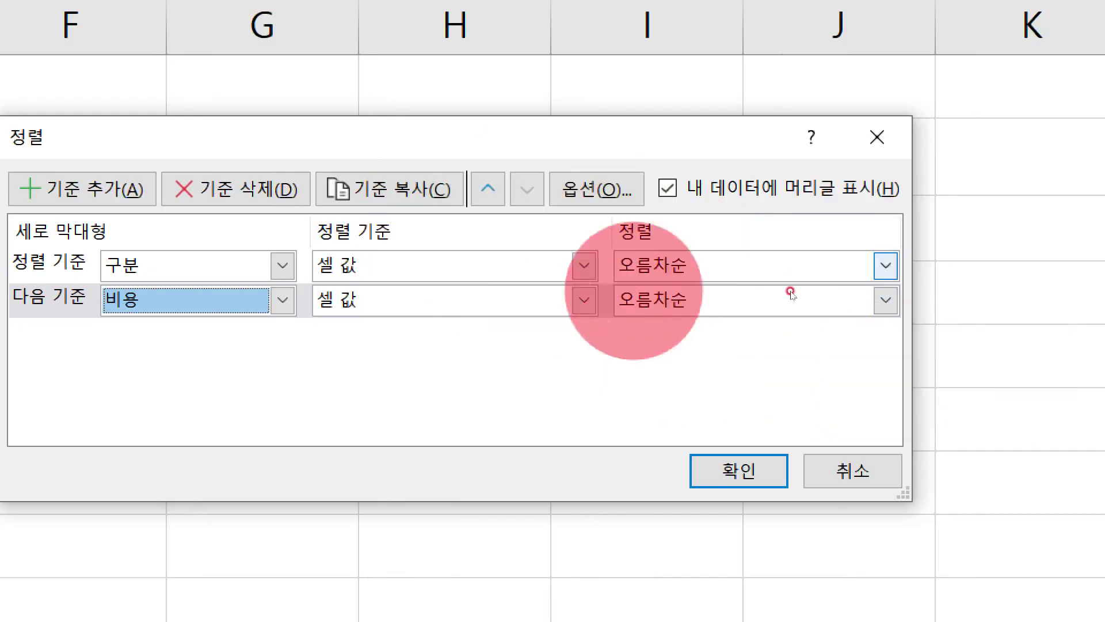
Set the 비용 criterion's order to 내림차순 and apply the two-level sort to the table.
click(804, 306)
click(794, 358)
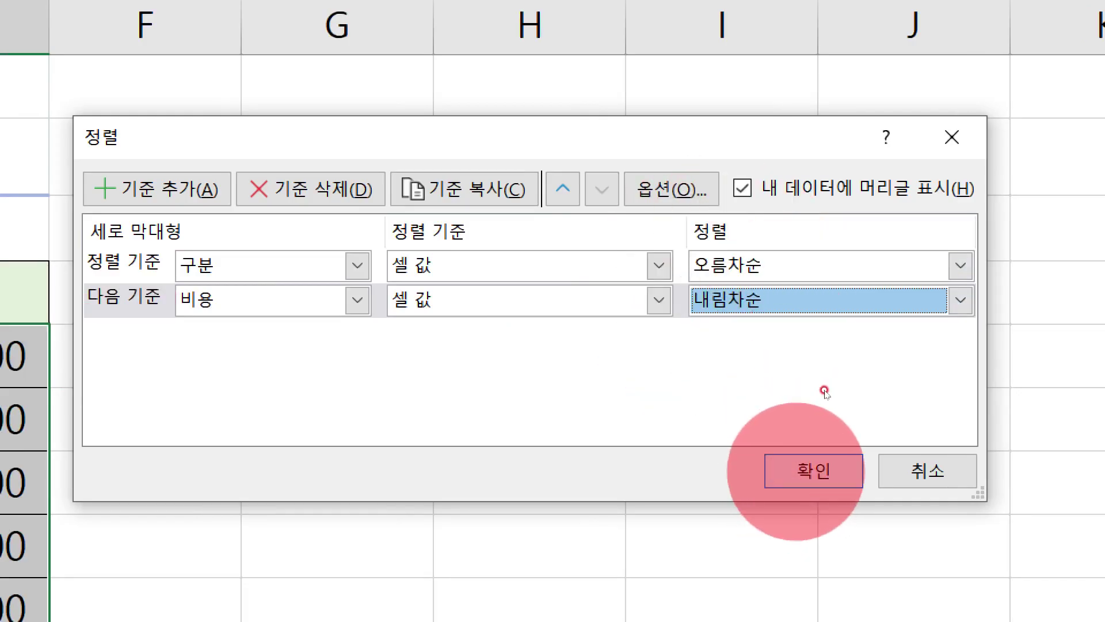
click(814, 470)
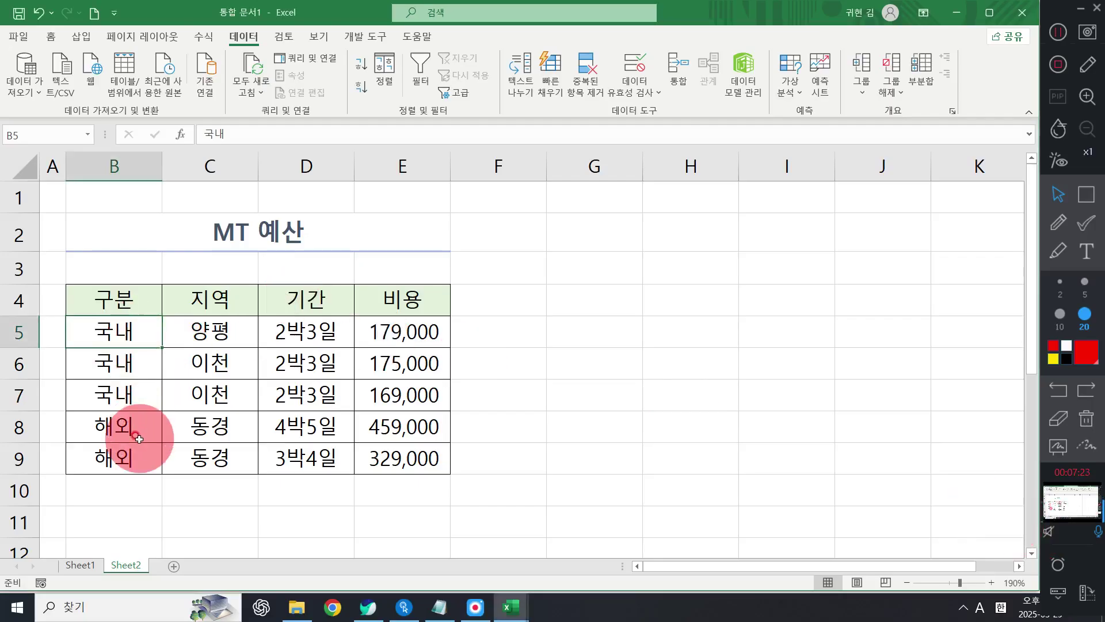
click(370, 321)
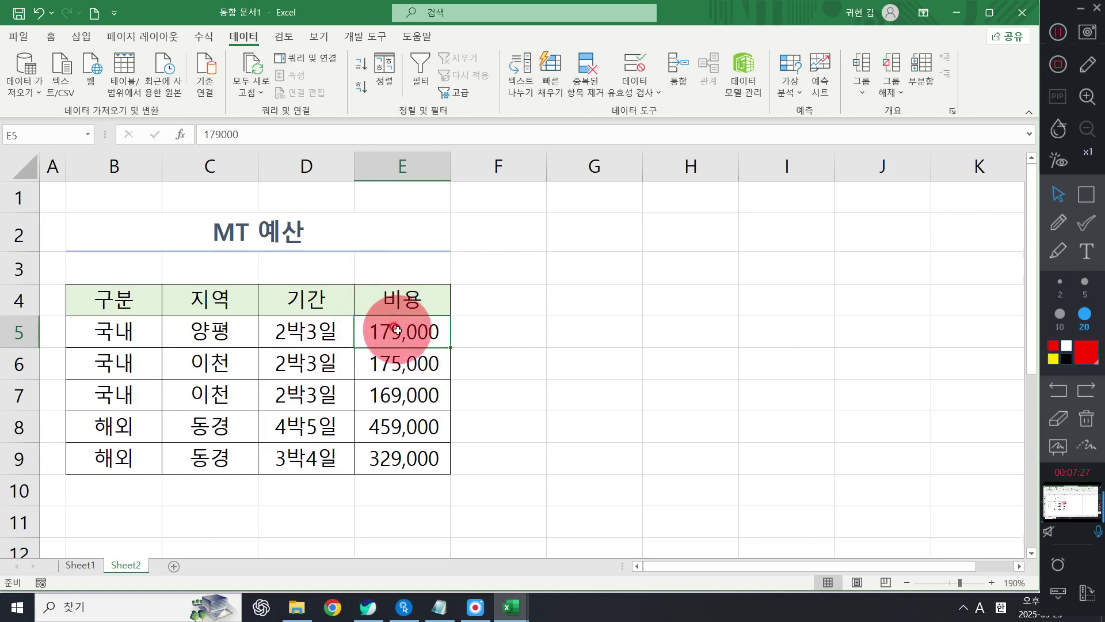
click(151, 423)
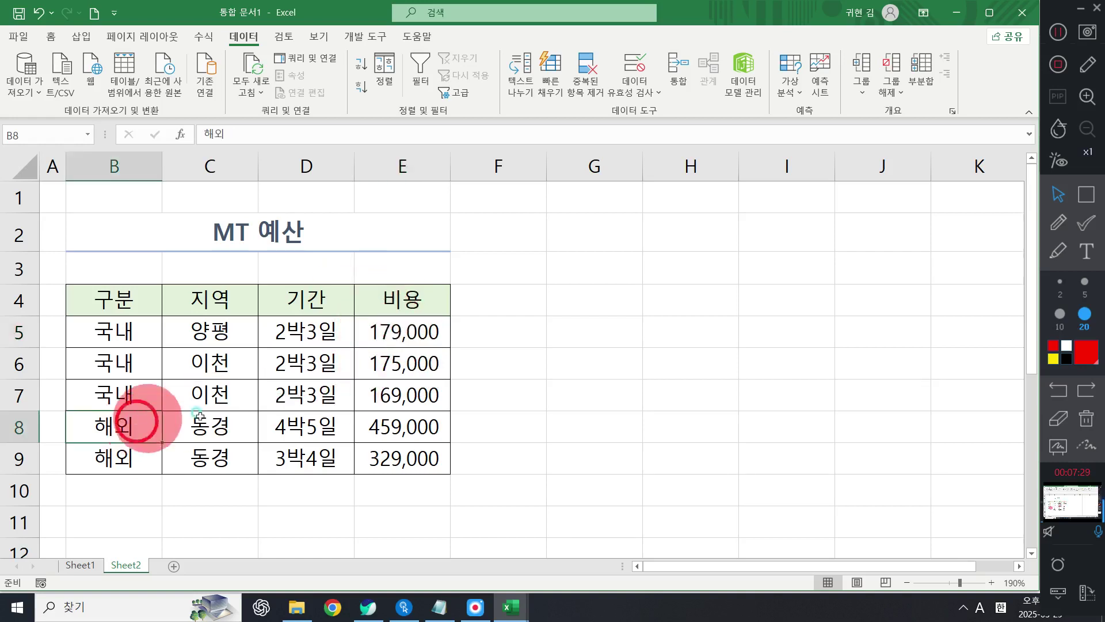
click(405, 424)
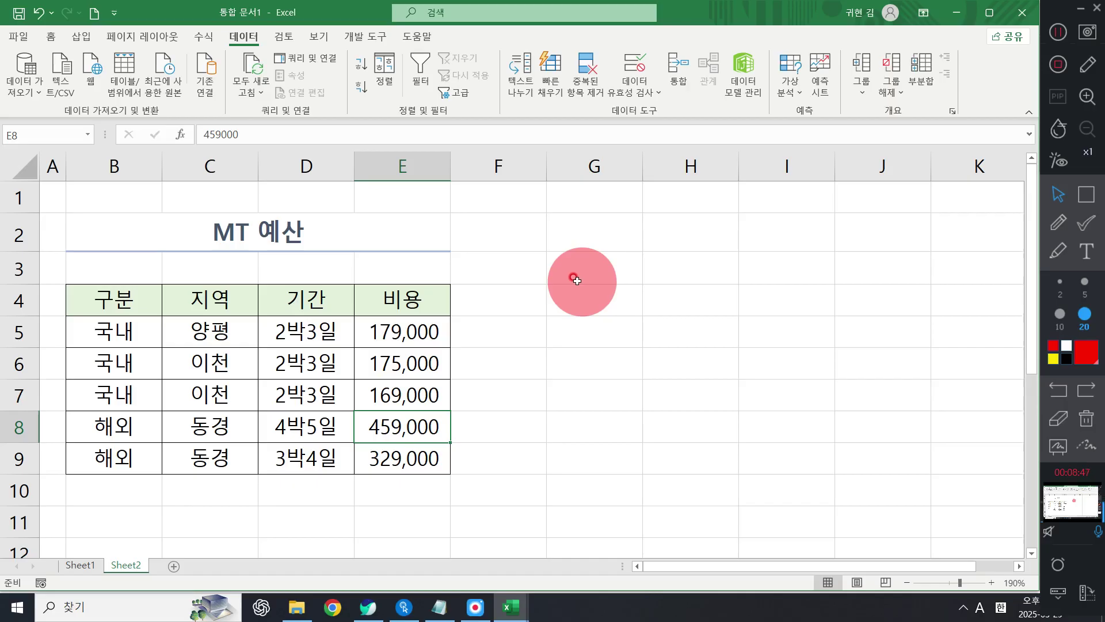
Add a new sheet after Sheet2, and copy the 건설장비 임대현황 table (B2:F12) from the 자동필터.xlsx workbook.
click(179, 569)
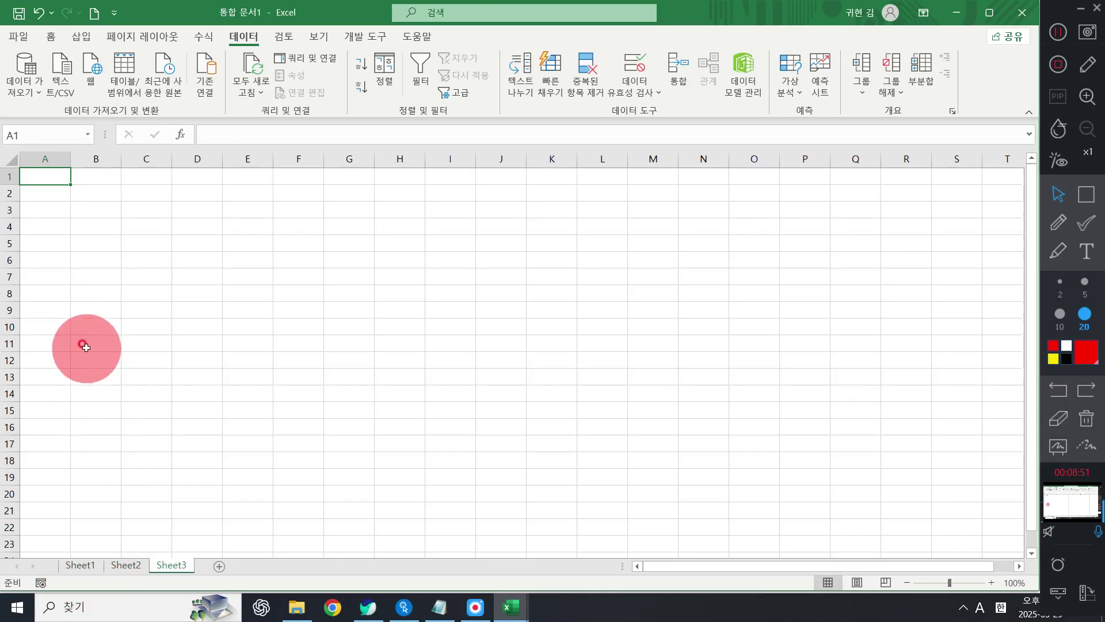
ctrl+scroll(403, 438, up, 5)
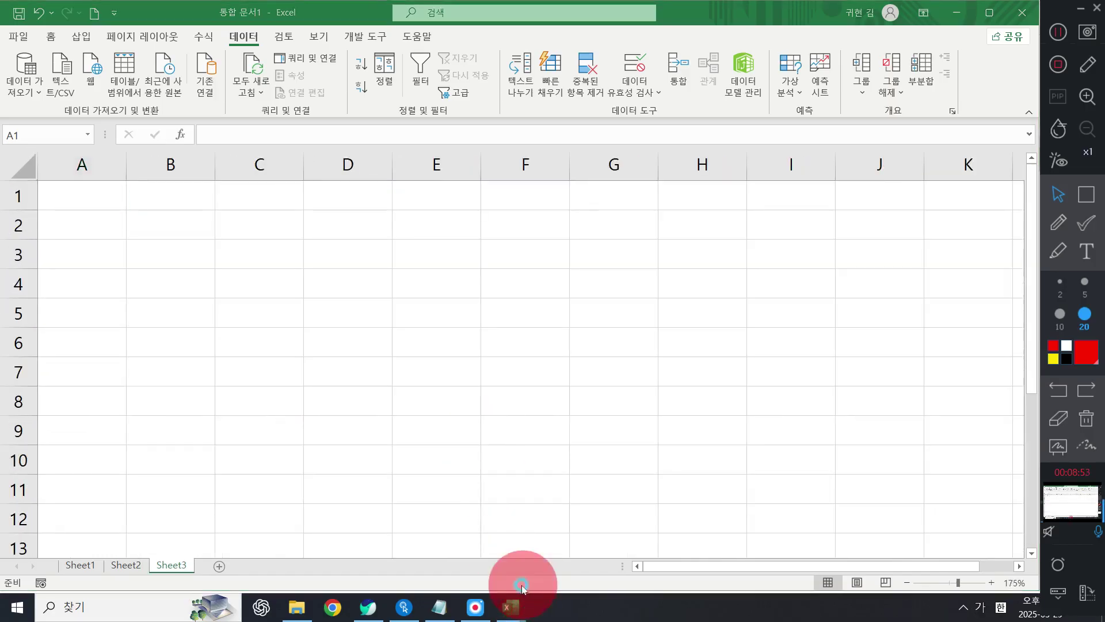
mouse_move(513, 607)
click(554, 546)
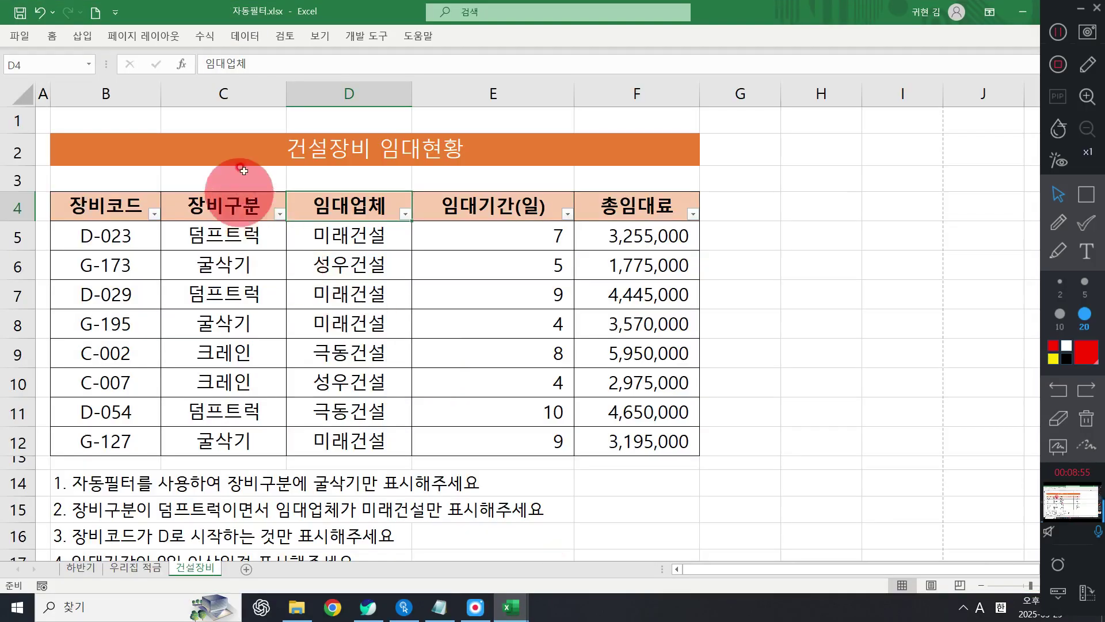
drag(247, 150, 309, 446)
key(ctrl+c)
Switch back to the 통합 문서1 workbook and paste the copied table at B2 of Sheet3 as values only.
click(515, 606)
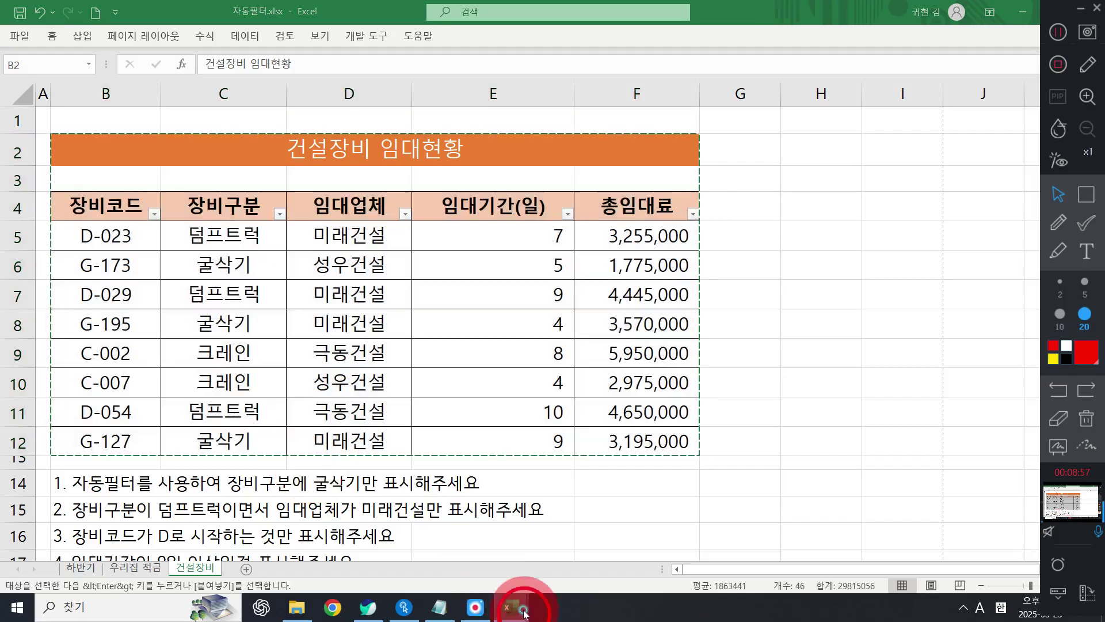
click(416, 546)
click(177, 230)
key(ctrl+v)
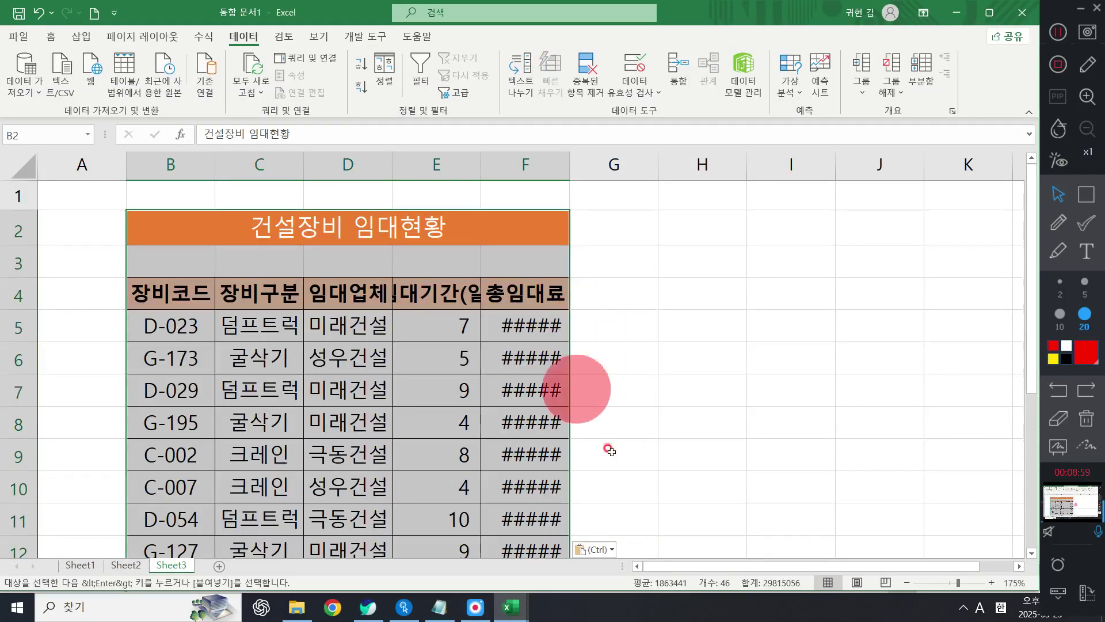
click(596, 549)
click(589, 484)
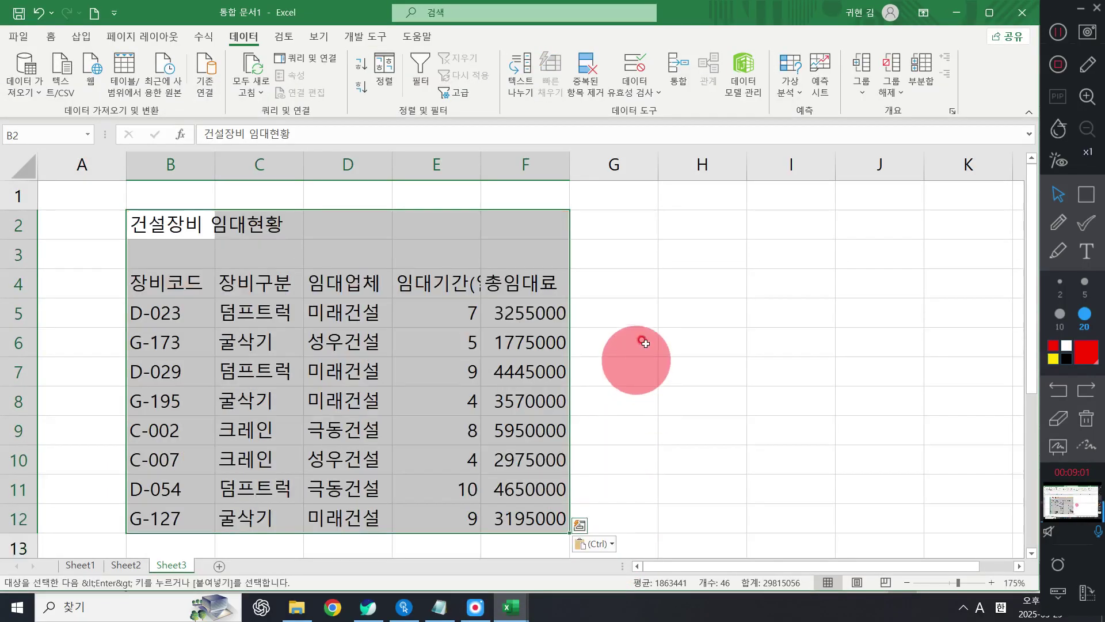
Auto-fit the pasted table's columns to their contents, and narrow column B so it fits the 장비코드 entries.
drag(199, 163, 576, 170)
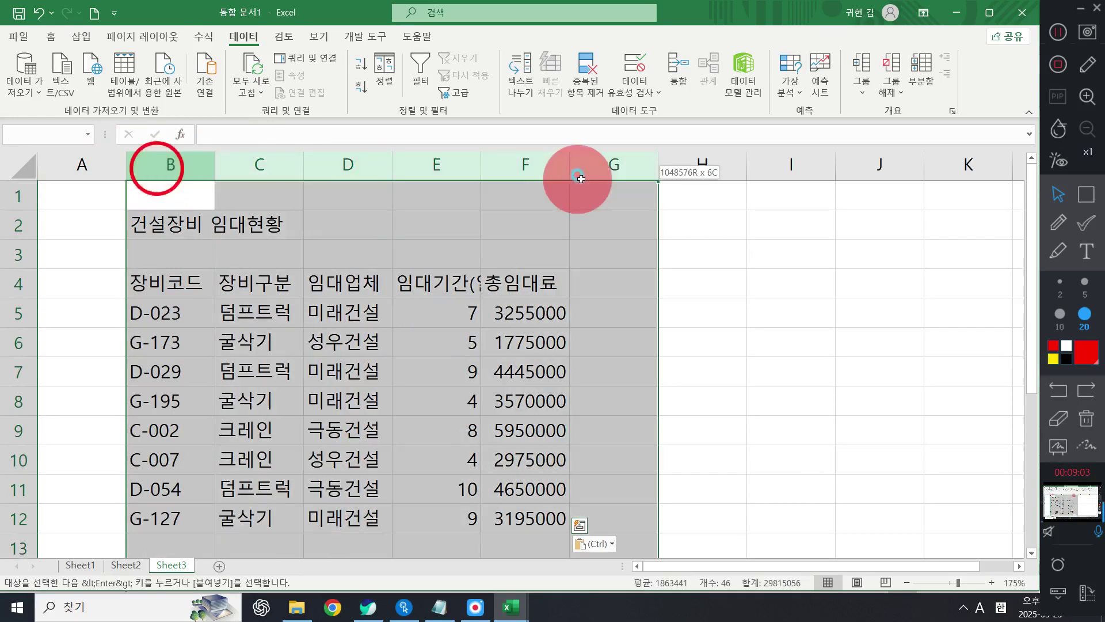
double_click(570, 161)
click(617, 313)
click(581, 406)
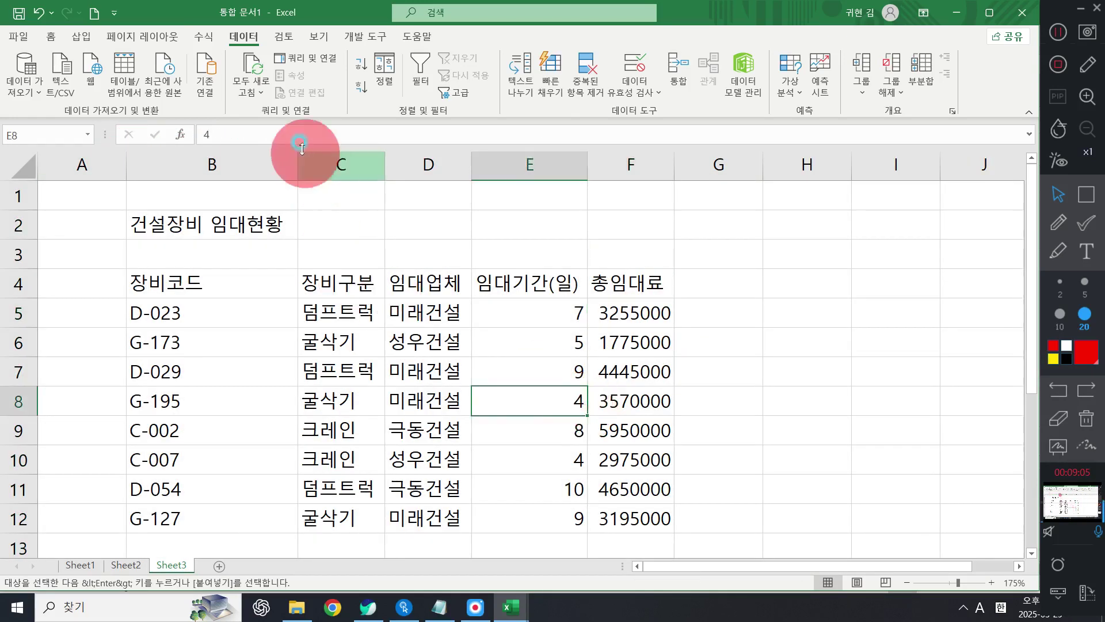
drag(298, 155, 233, 167)
click(254, 226)
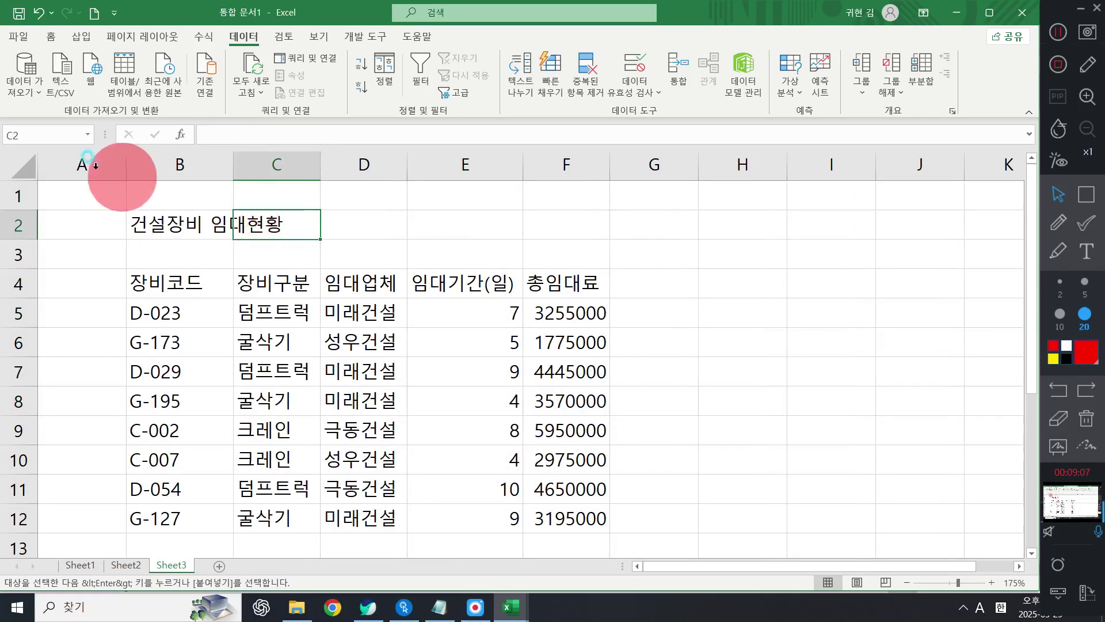
Collapse the ribbon and enlarge the Sheet3 view to 205%.
click(51, 36)
click(368, 372)
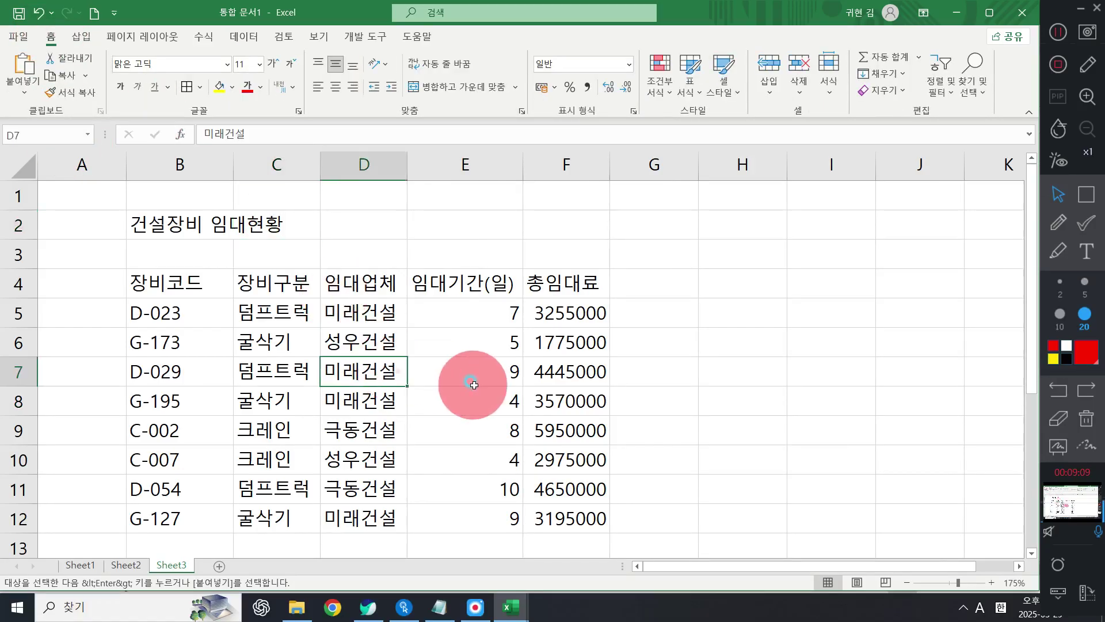
ctrl+scroll(713, 412, up, 1)
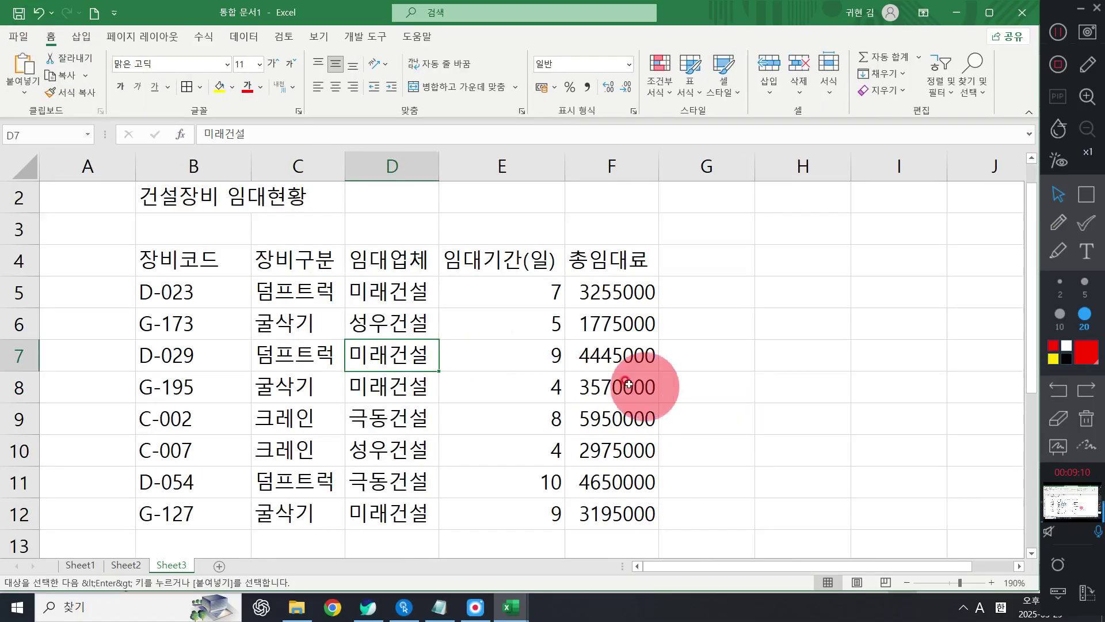
double_click(38, 38)
click(748, 377)
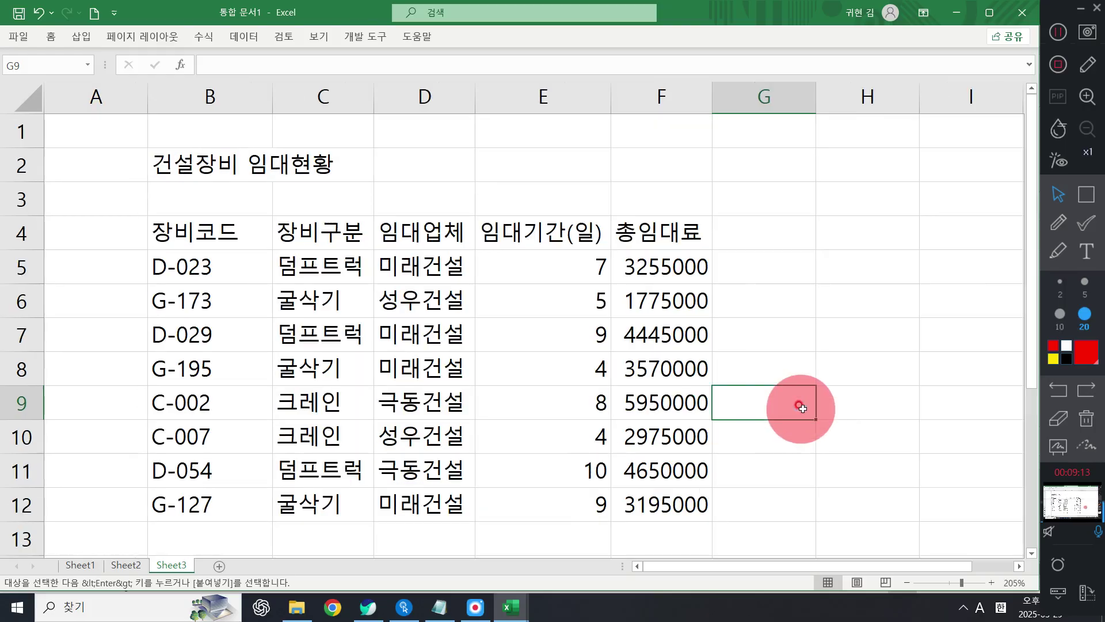
click(1057, 28)
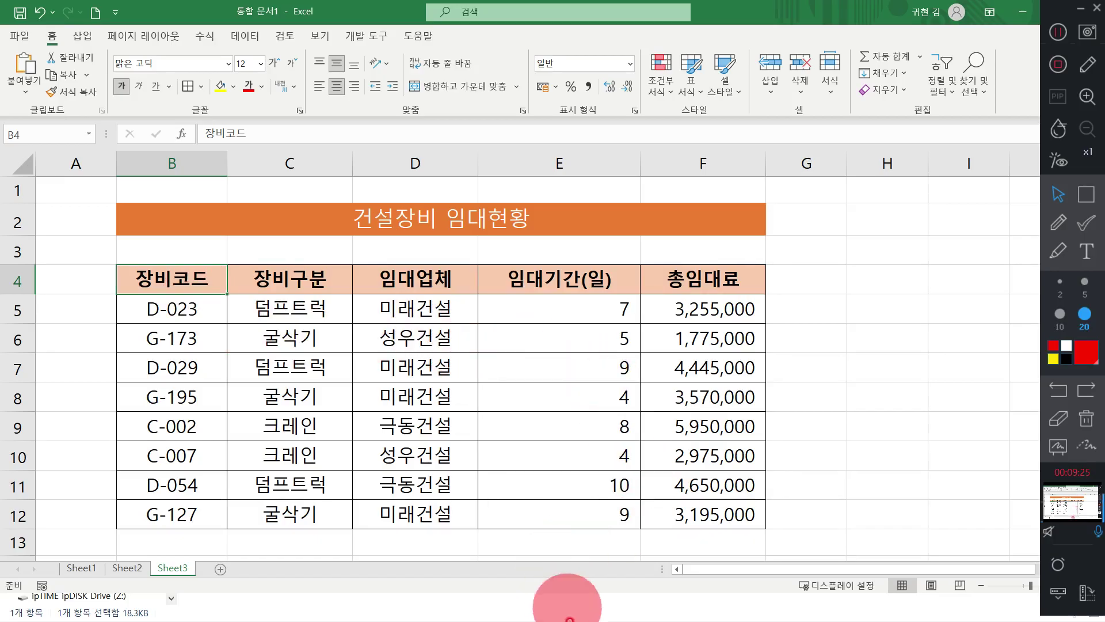
click(572, 619)
click(881, 20)
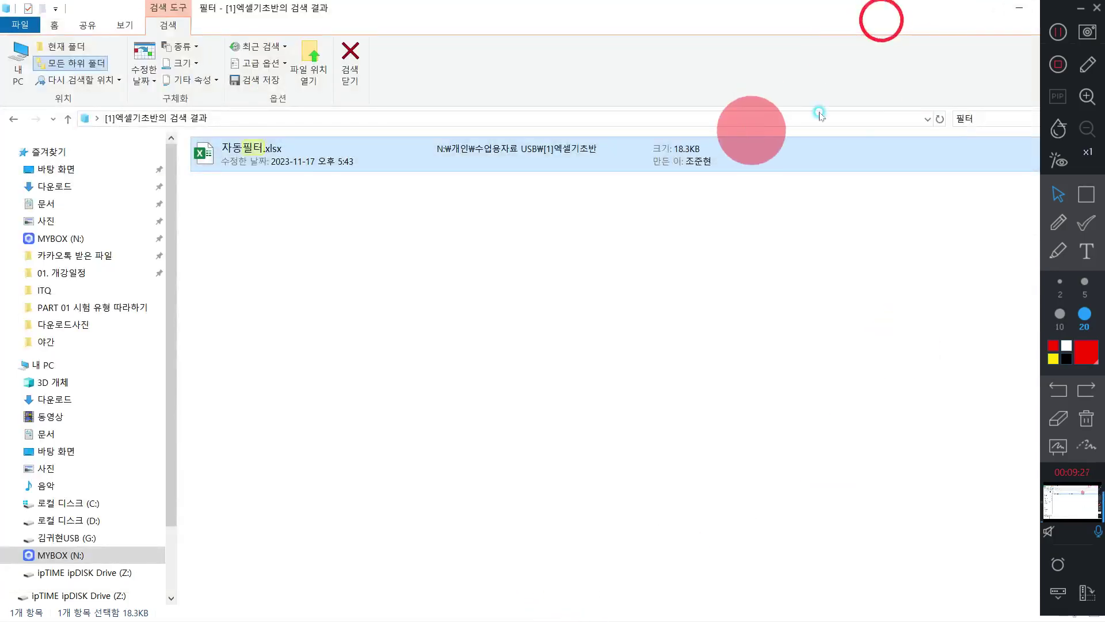
double_click(809, 20)
click(839, 77)
click(466, 309)
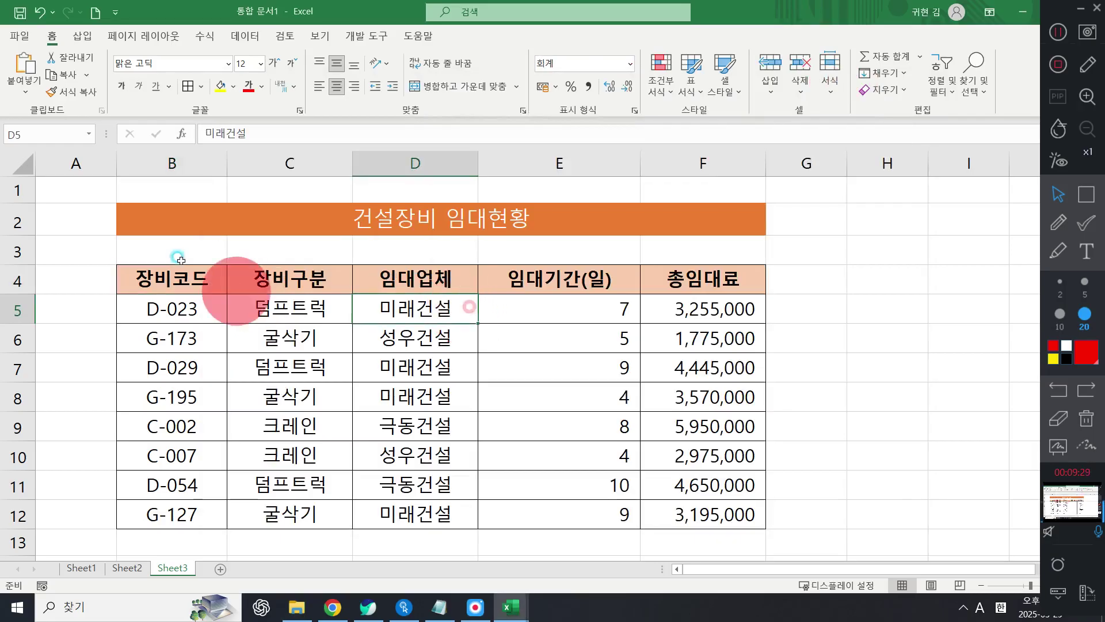
Select the 장비코드 header in B4 and turn on the automatic filter for the 건설장비 임대현황 table.
click(153, 280)
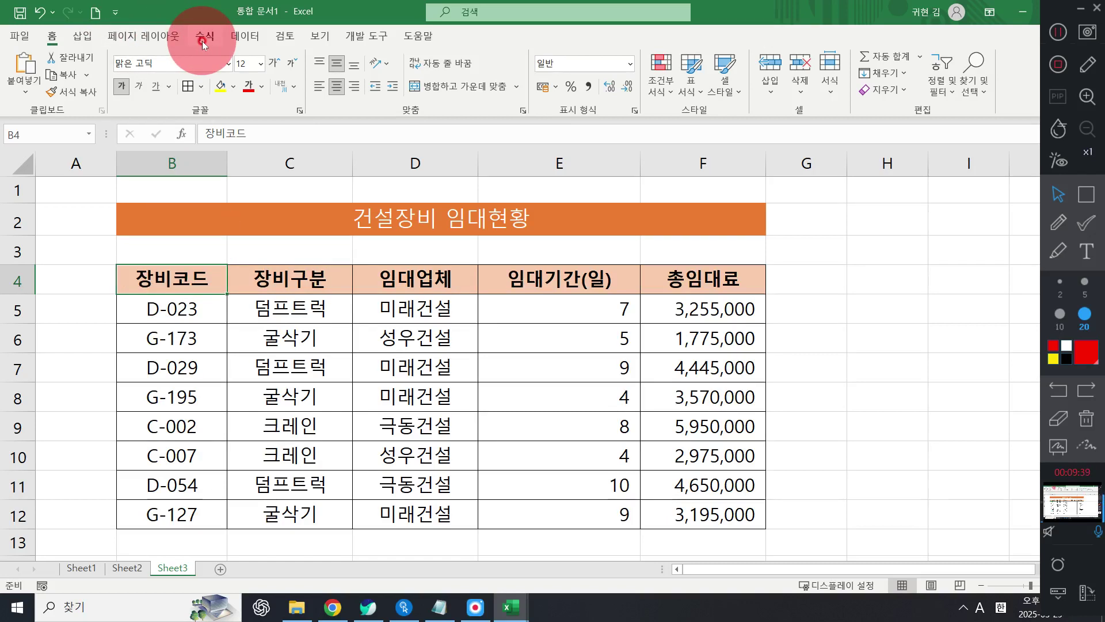
click(245, 37)
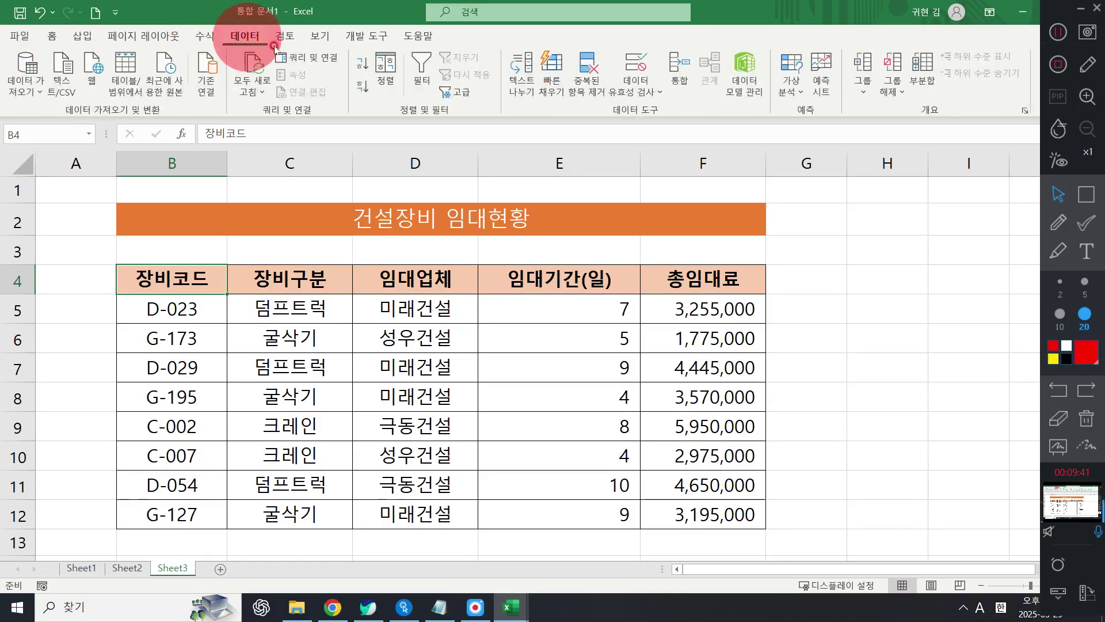
click(251, 37)
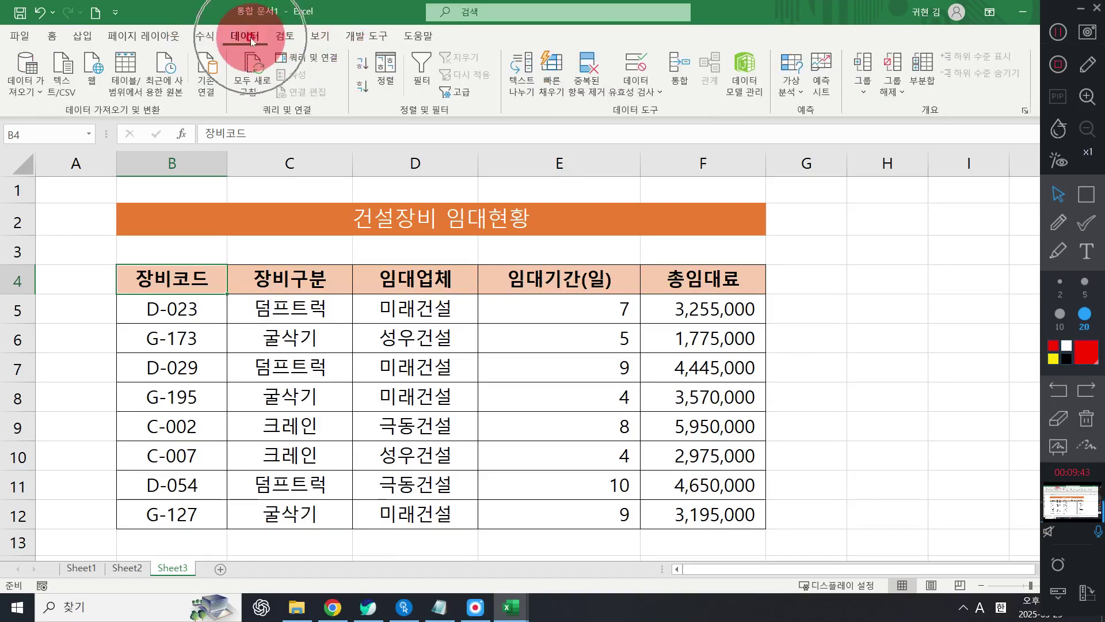
click(422, 82)
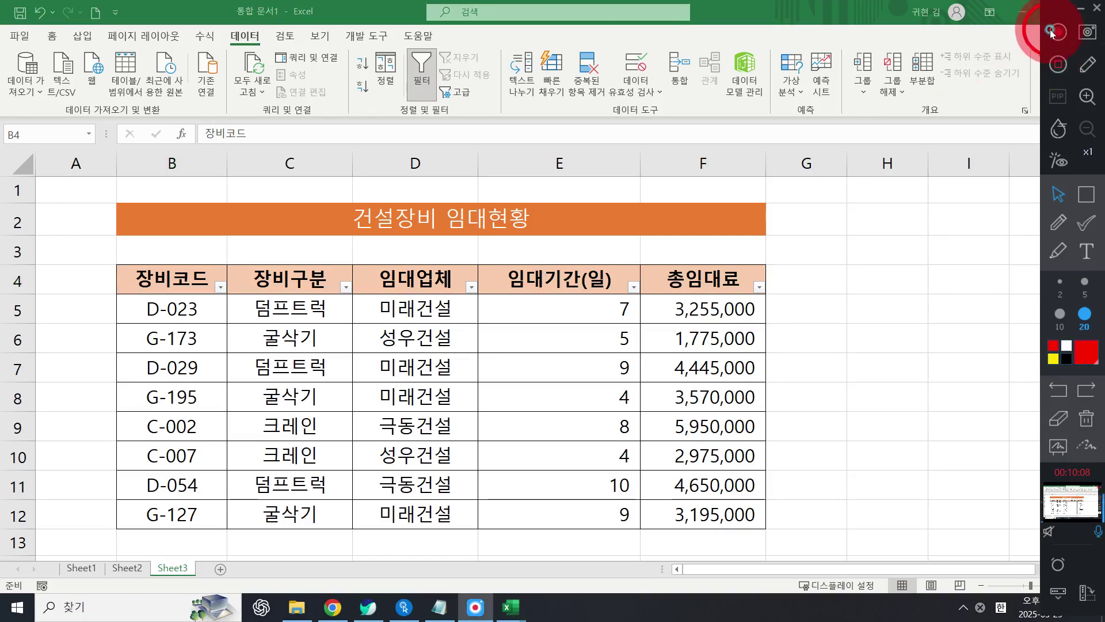
Filter the 장비구분 column to show only 덤프트럭 entries, and clear that filter.
click(297, 300)
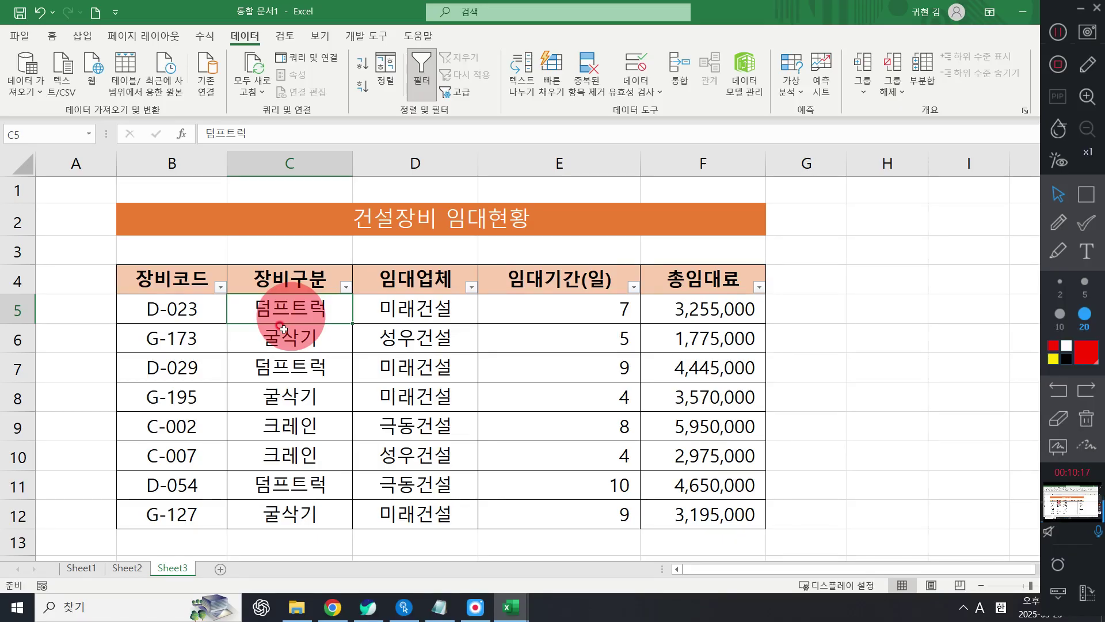
click(343, 286)
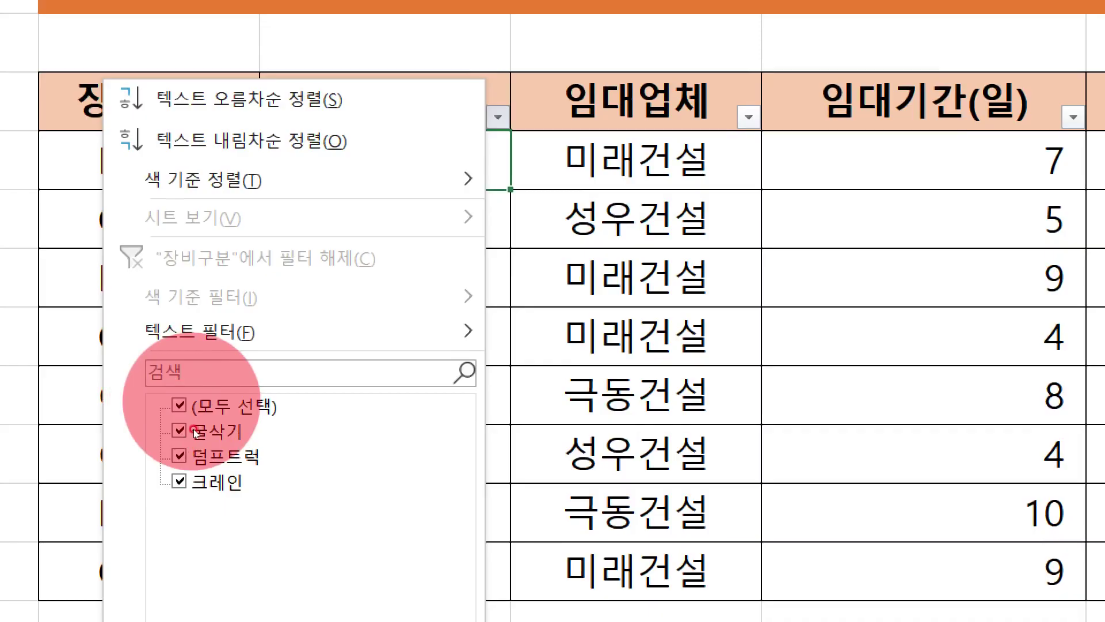
click(194, 432)
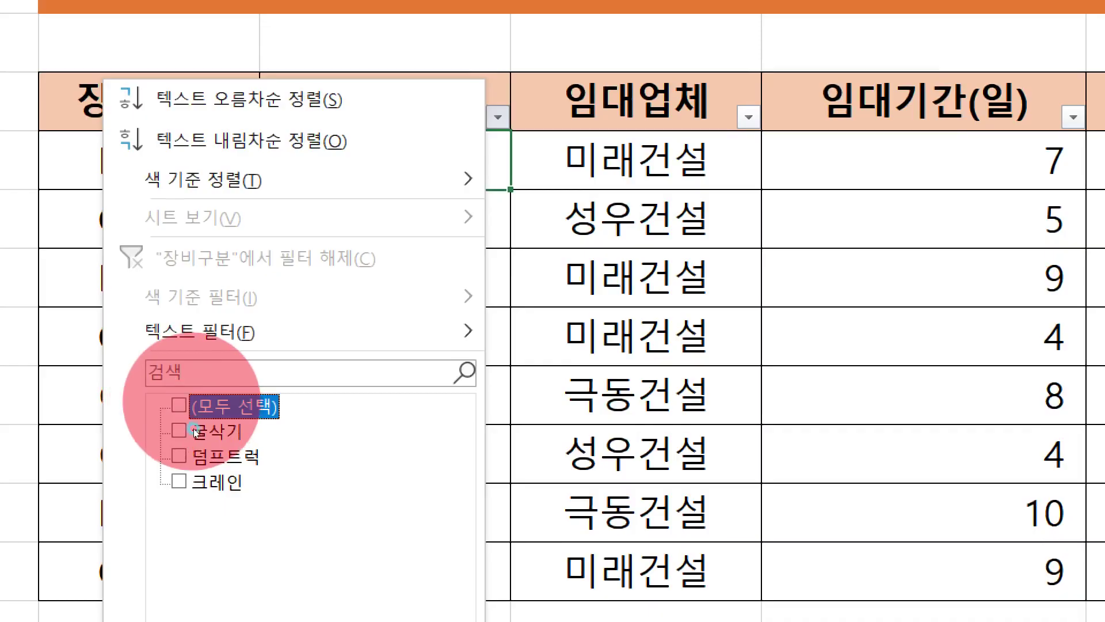
click(192, 455)
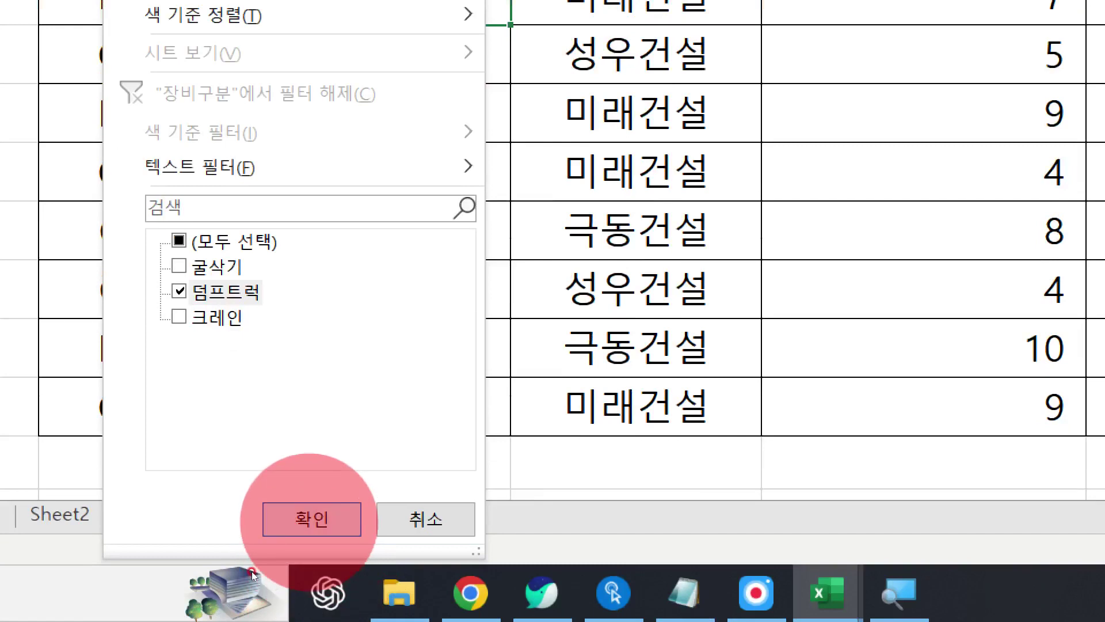
click(312, 518)
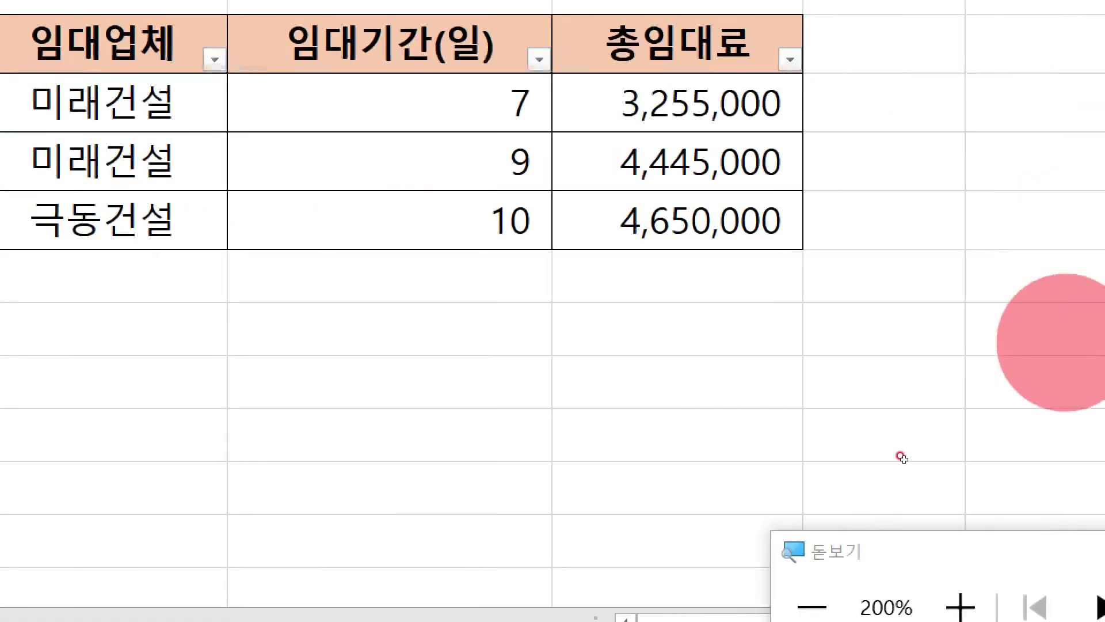
click(1061, 538)
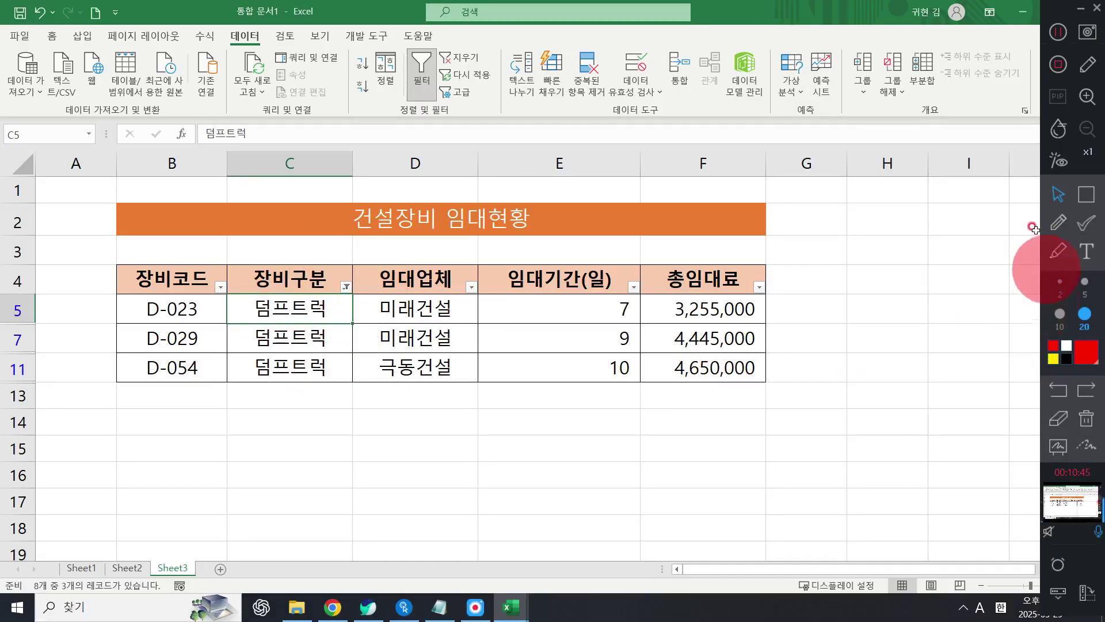
key(alt+a)
key(c)
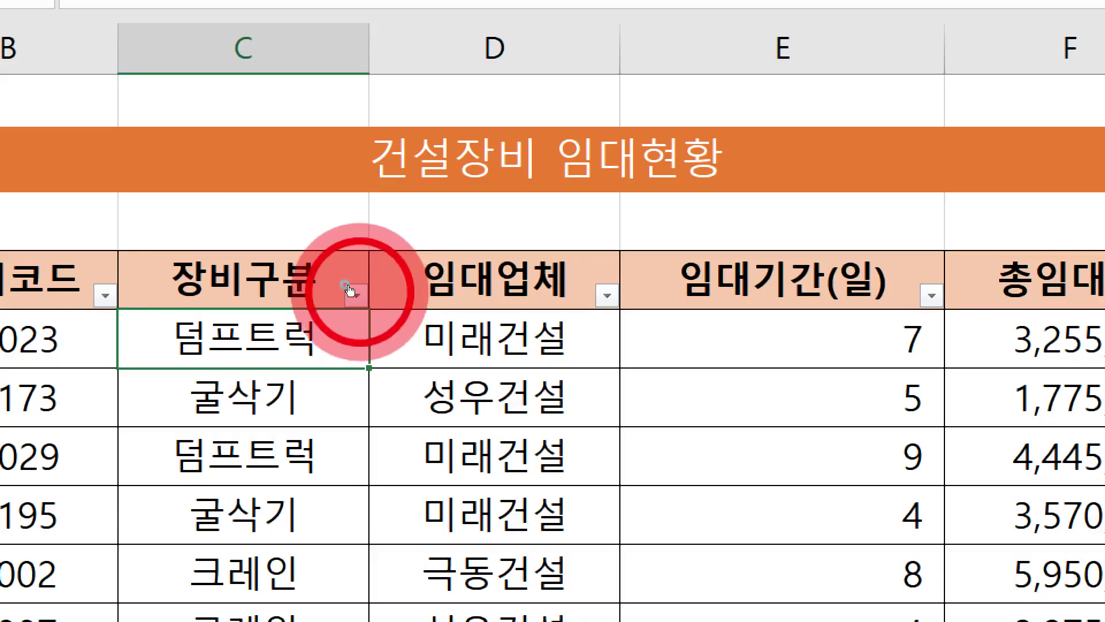
Reapply the 장비구분 filter with all entries deselected except 덤프트럭, and close the magnifier.
click(352, 296)
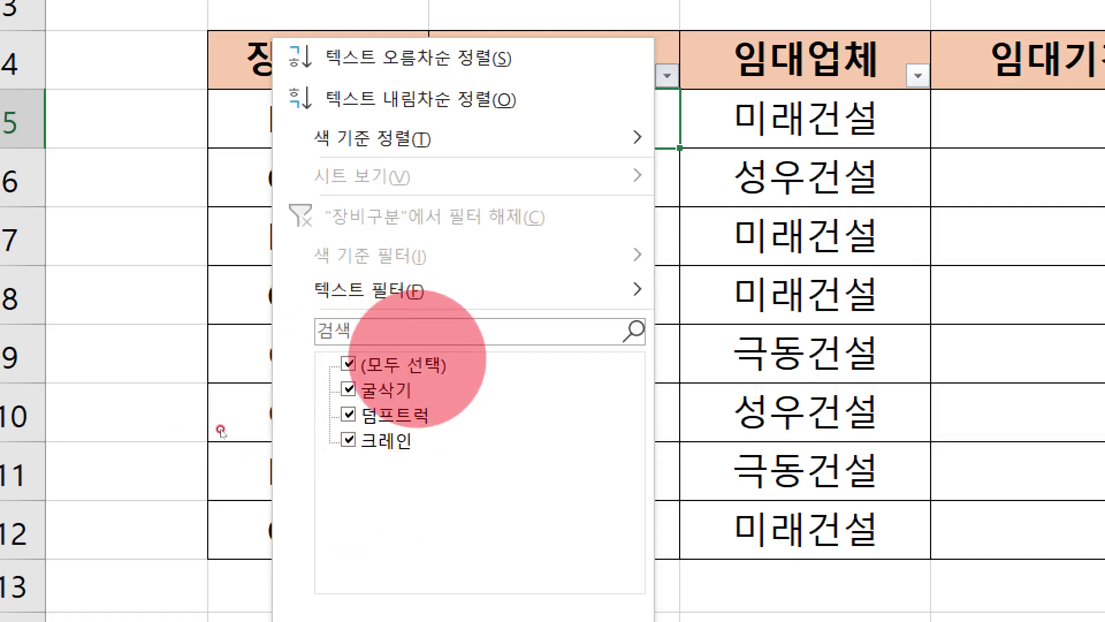
click(403, 364)
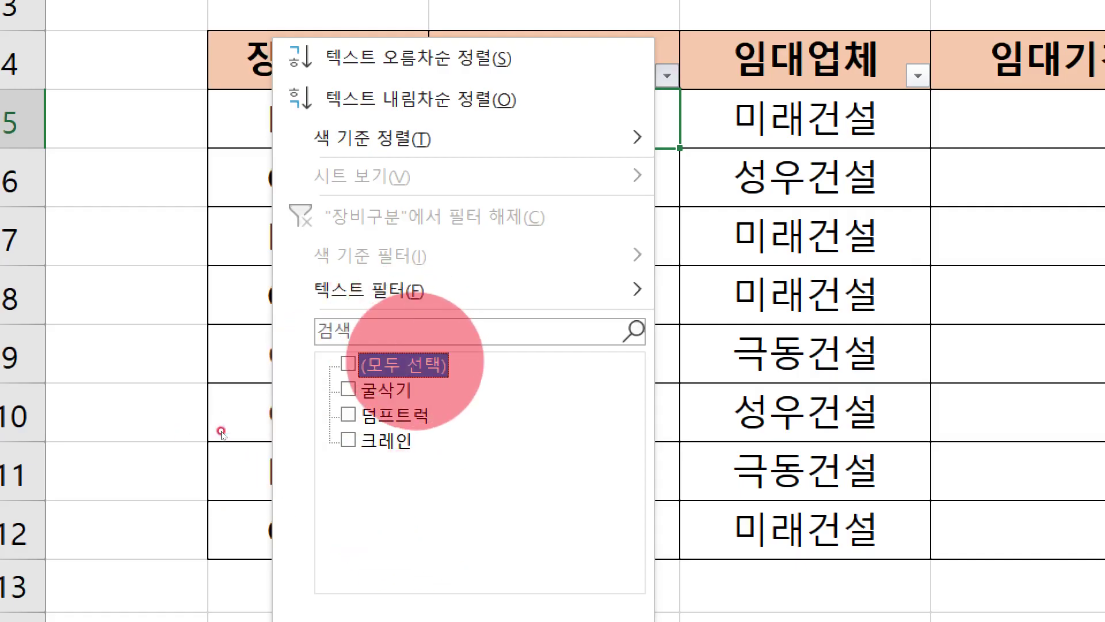
click(395, 415)
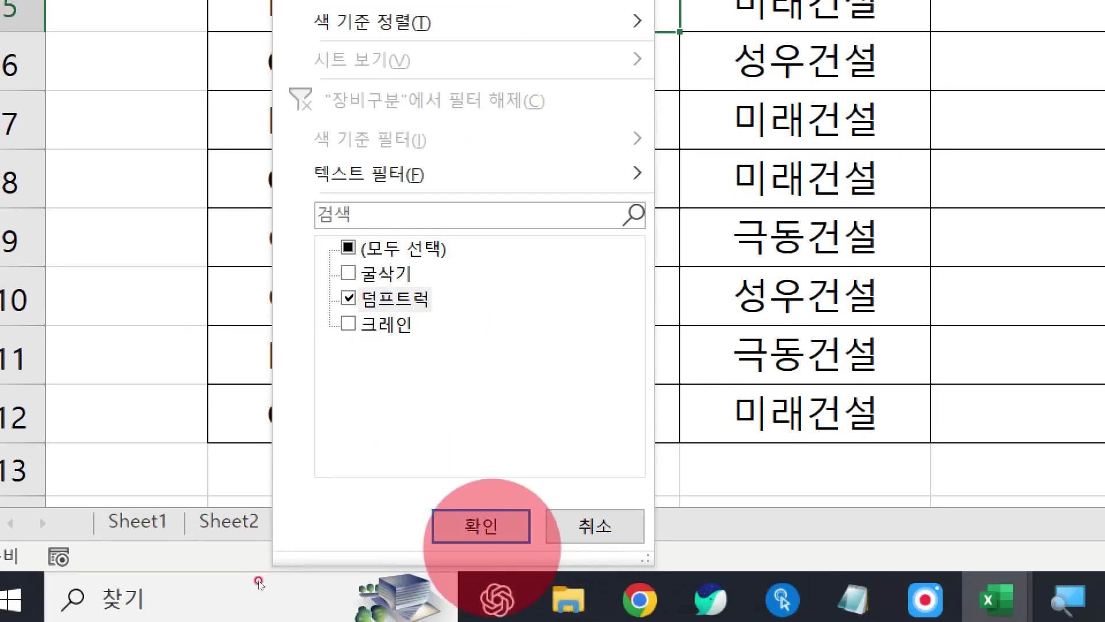
click(495, 526)
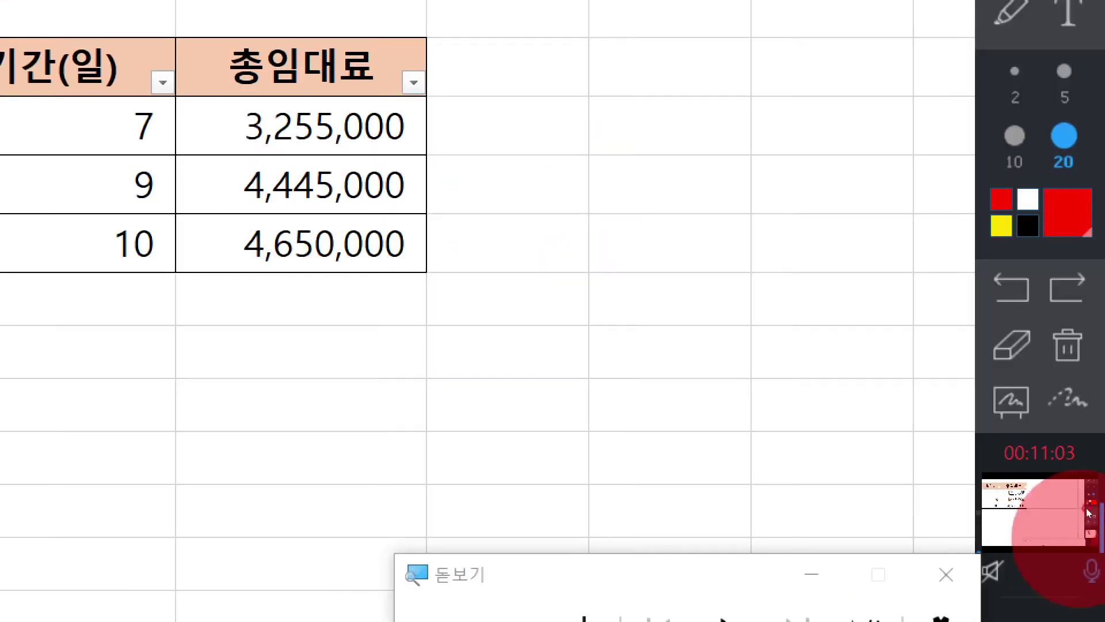
click(968, 570)
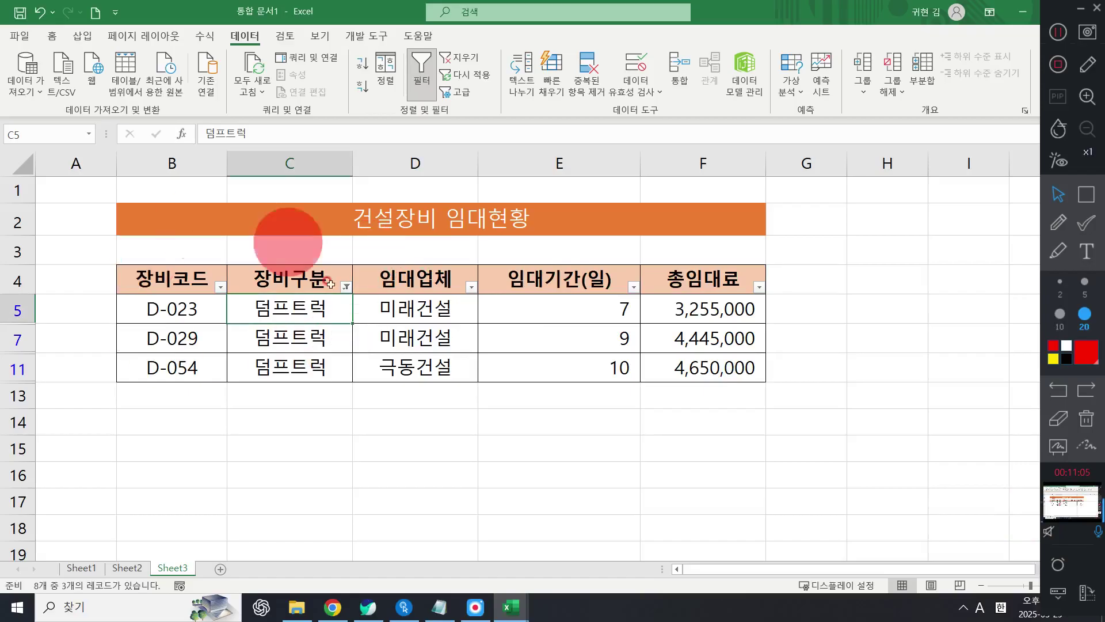
click(1092, 194)
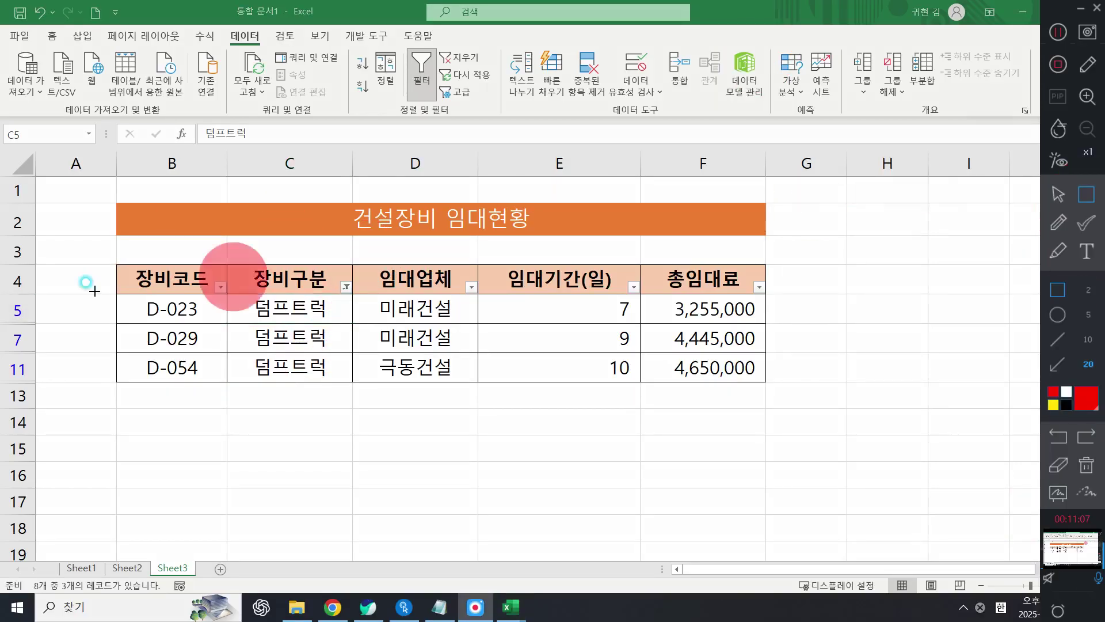
drag(6, 277, 43, 388)
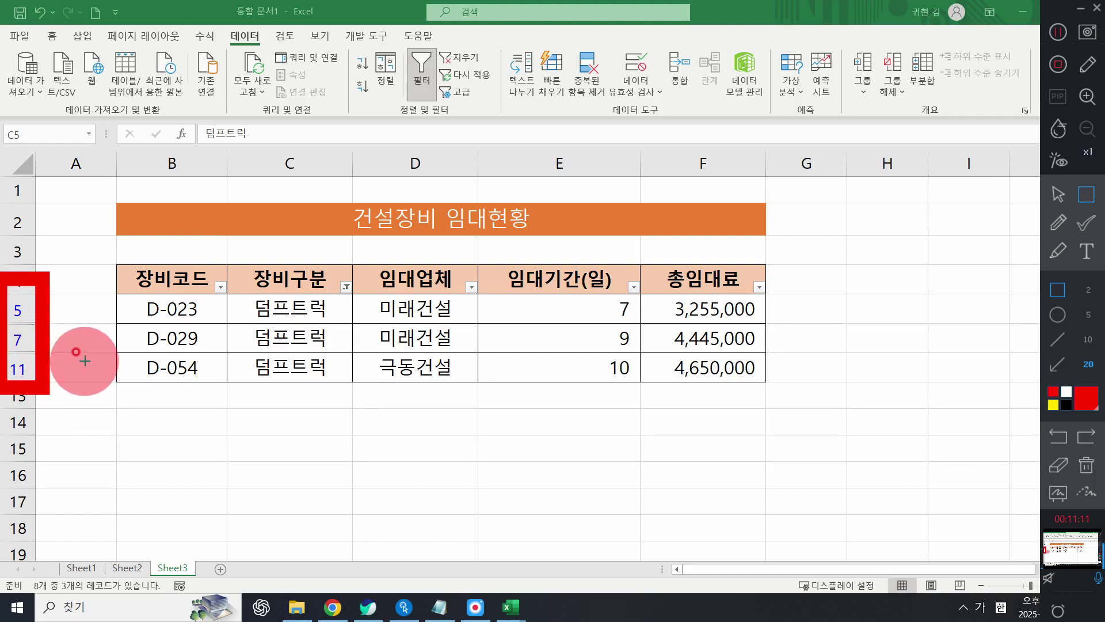
drag(50, 278, 3, 411)
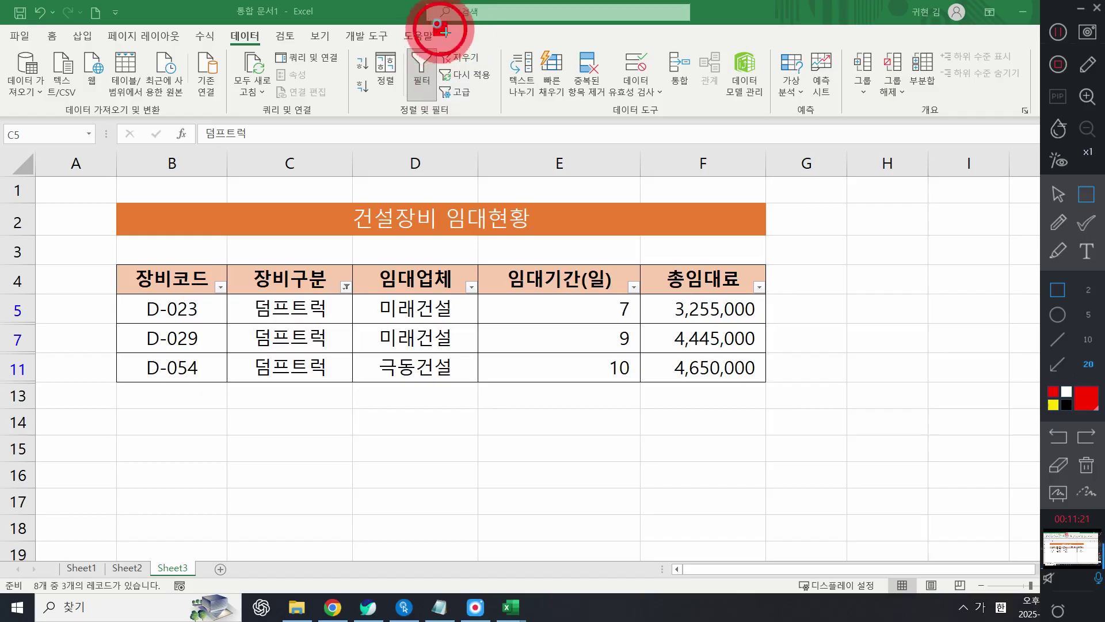
drag(440, 28, 497, 76)
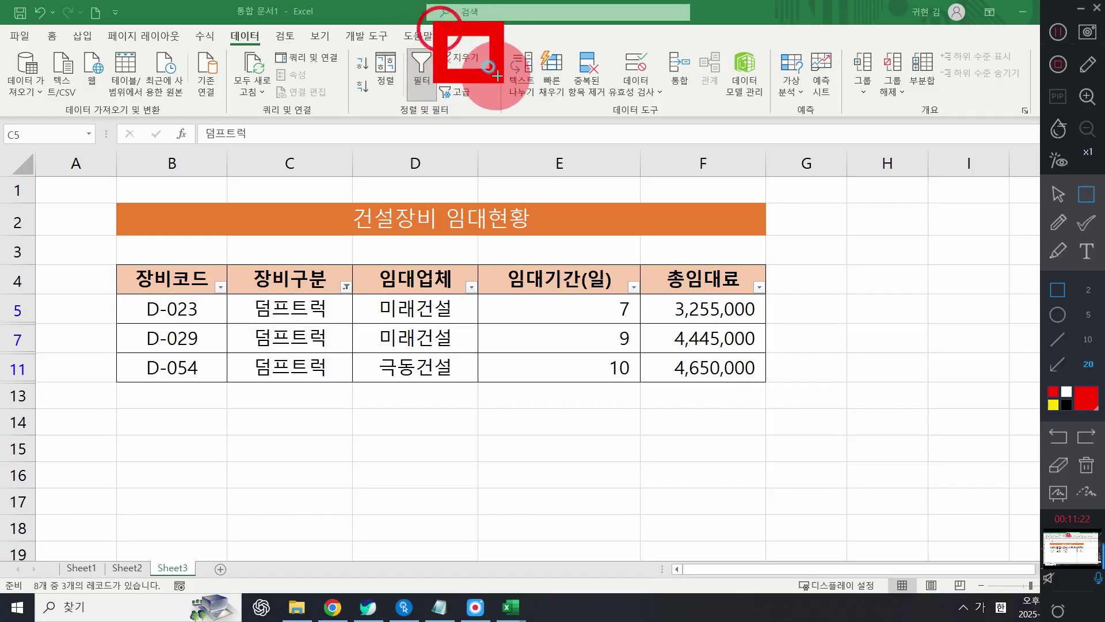
Clear the 장비구분 column's filter and erase the red rectangle drawn on the screen.
click(1058, 194)
click(467, 63)
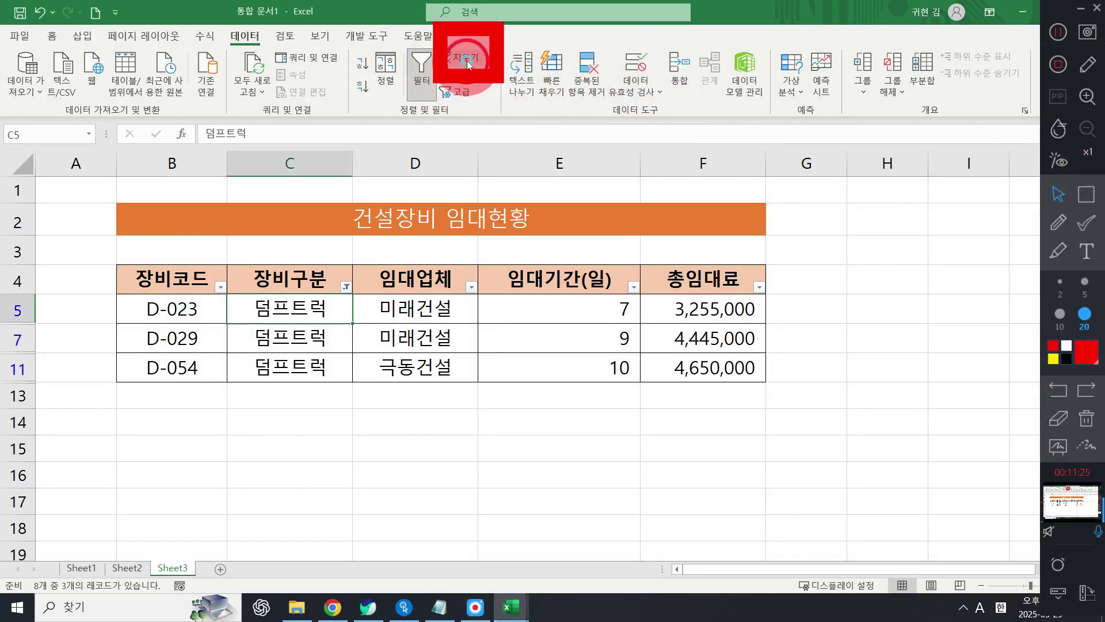
click(468, 64)
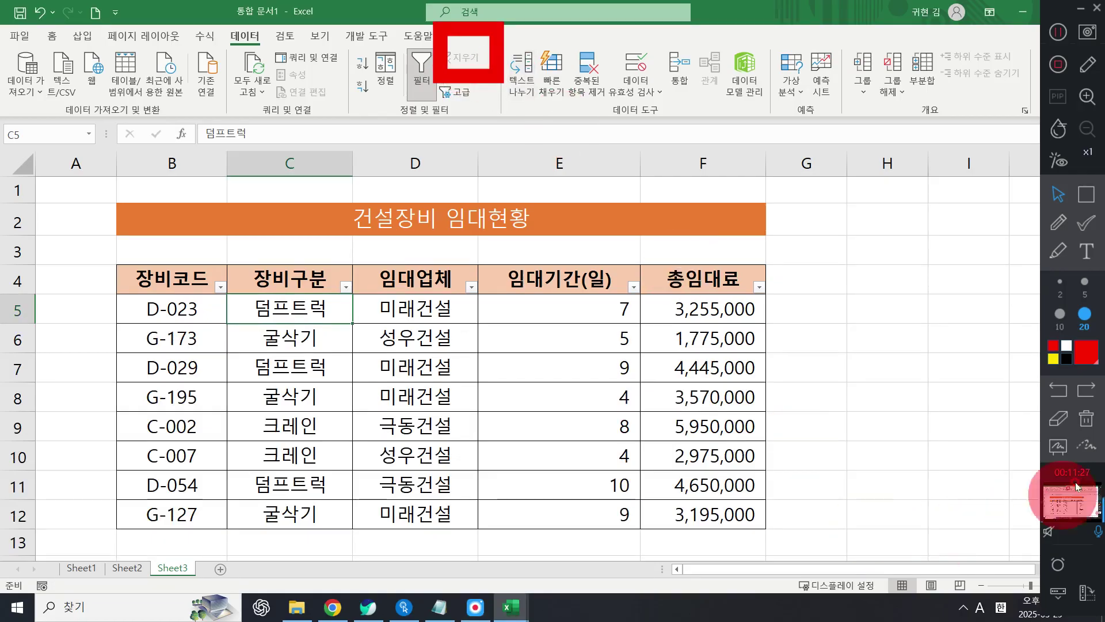
click(1087, 418)
click(539, 277)
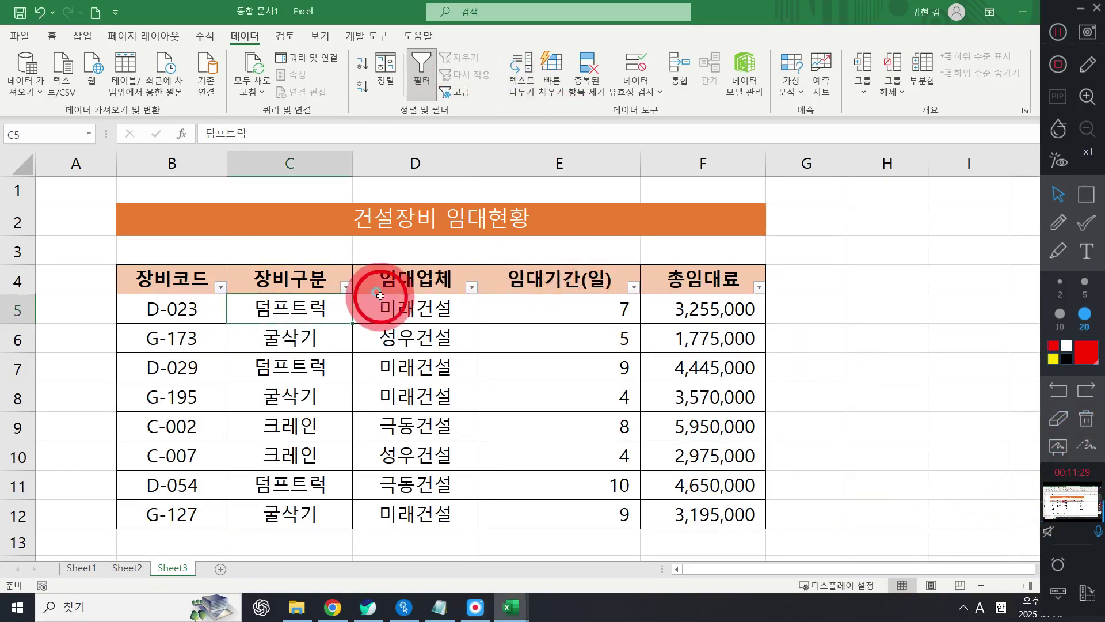
click(418, 300)
click(407, 279)
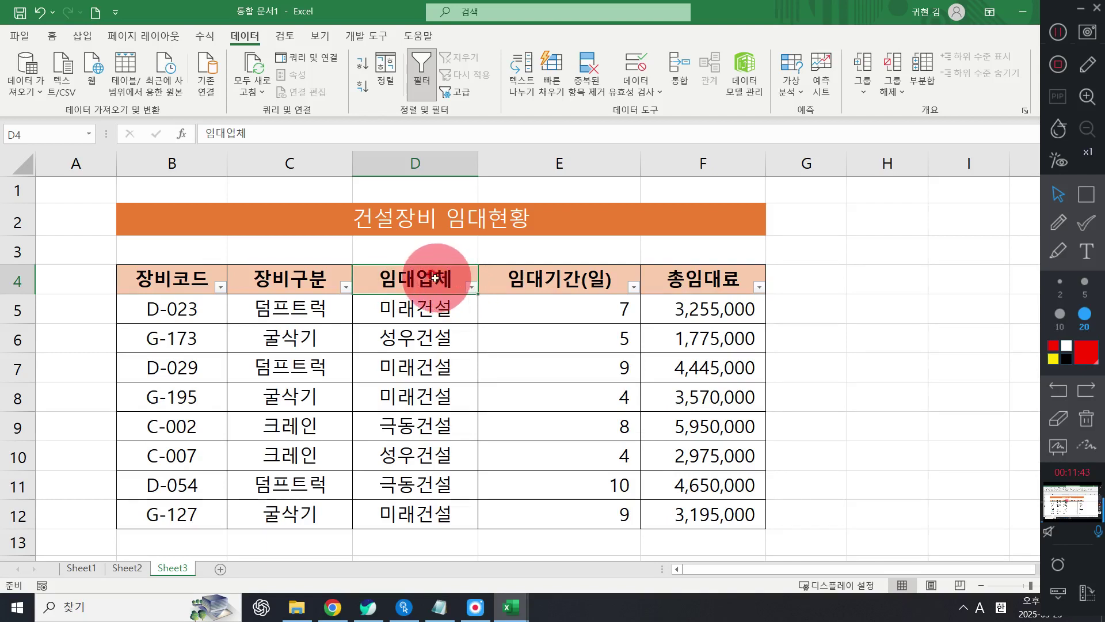
click(471, 287)
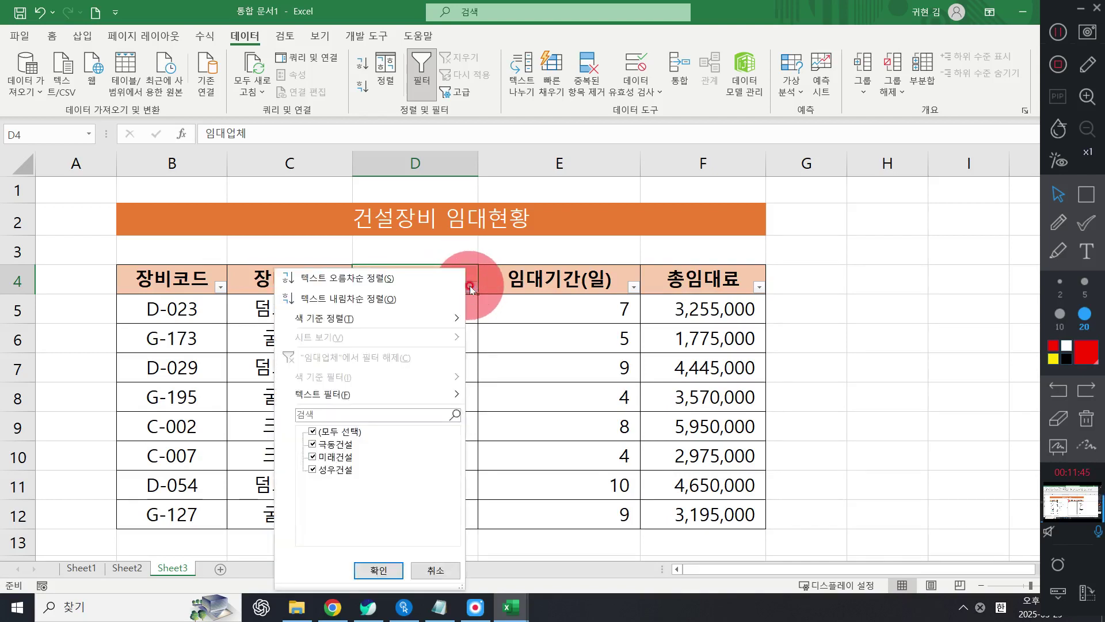
click(313, 435)
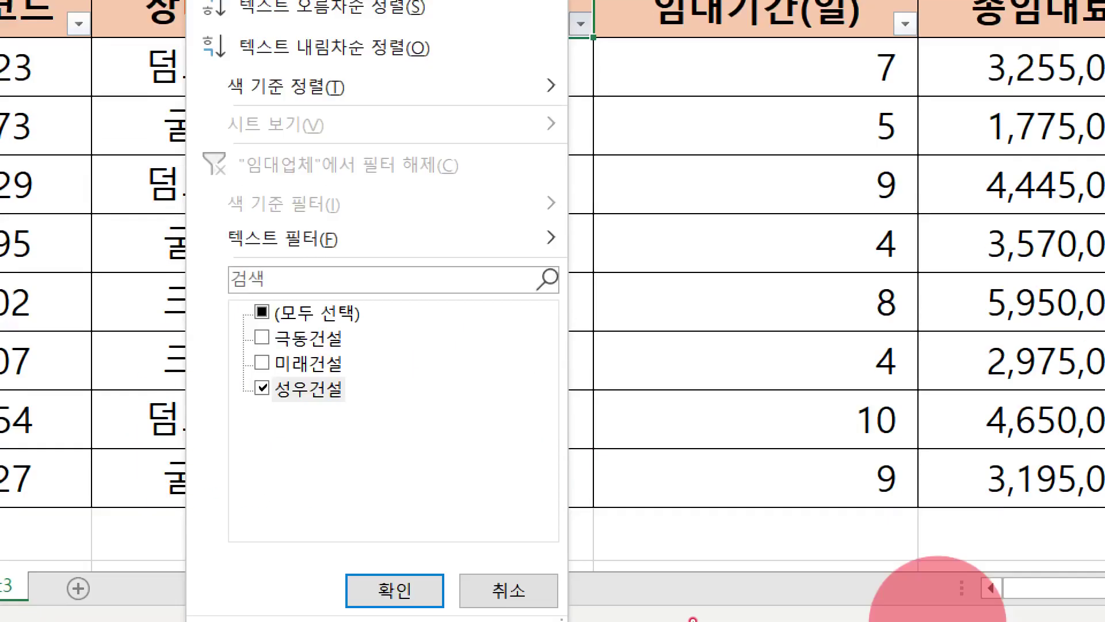
click(1066, 444)
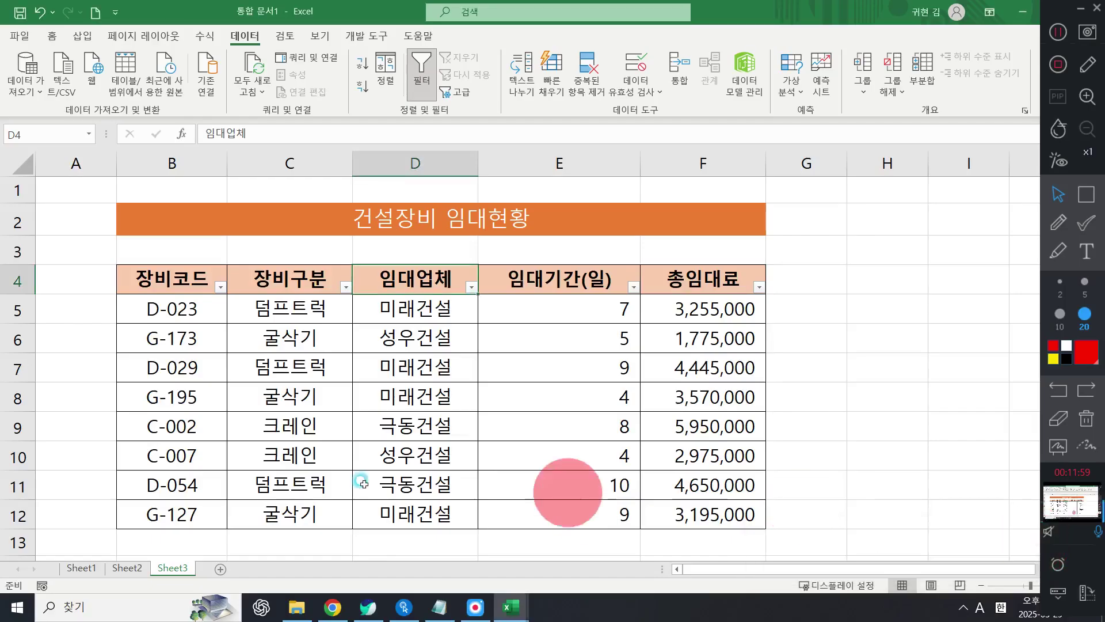
Filter the 임대업체 column to show only 성우건설 entries, and clear that filter.
click(471, 287)
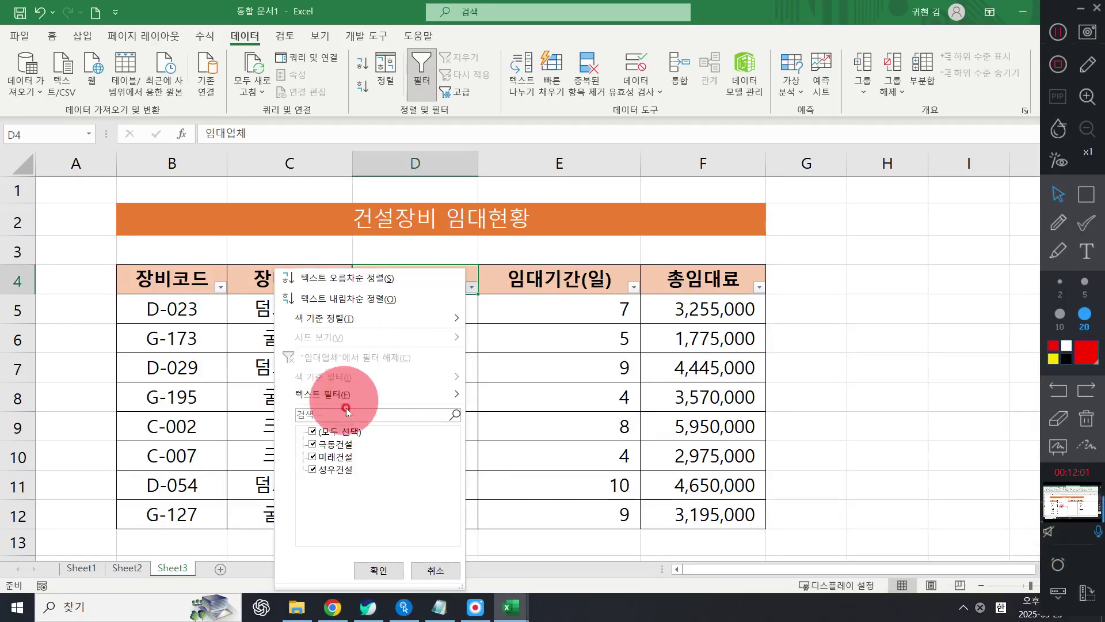
click(350, 433)
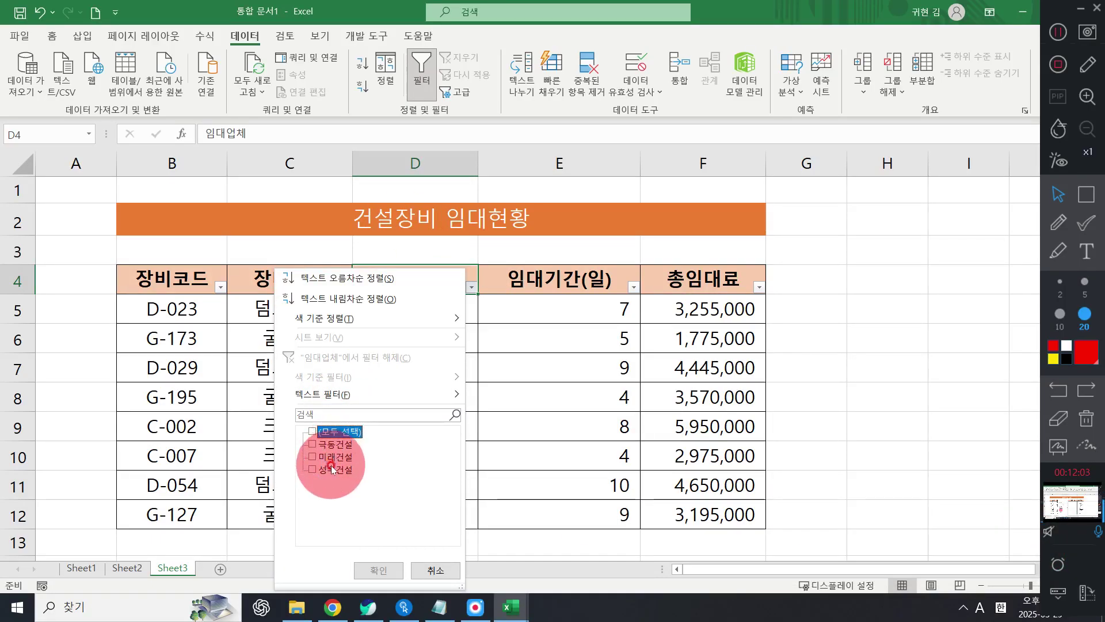
click(336, 469)
click(361, 567)
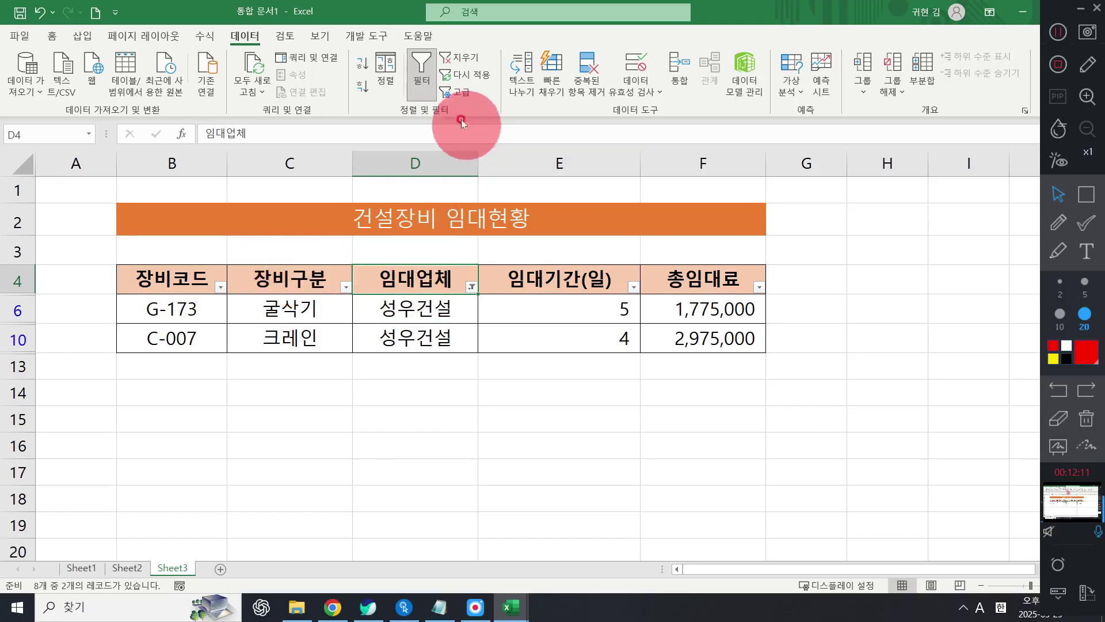
click(458, 60)
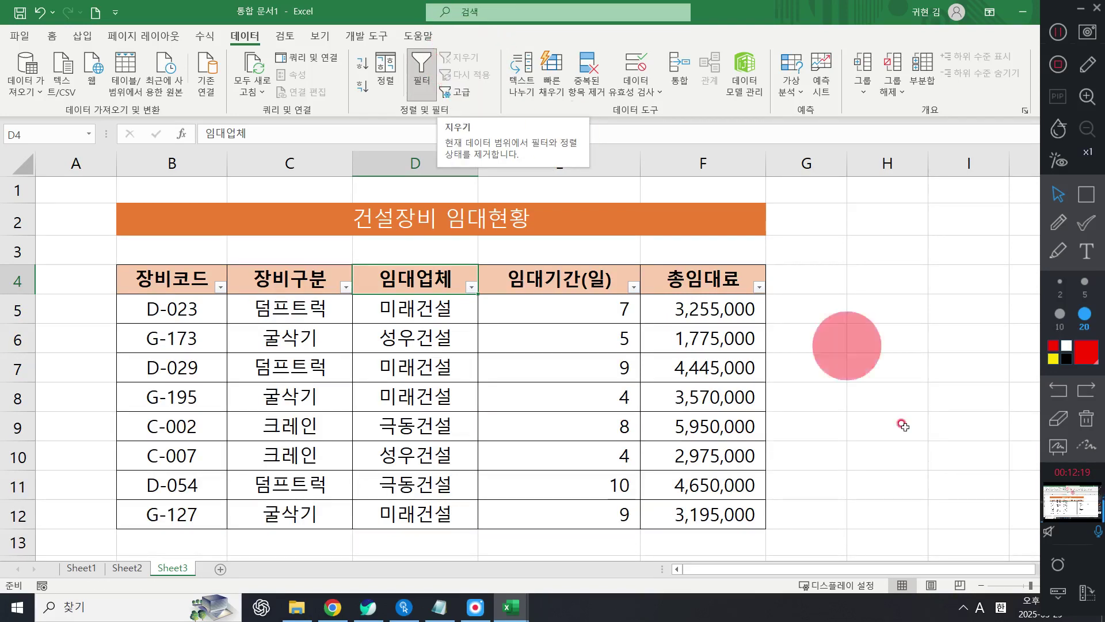
drag(569, 309, 562, 514)
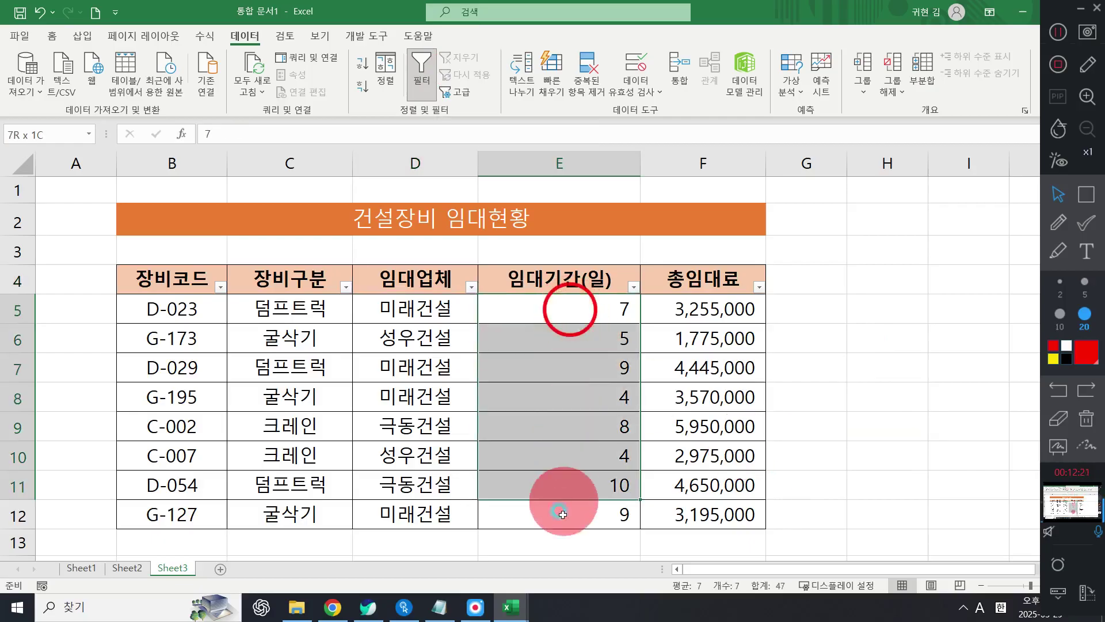
click(622, 384)
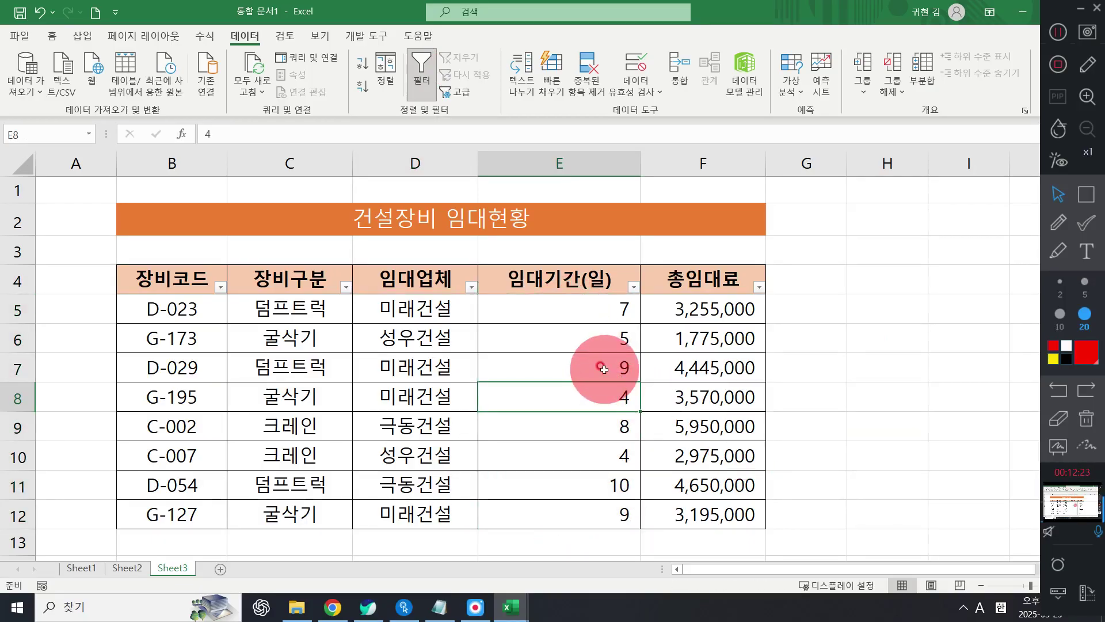
click(567, 282)
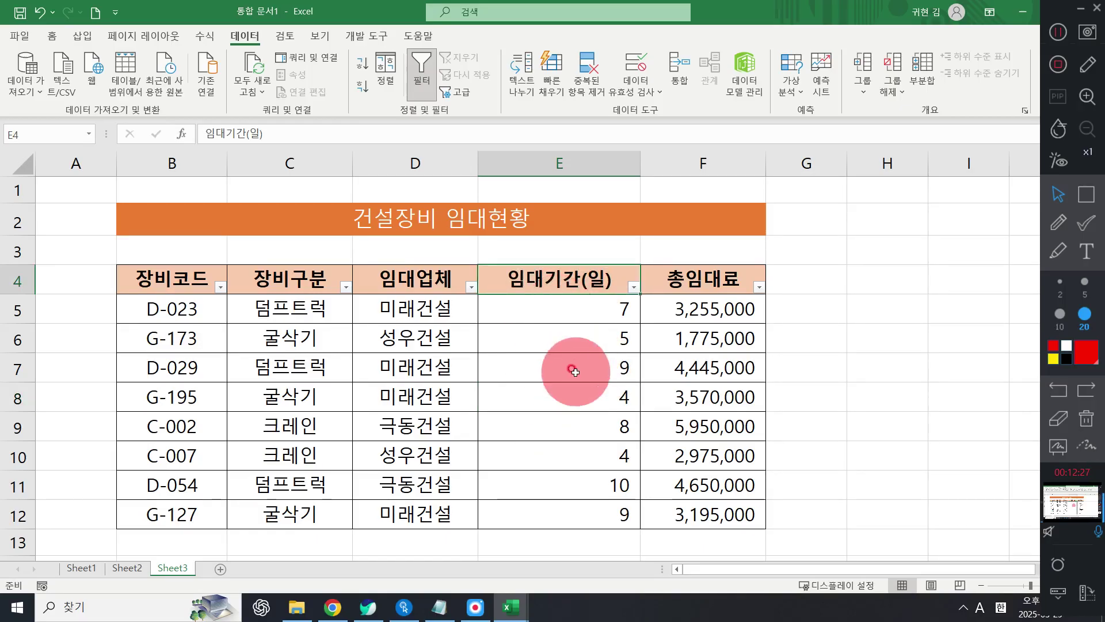
click(1055, 226)
mouse_move(823, 279)
mouse_down()
mouse_move(826, 291)
mouse_move(864, 262)
mouse_move(862, 347)
mouse_up()
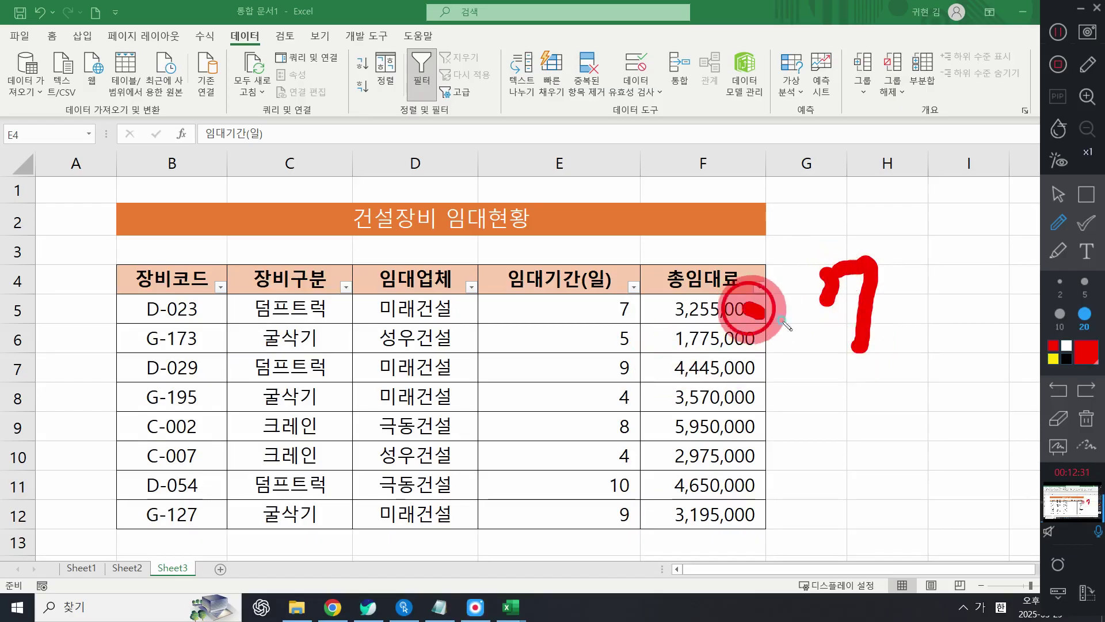
mouse_move(747, 308)
mouse_down()
mouse_move(772, 324)
mouse_move(767, 358)
mouse_up()
mouse_move(813, 287)
mouse_down()
mouse_move(824, 289)
mouse_move(805, 317)
mouse_up()
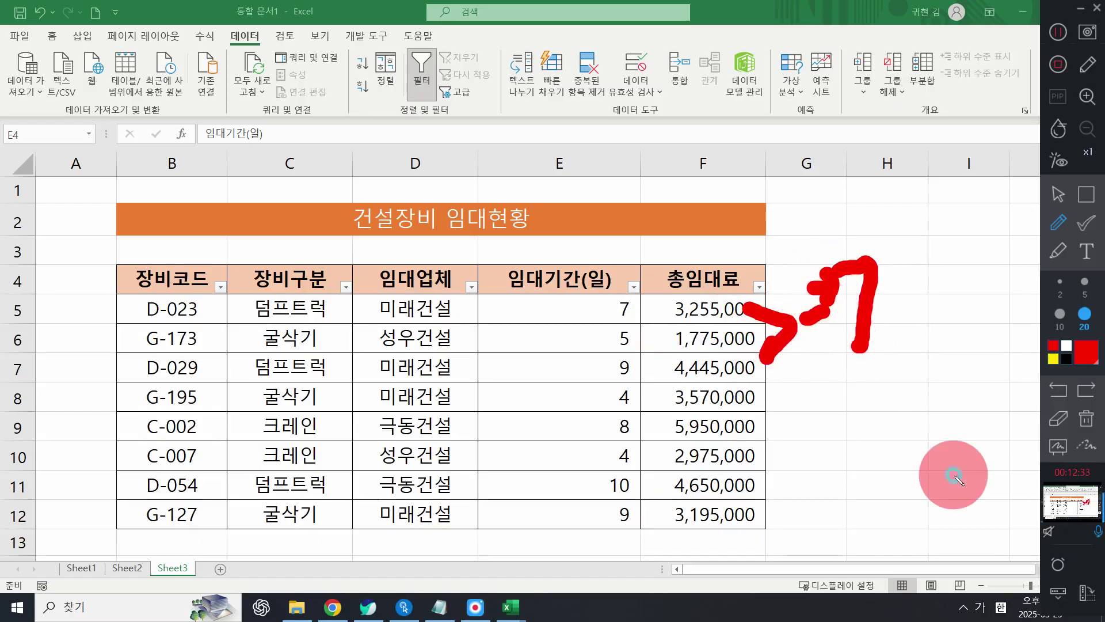
click(1087, 419)
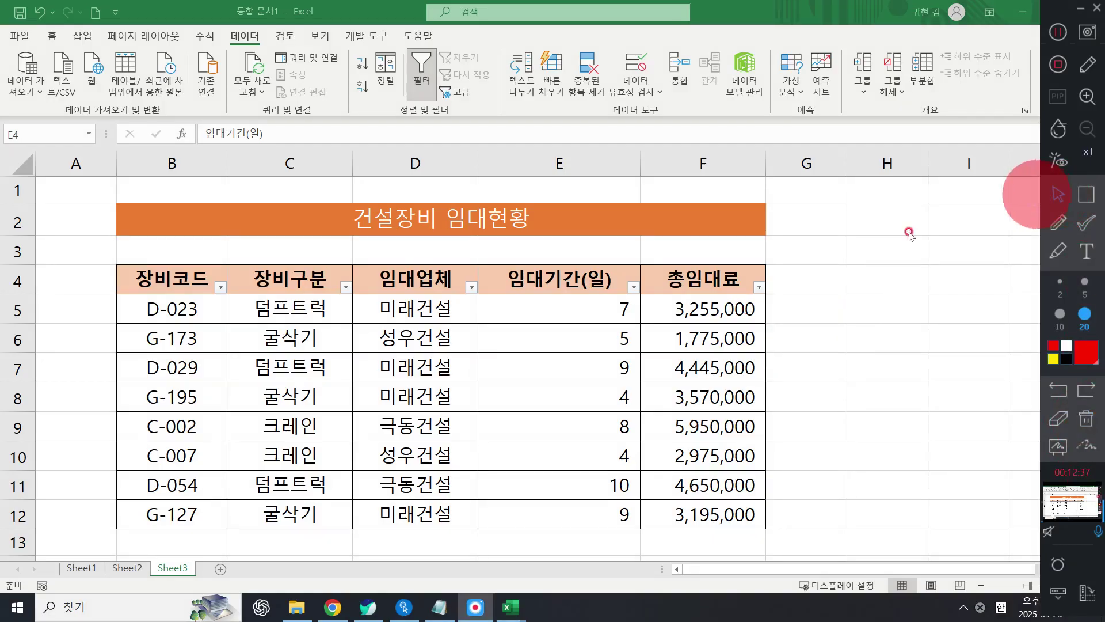
click(634, 286)
click(633, 286)
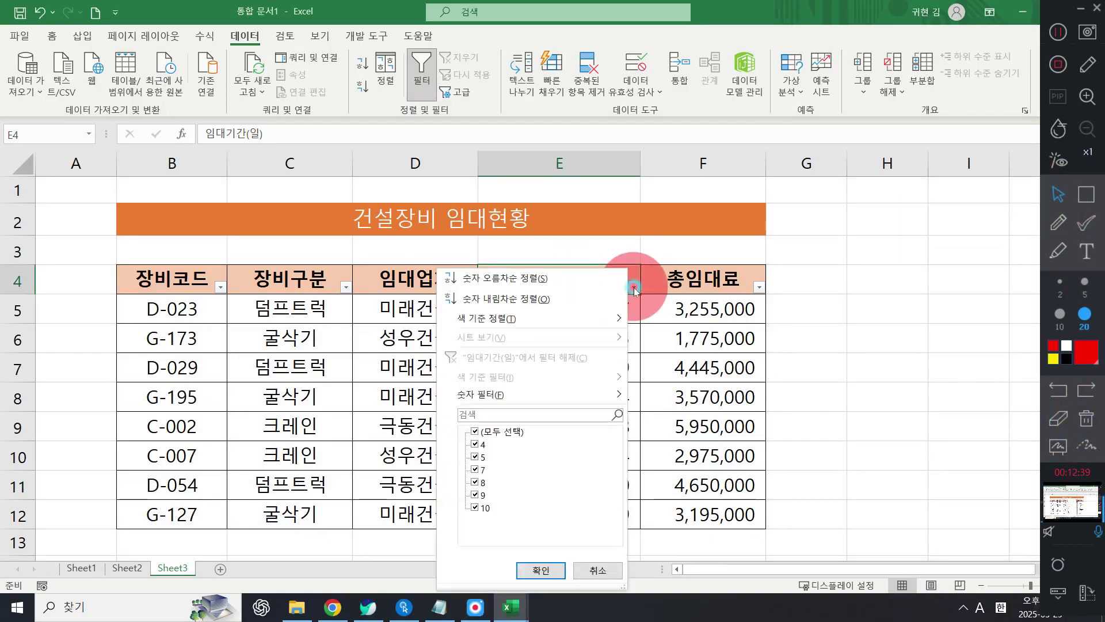
mouse_move(551, 391)
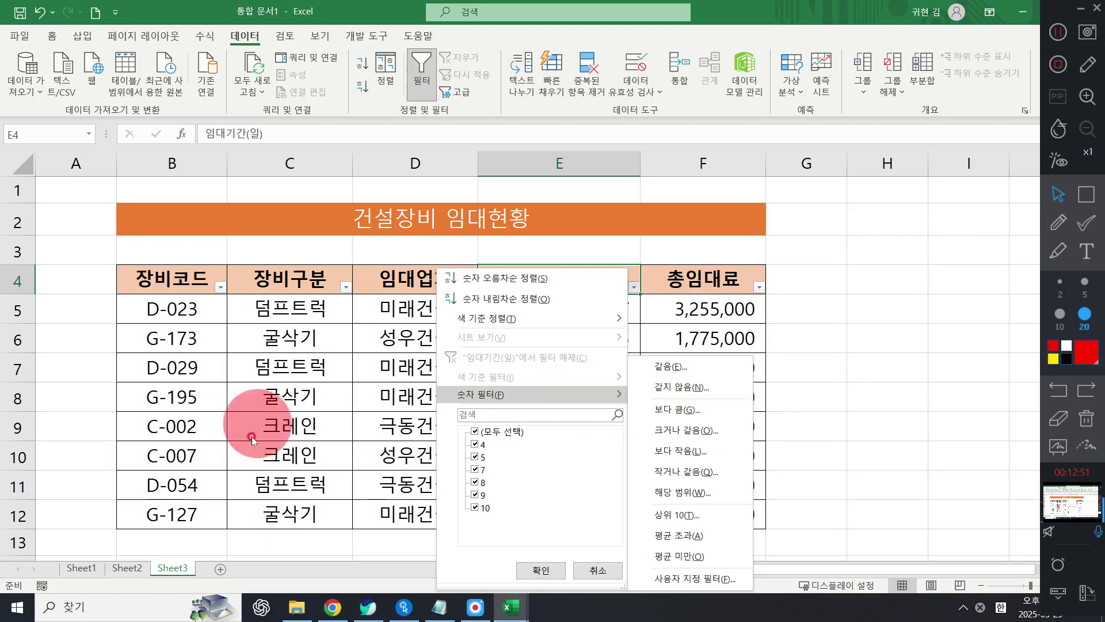
click(685, 433)
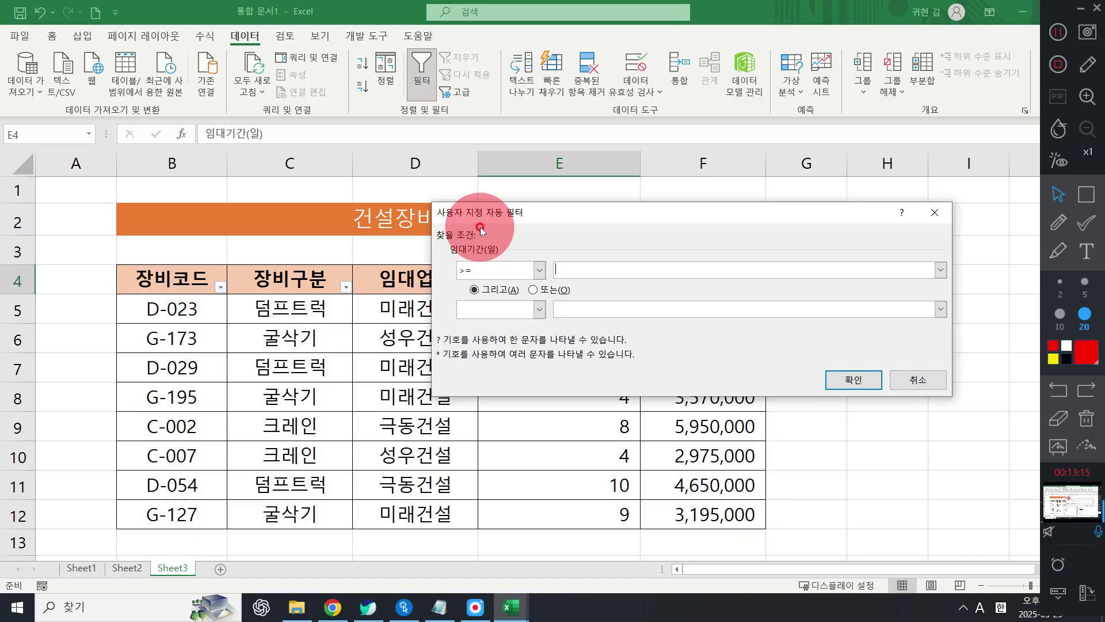
click(918, 379)
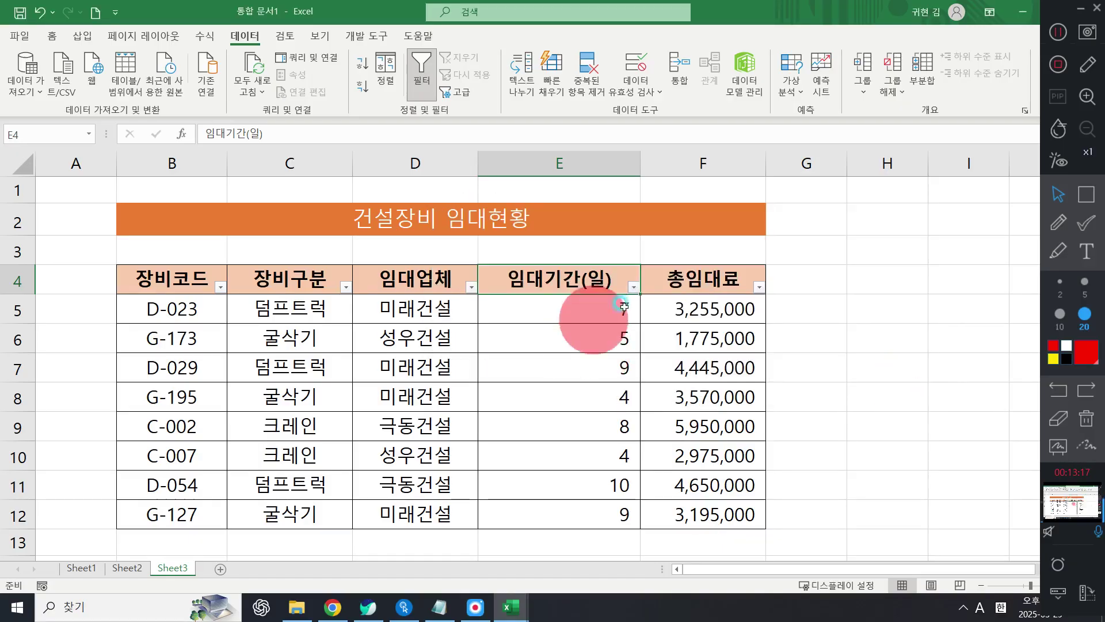
Filter the 임대기간(일) column to show only rentals with a value greater than or equal to 7.
click(633, 288)
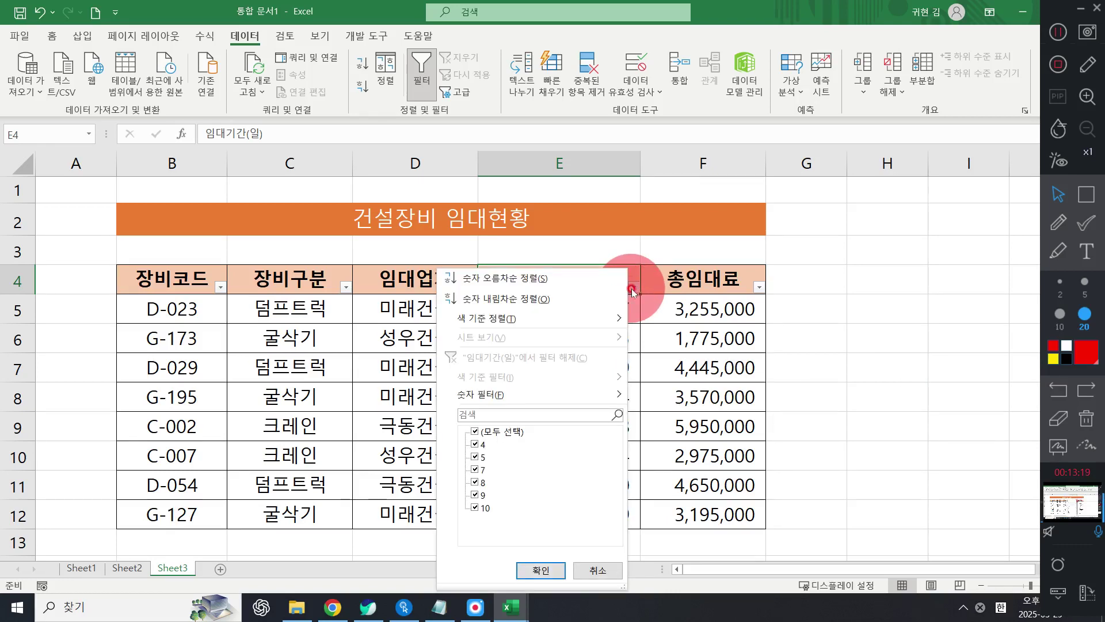
click(562, 396)
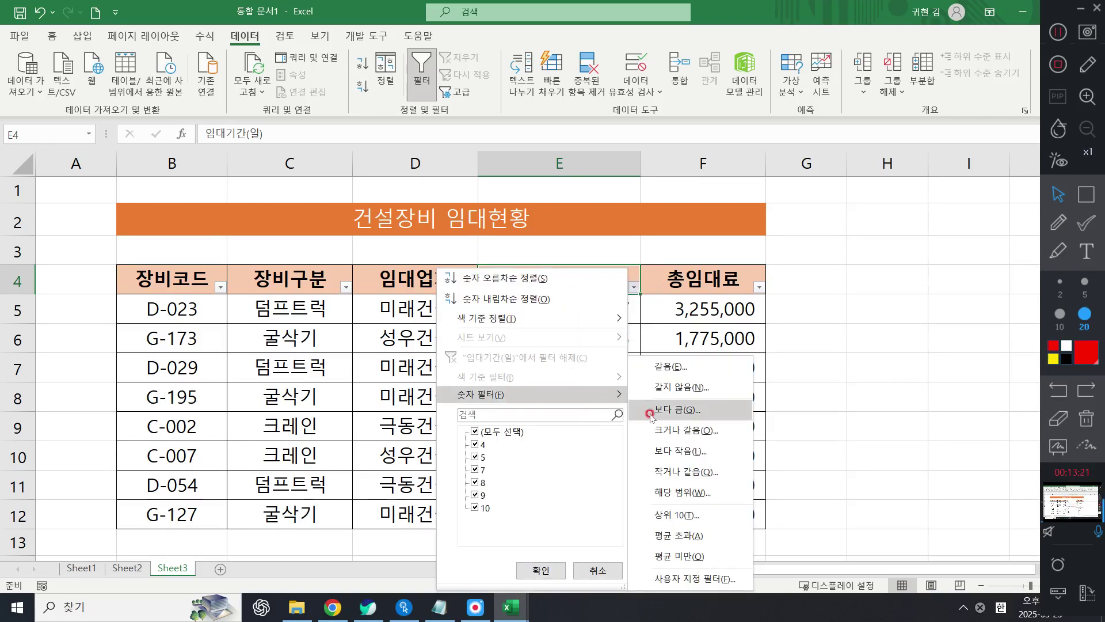
click(706, 432)
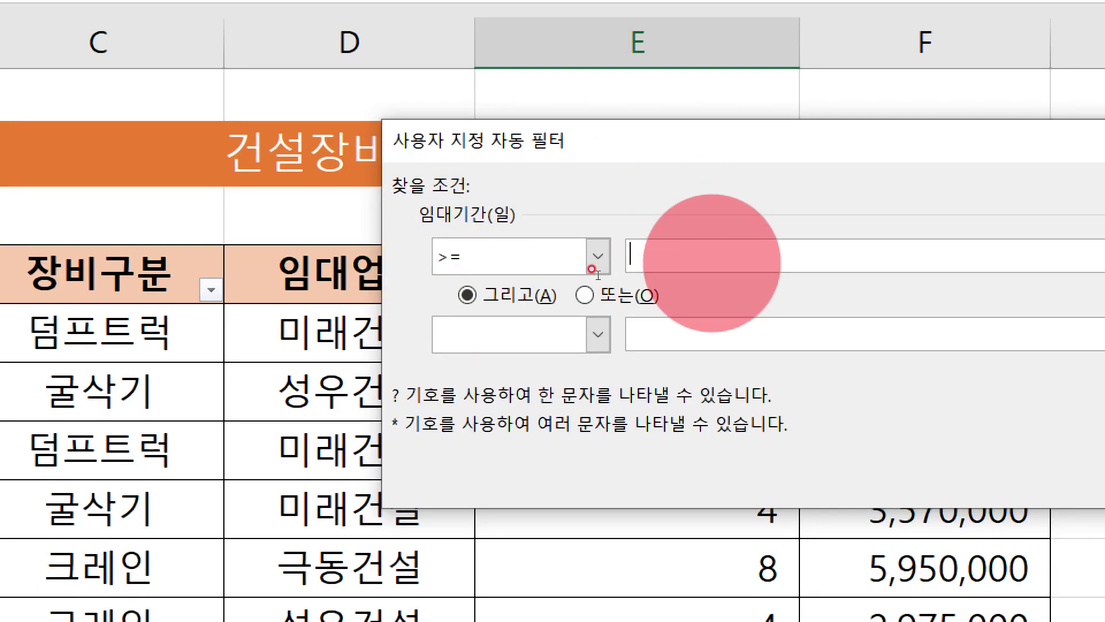
text(7)
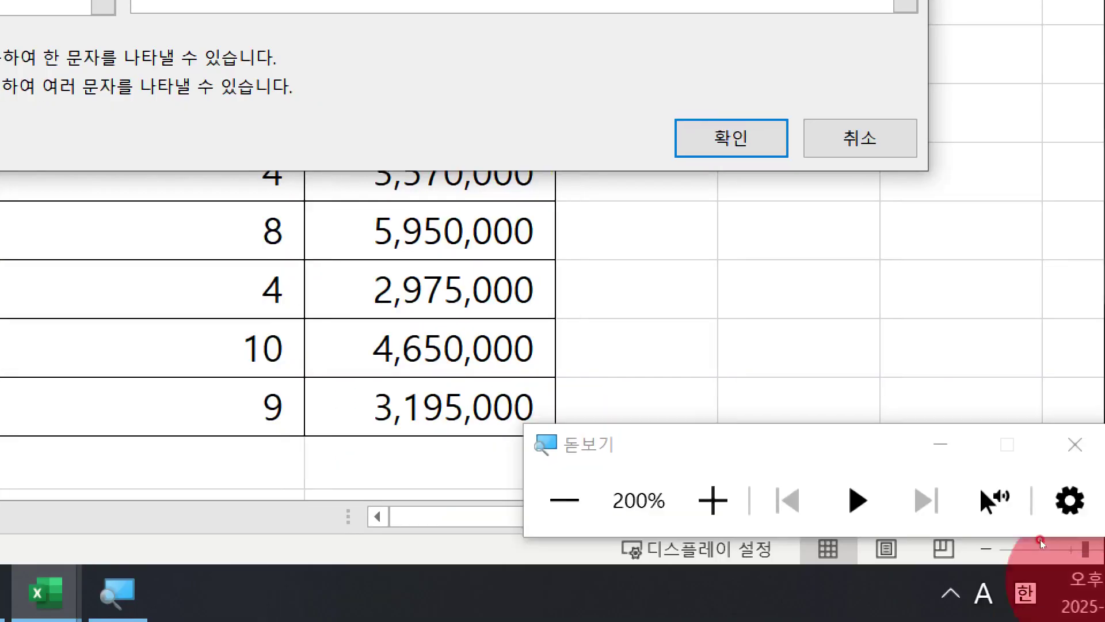
click(946, 444)
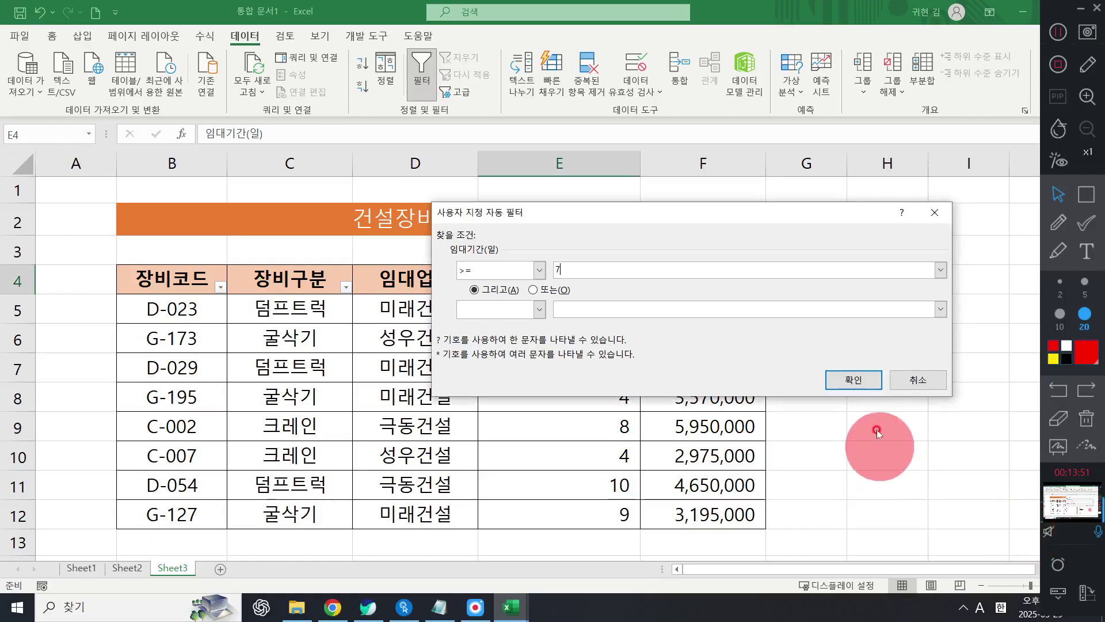
click(602, 137)
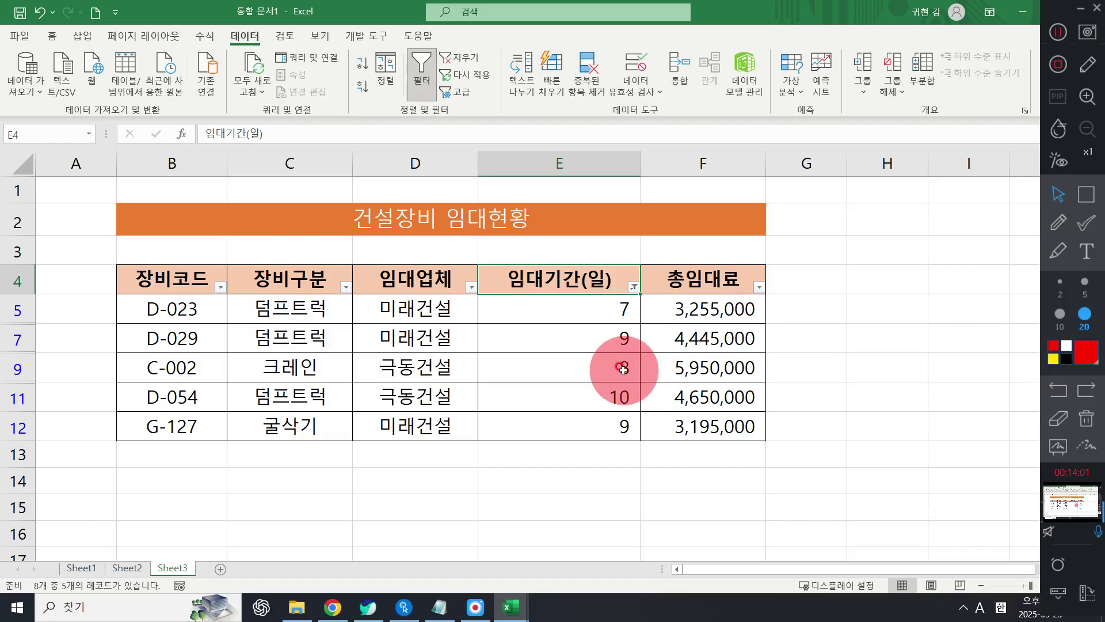
Clear the filter on the 임대기간(일) column to bring back all rows of the table.
click(576, 338)
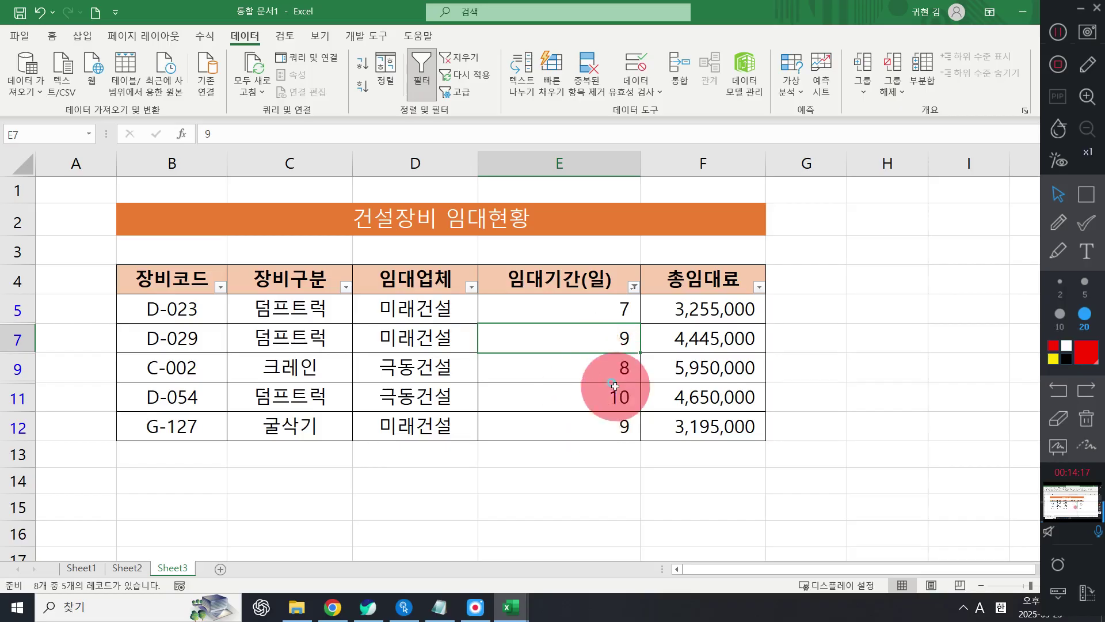
click(573, 307)
click(552, 255)
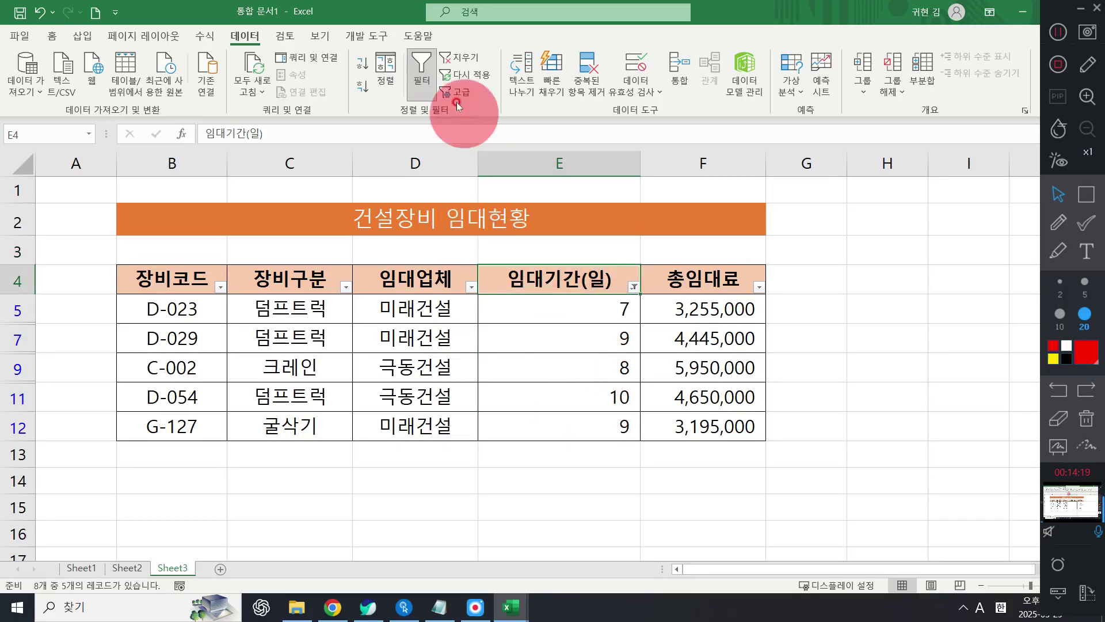
click(460, 59)
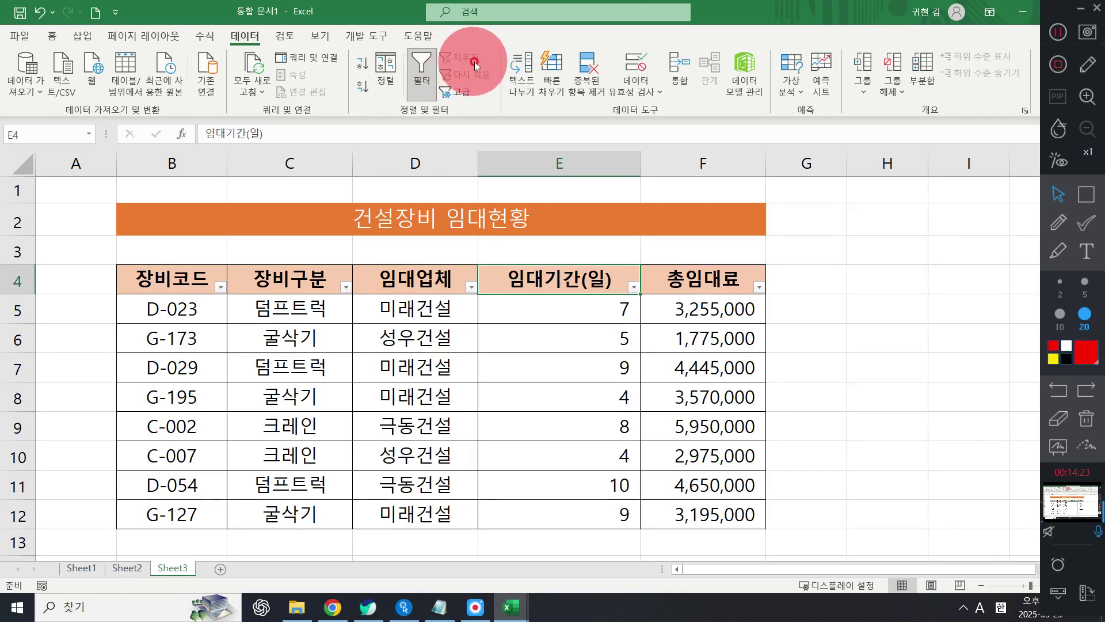
click(717, 311)
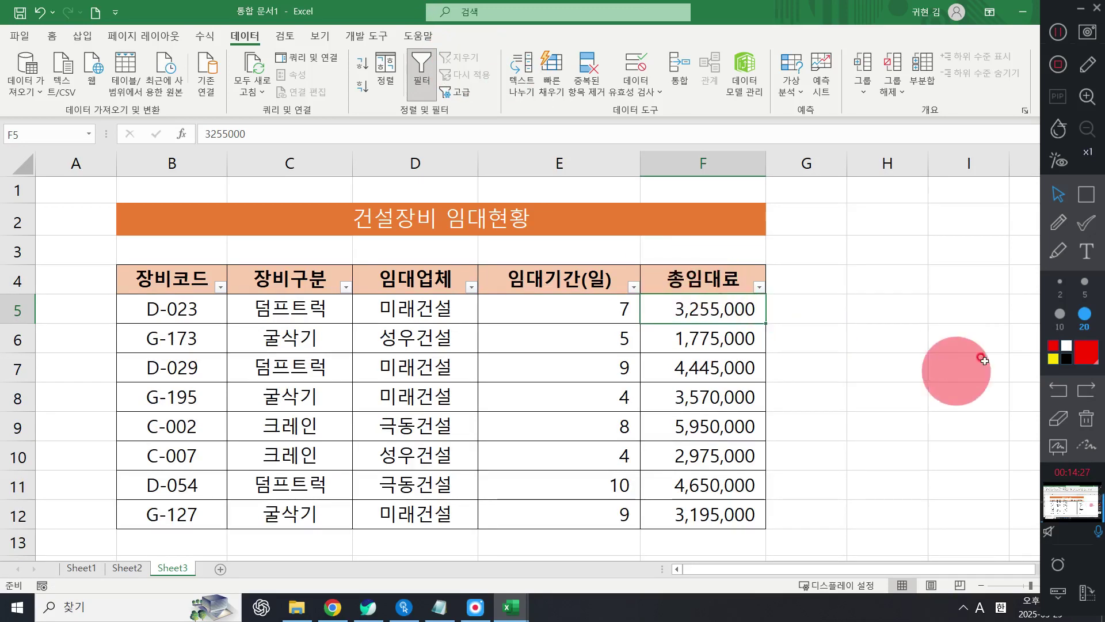
Place a red on-screen text note reading "총임대료 450만원 이상인것만 볼거야" beside the 총임대료 column, and return to the pointer.
click(1058, 222)
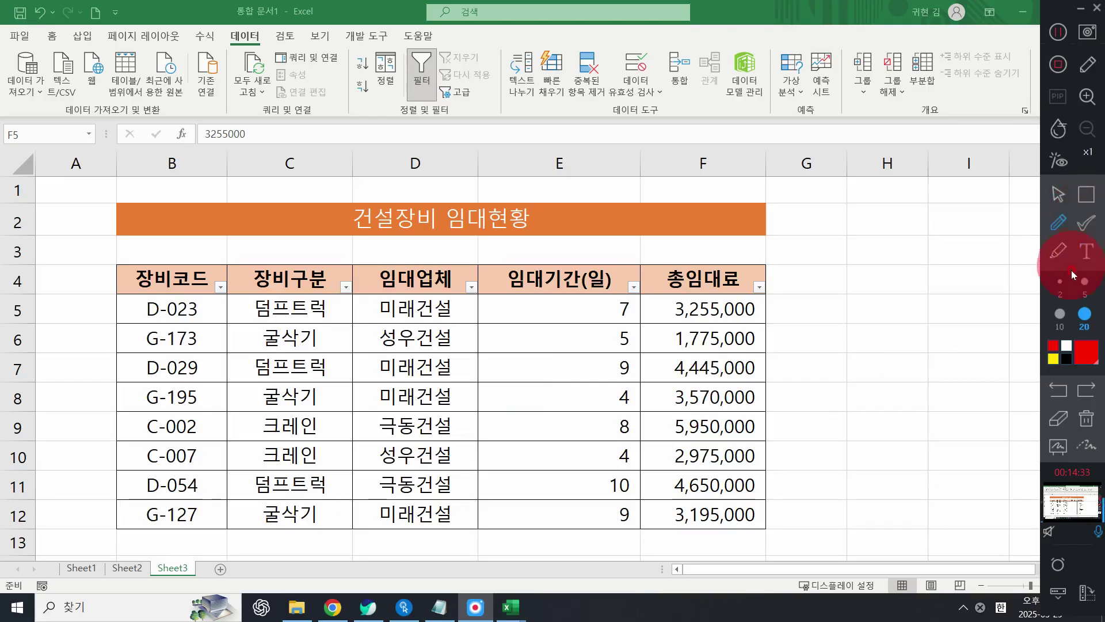
click(1086, 251)
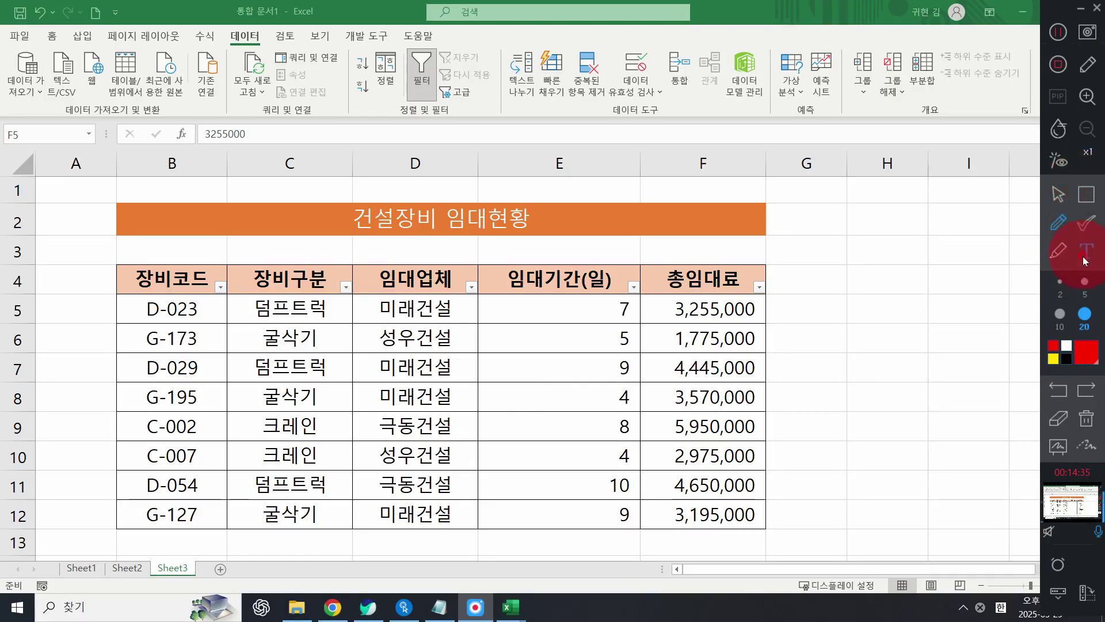
click(834, 285)
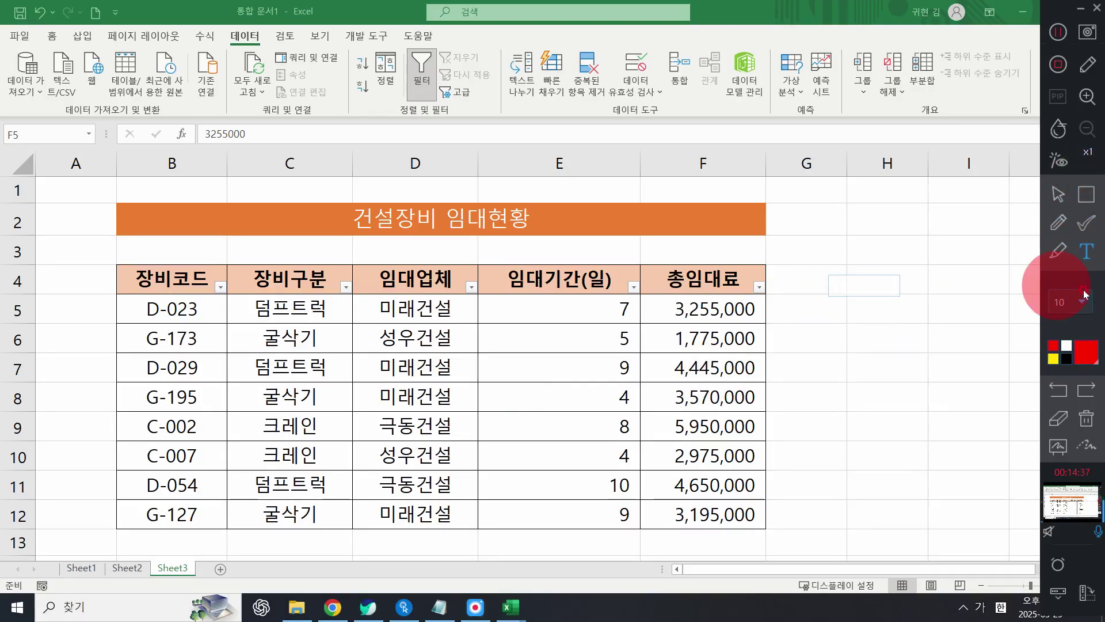
text(총임ㄹ대료)
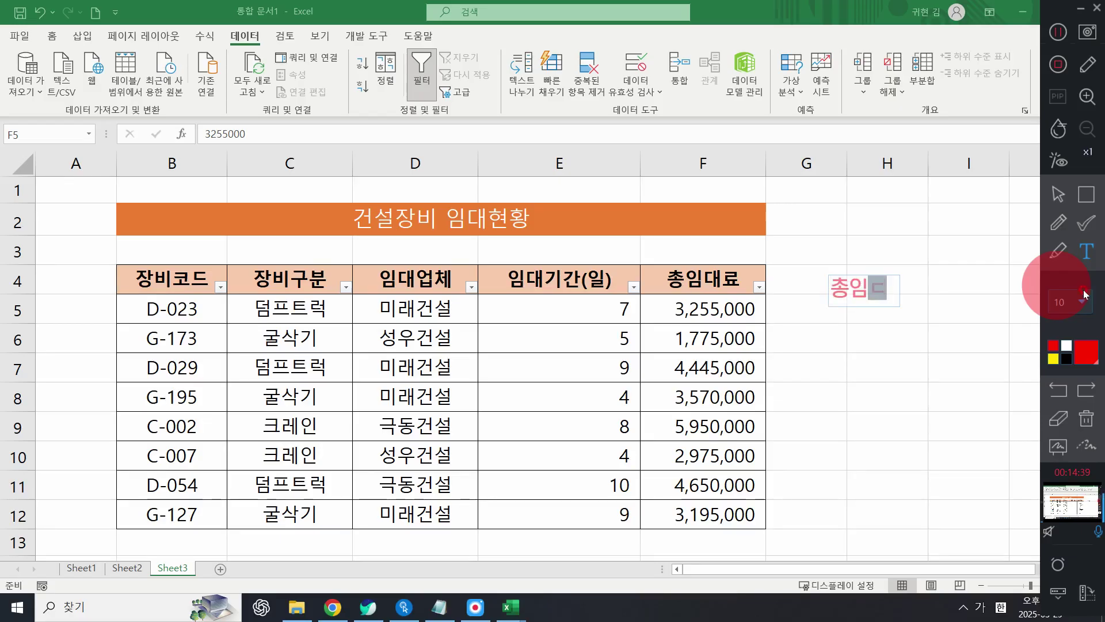
key(Return)
text(45ㅔ)
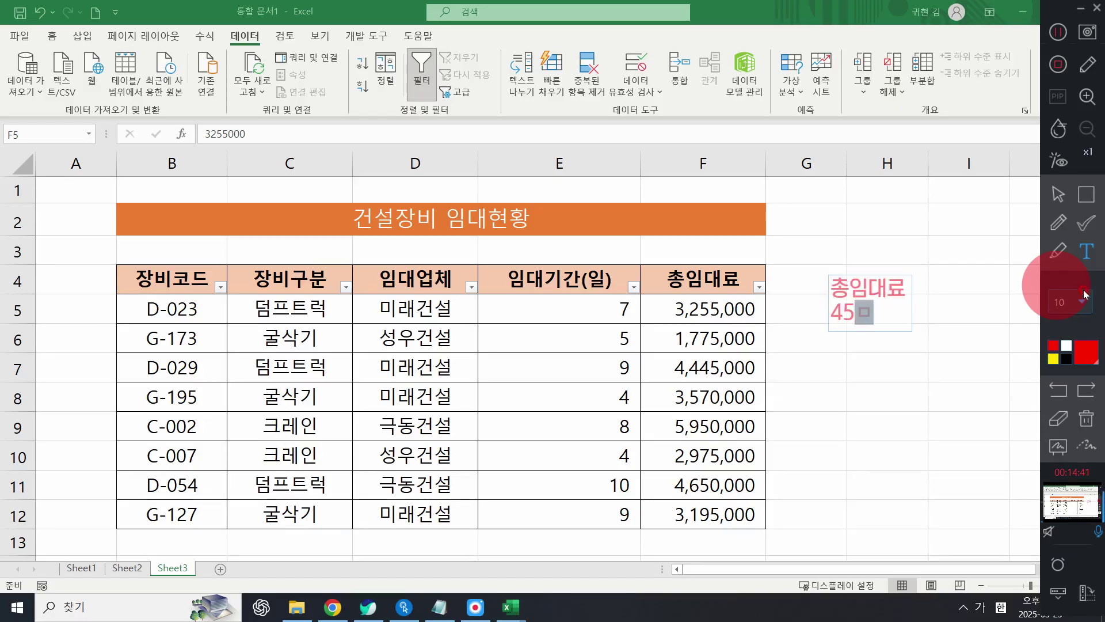
key(BackSpace)
text(0마)
text(ㄴ원 이상인ㅂ)
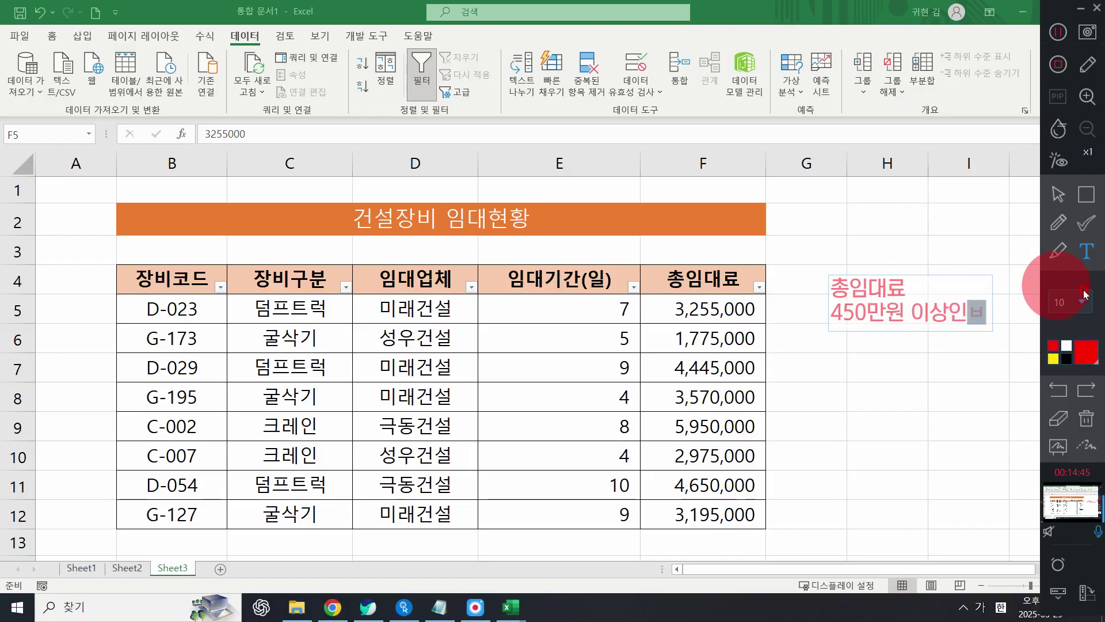
text(거)
key(BackSpace)
text(ㅓㅅ만 볼기ㅓ야)
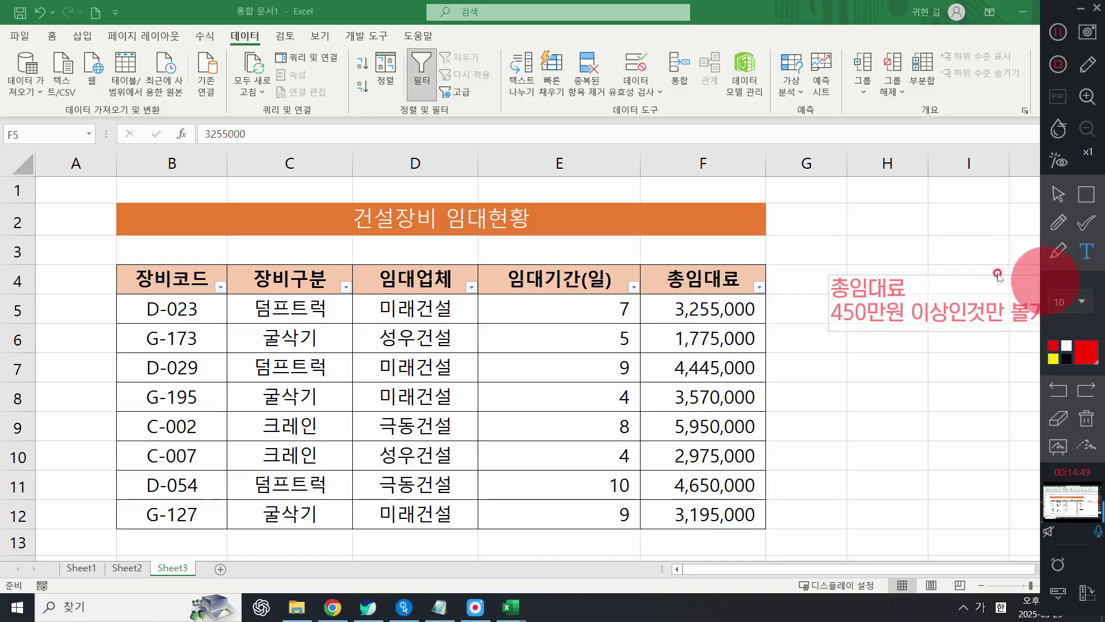
drag(977, 287, 920, 304)
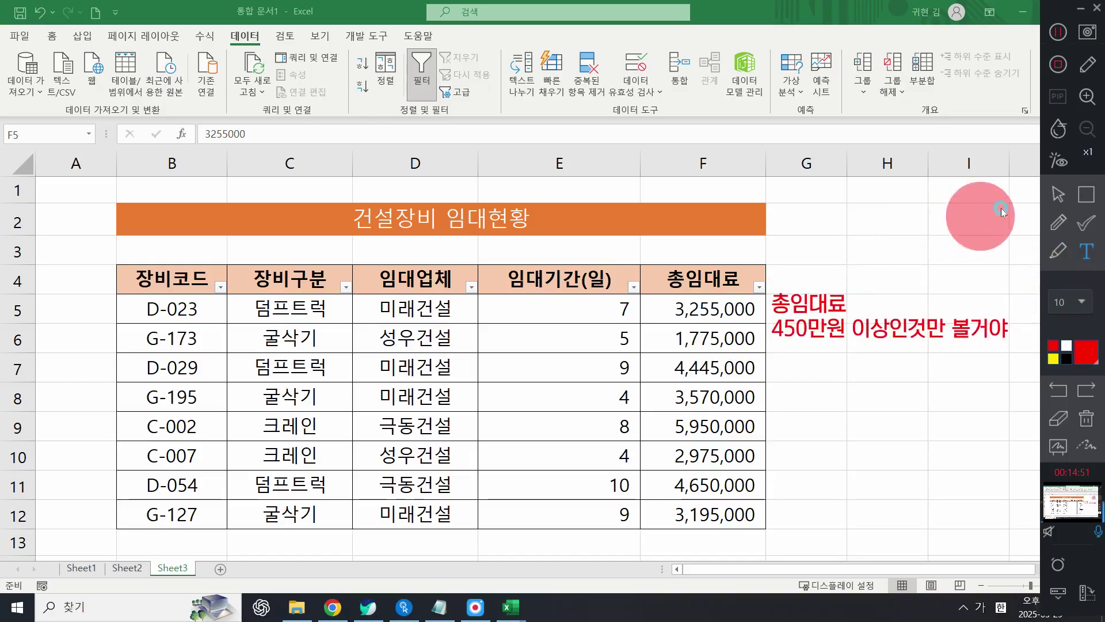
click(1058, 194)
Filter the 총임대료 column to values greater than or equal to 4500000, and erase the red on-screen note.
click(731, 277)
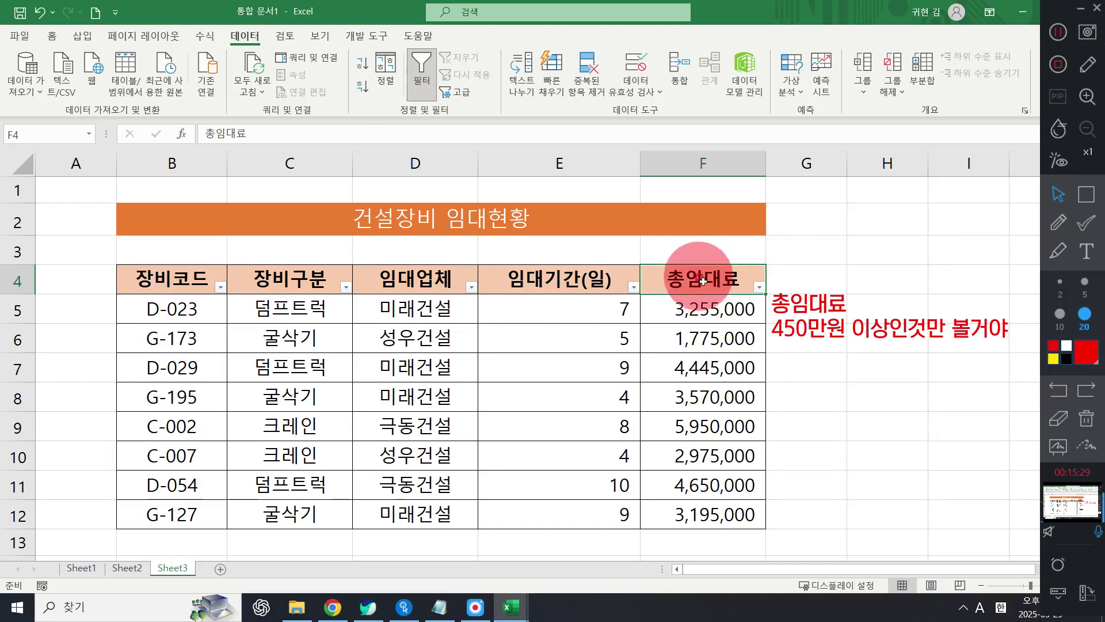
click(757, 285)
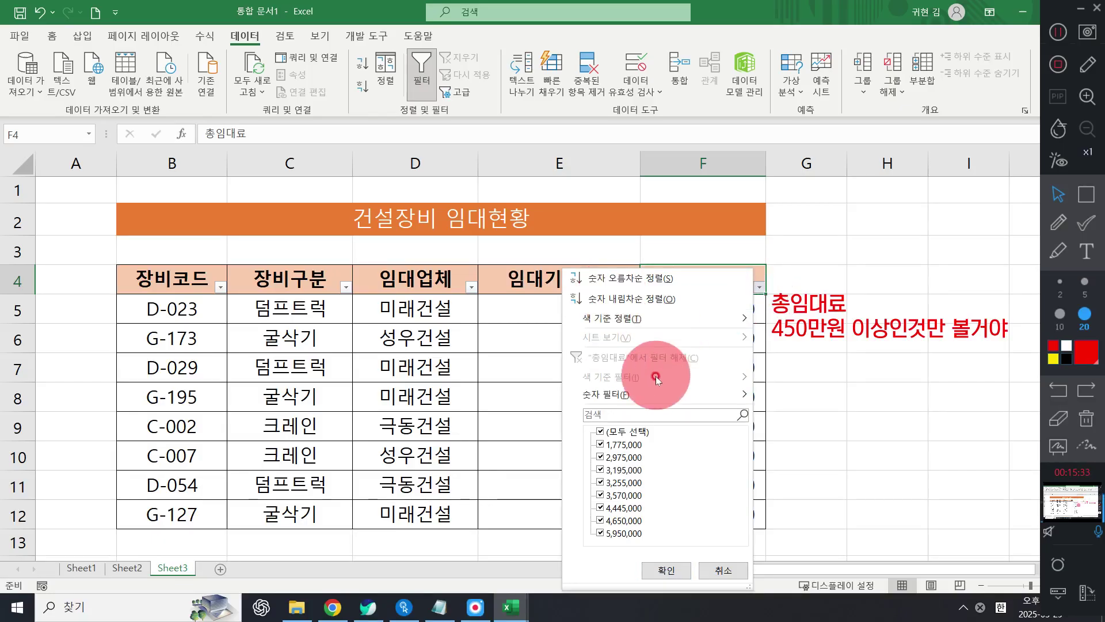
mouse_move(636, 395)
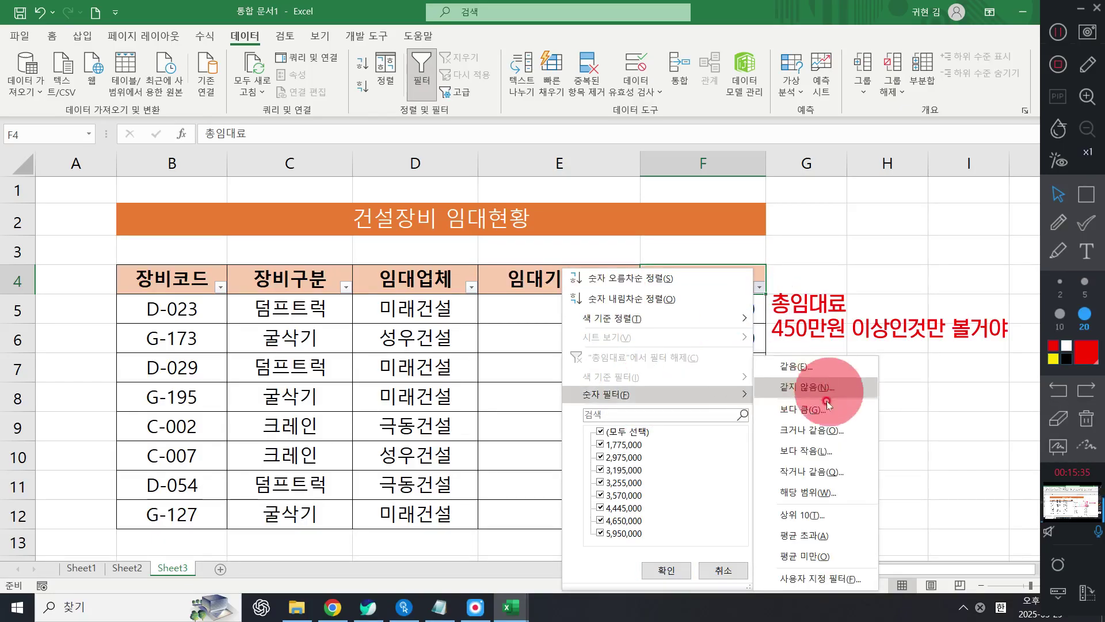
click(833, 432)
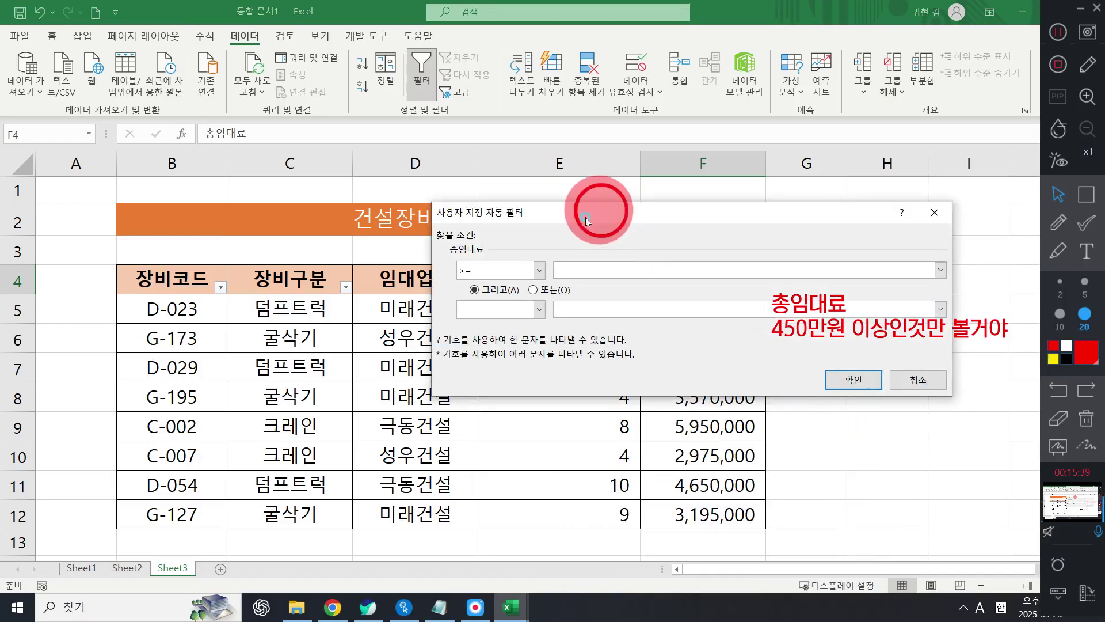
drag(604, 213, 547, 246)
click(540, 299)
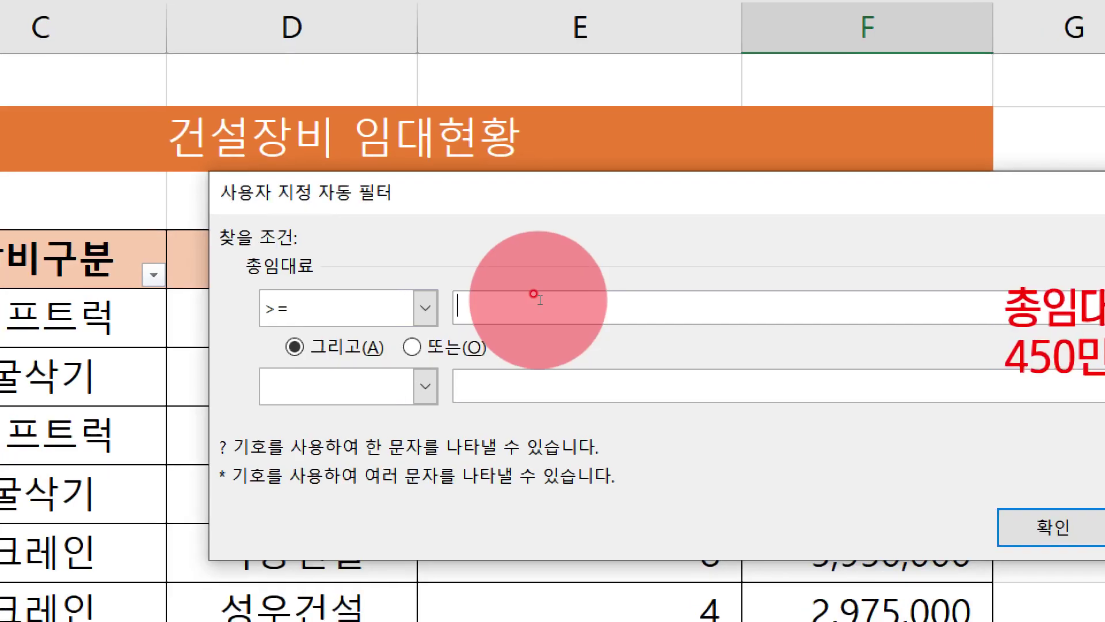
text(4500000)
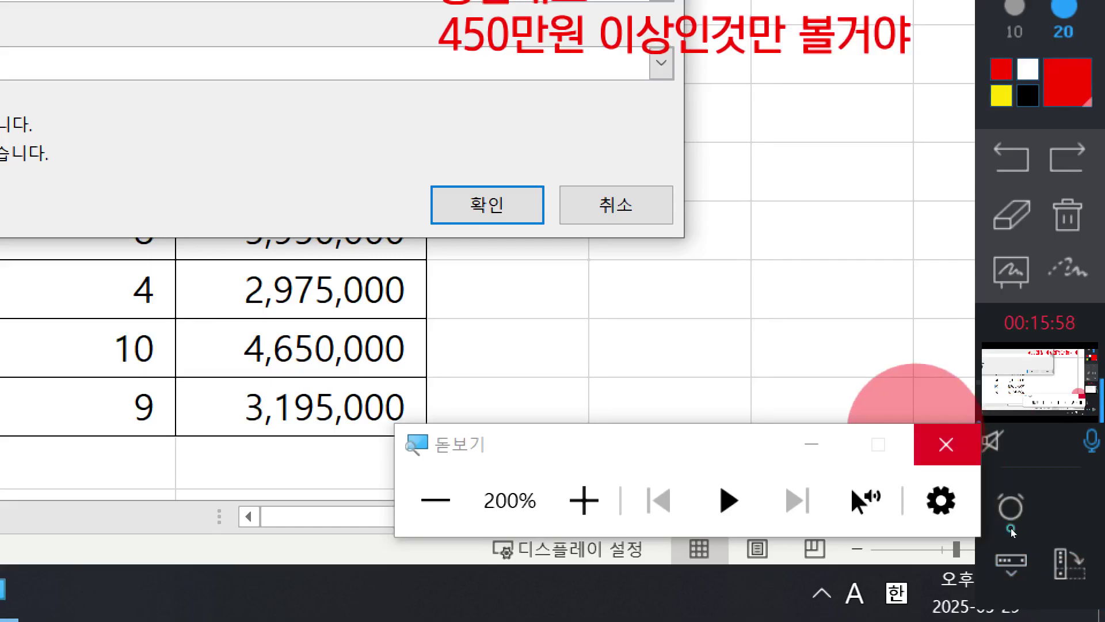
click(945, 442)
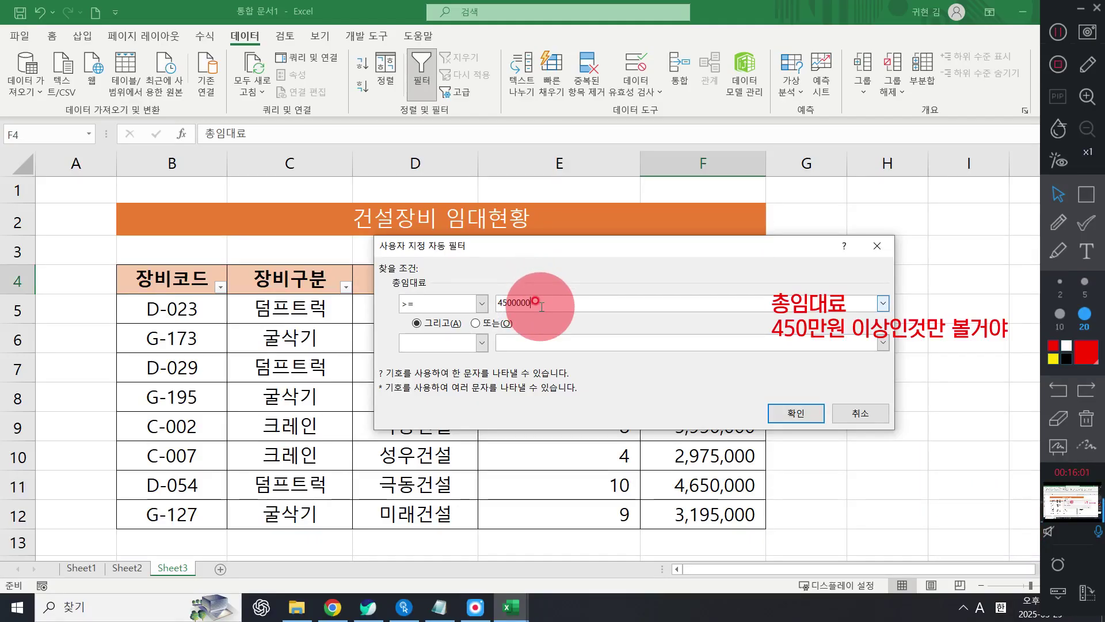
click(1086, 419)
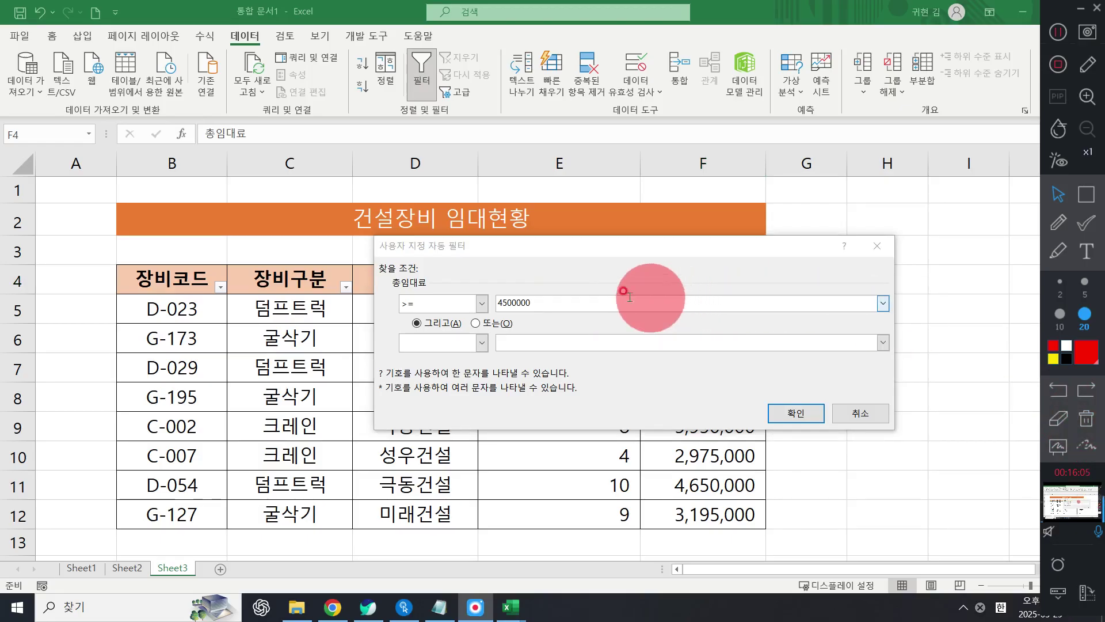
click(807, 409)
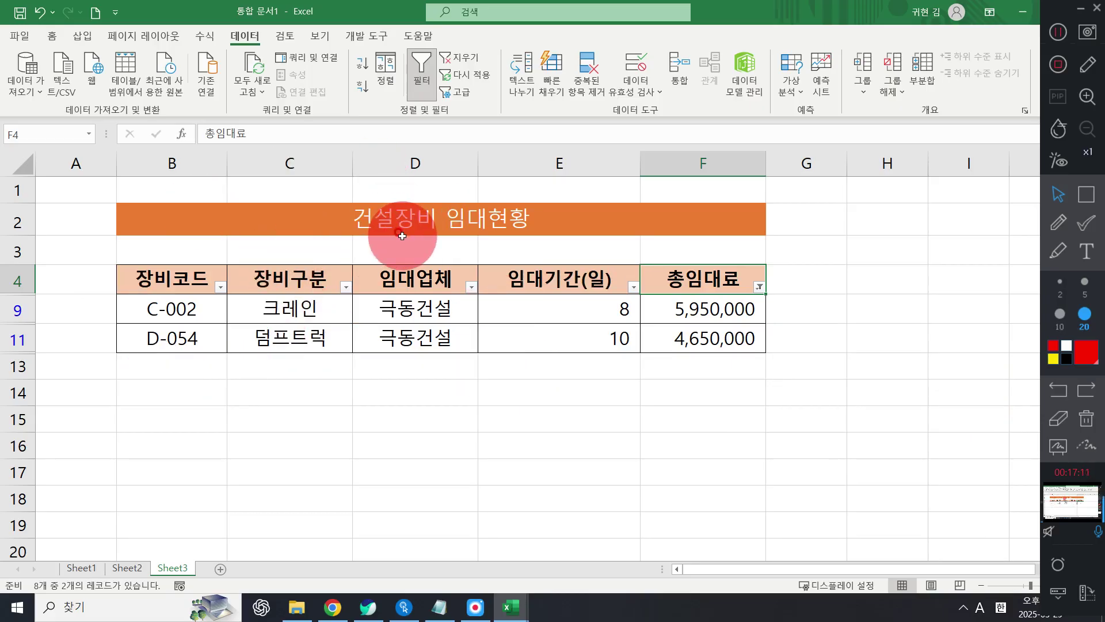
Copy the 건설장비 임대현황 title together with the filtered table, from B2 to F11.
drag(412, 219, 413, 340)
click(421, 419)
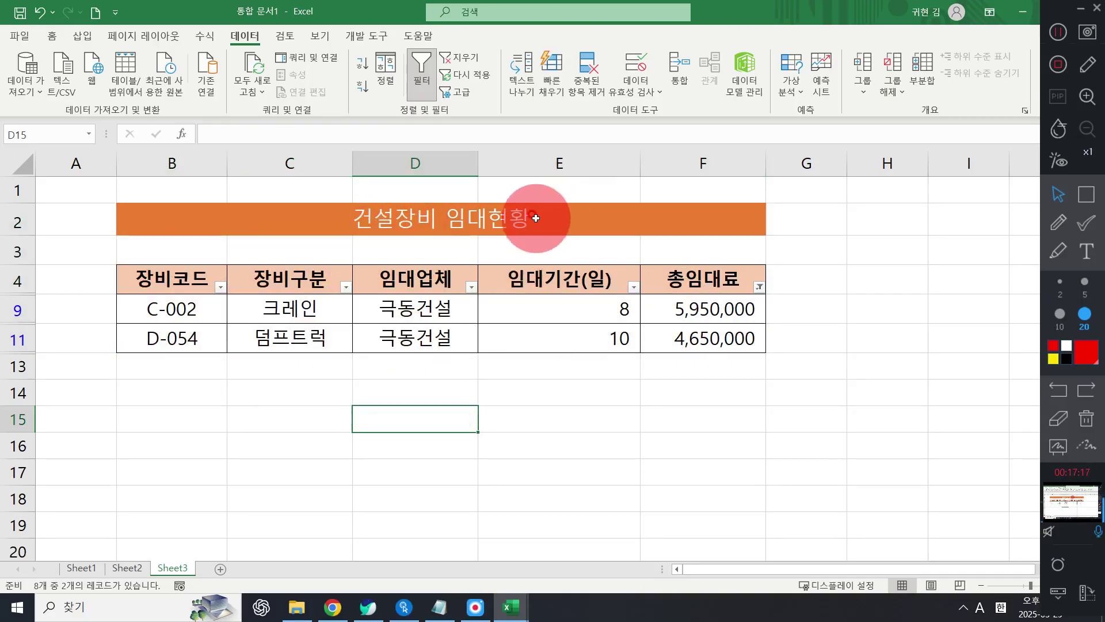
drag(536, 218, 547, 323)
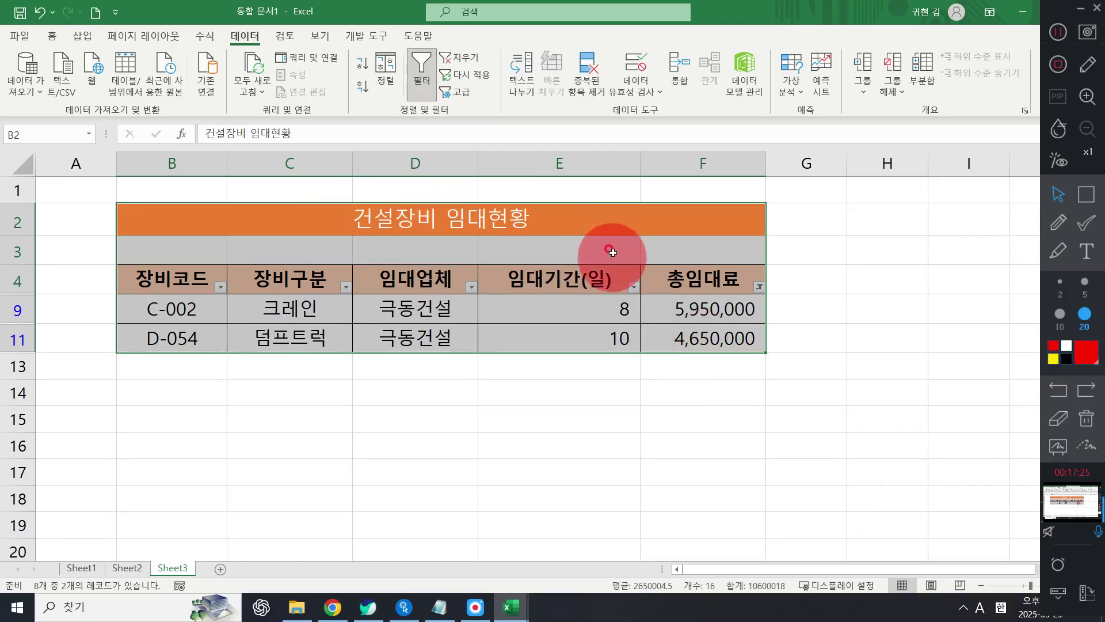
drag(624, 217, 655, 340)
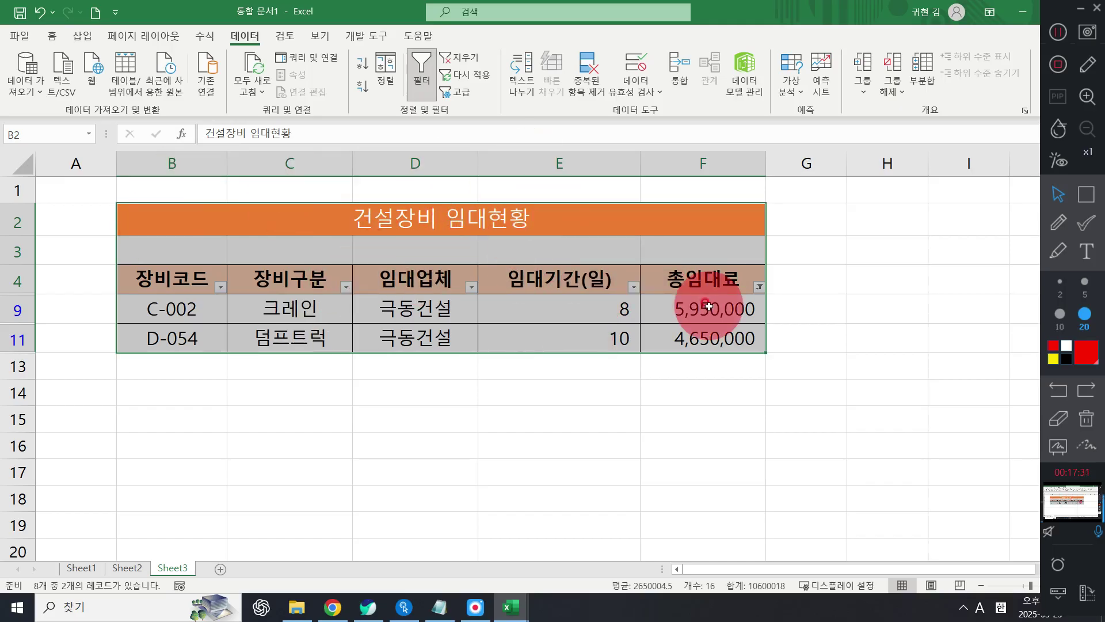
key(ctrl+c)
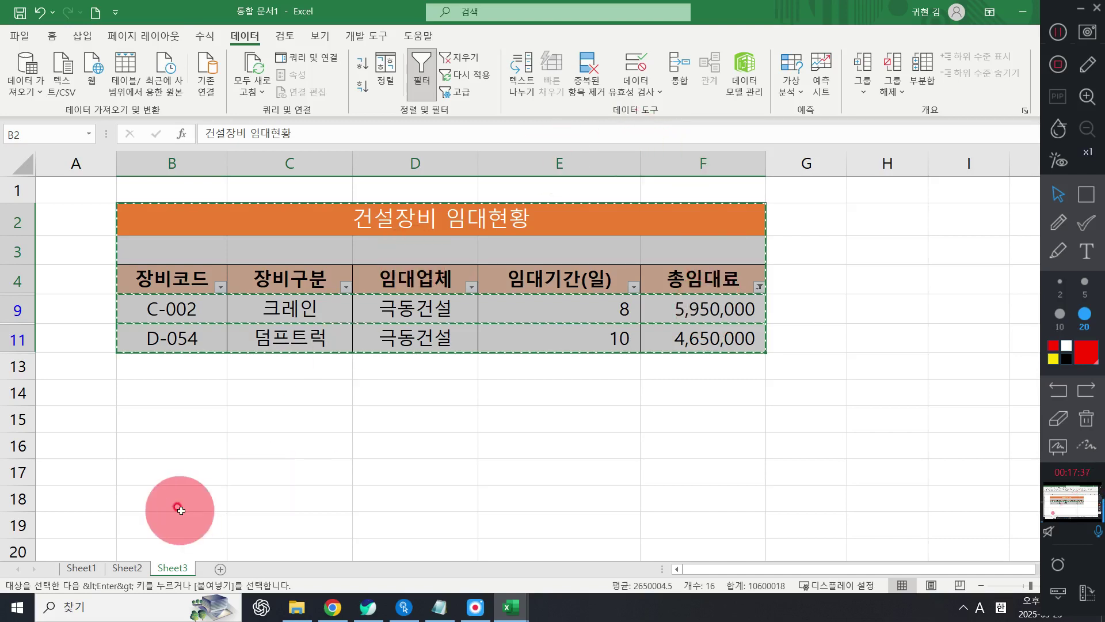
Add a new worksheet and paste the copied 건설장비 임대현황 title and filtered table at B2.
click(220, 570)
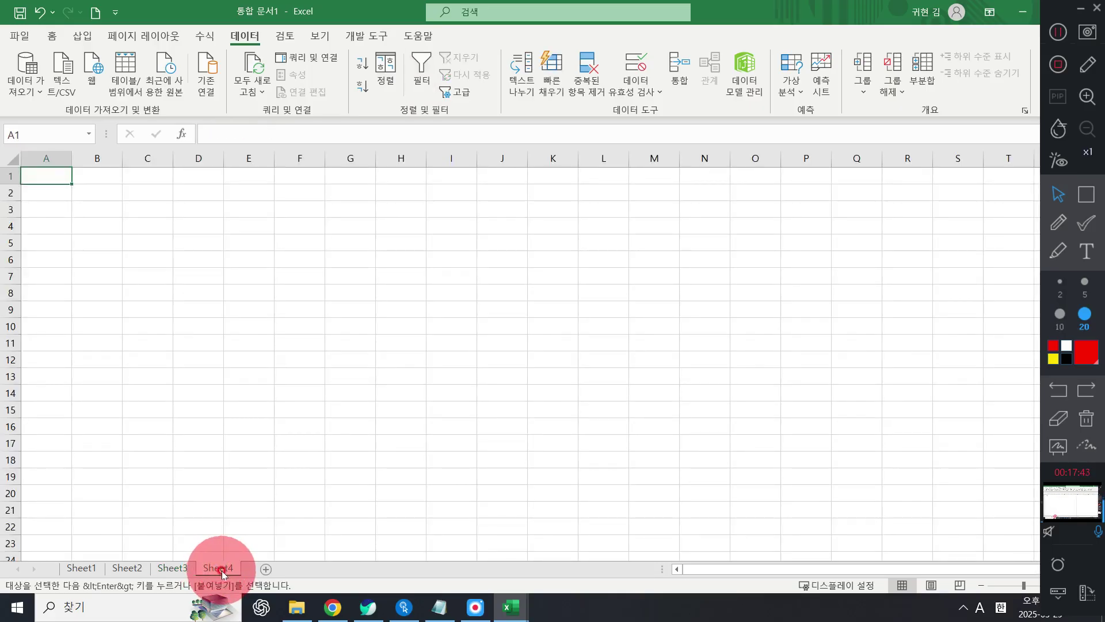
click(88, 188)
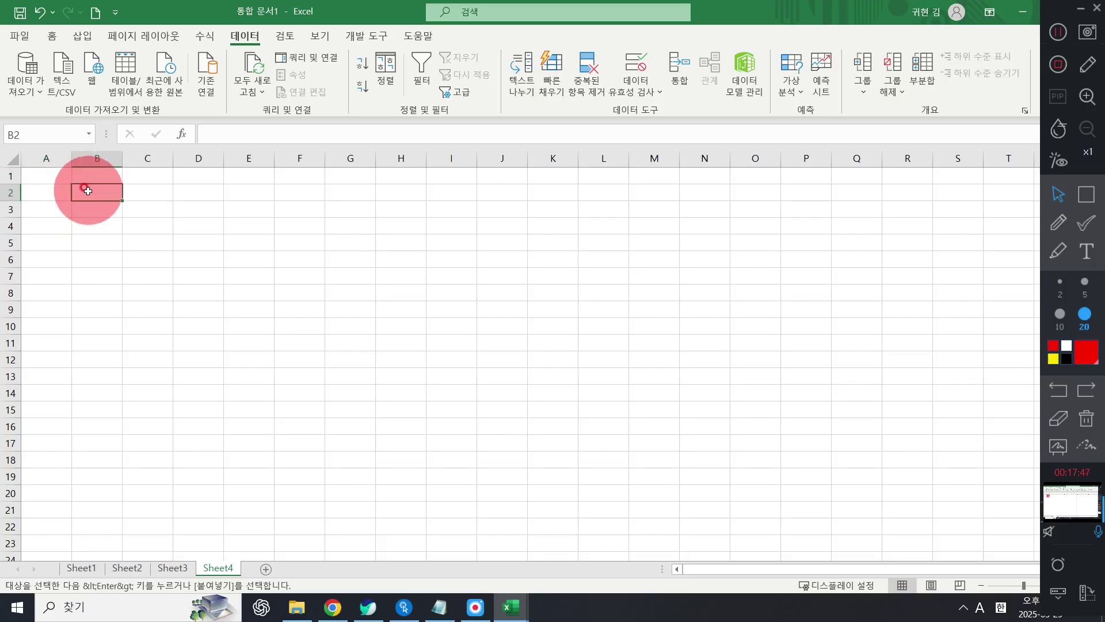
key(ctrl+v)
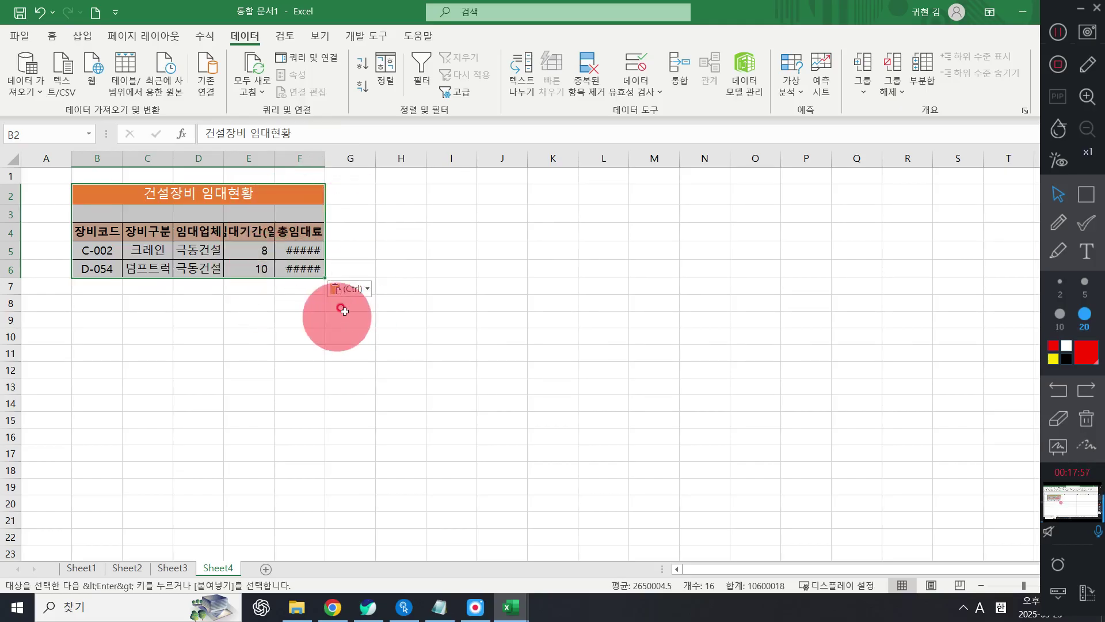
Try the paste option that keeps the source column widths, and undo it.
click(353, 290)
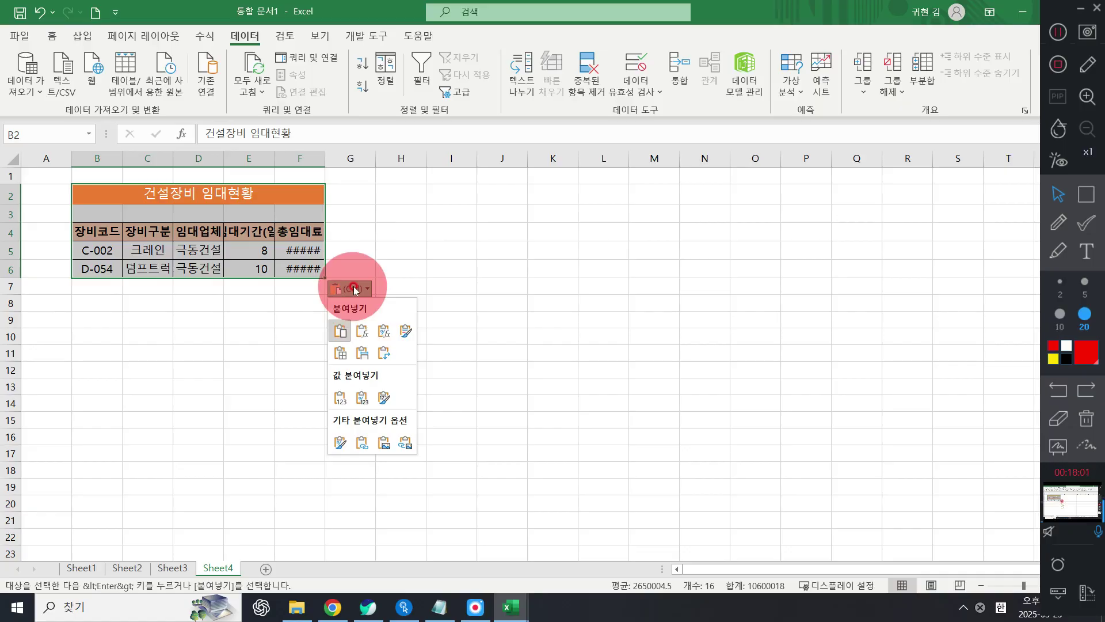
click(362, 353)
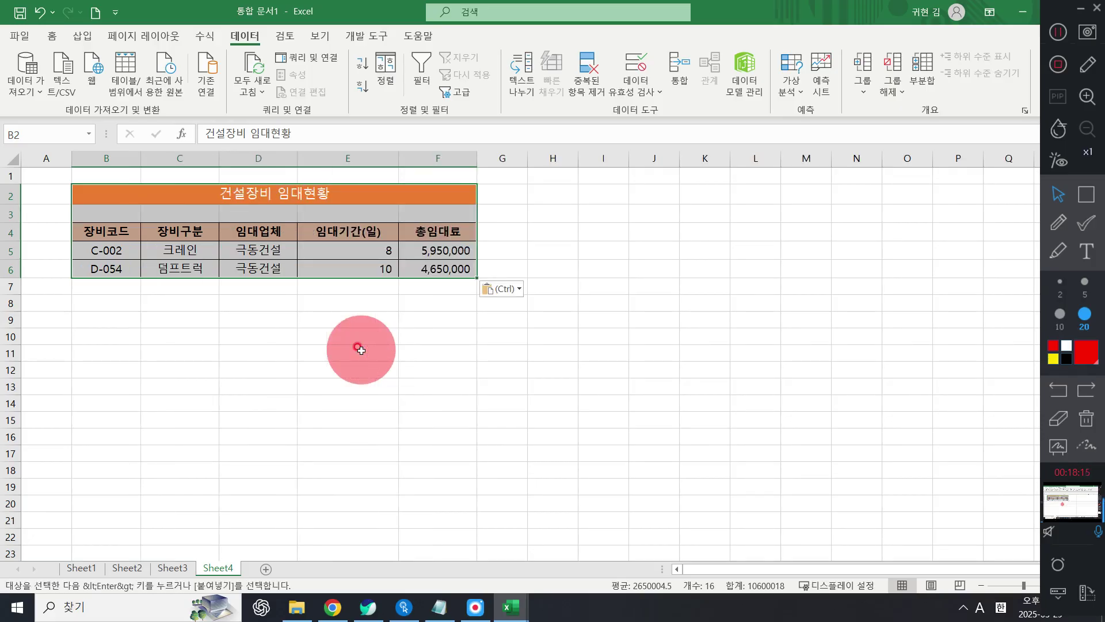
key(Escape)
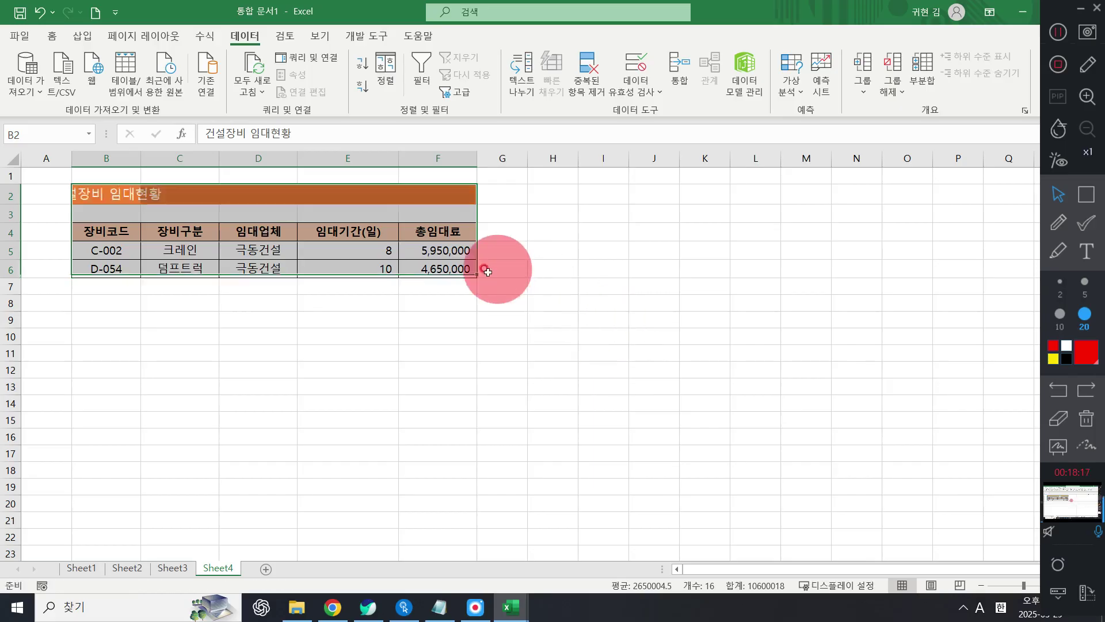
key(ctrl+z)
Paste the copied table at B2 of Sheet4 again, keeping the source column widths.
click(82, 190)
key(ctrl+v)
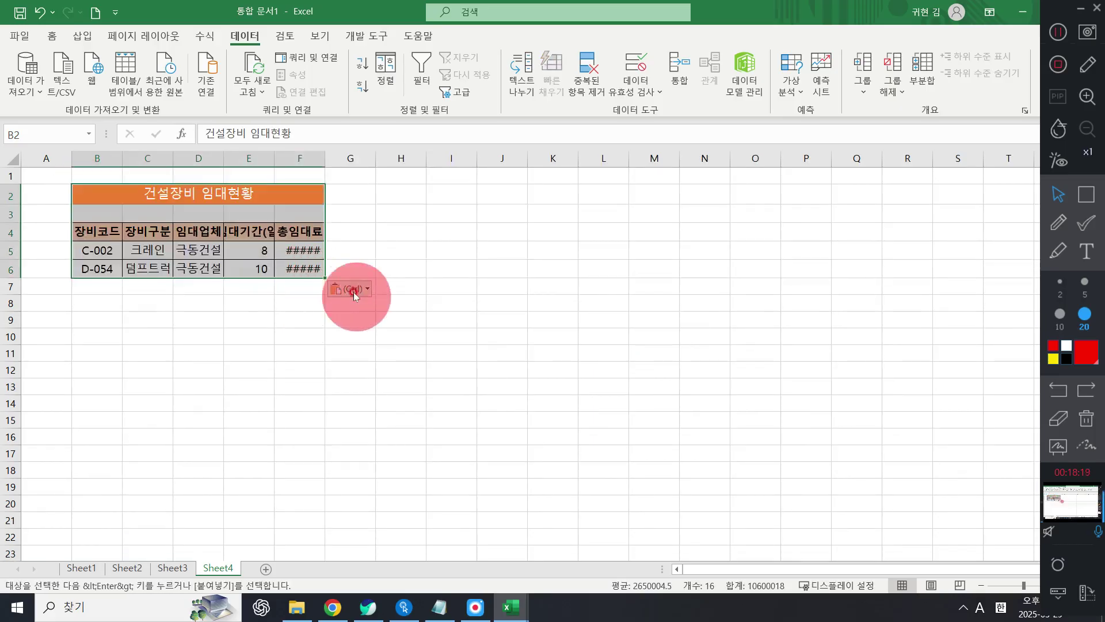
click(353, 289)
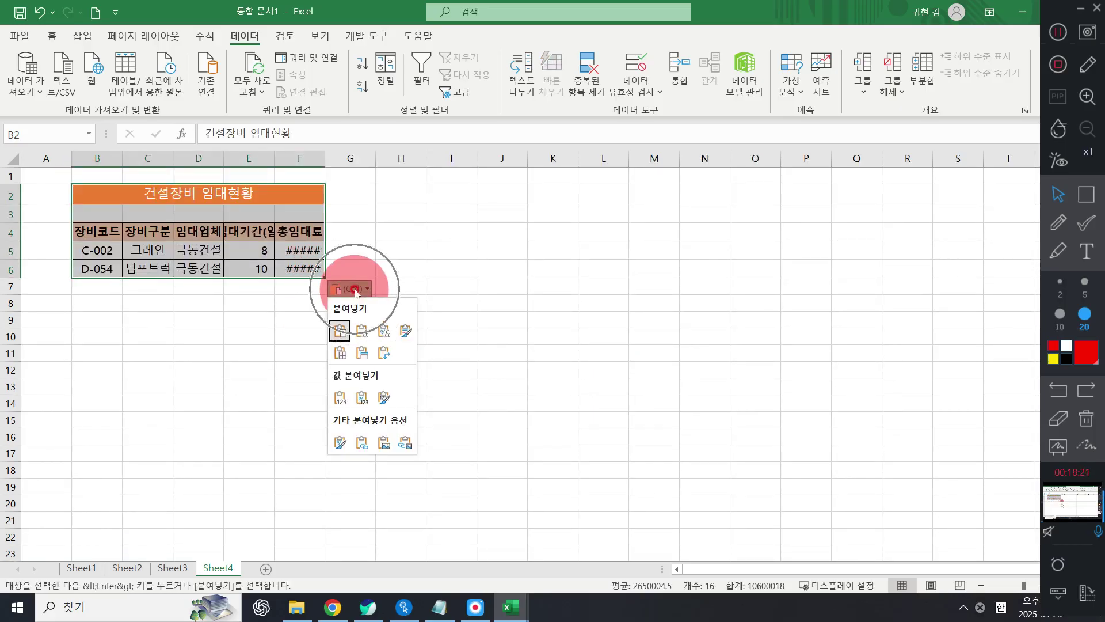
click(354, 290)
click(352, 289)
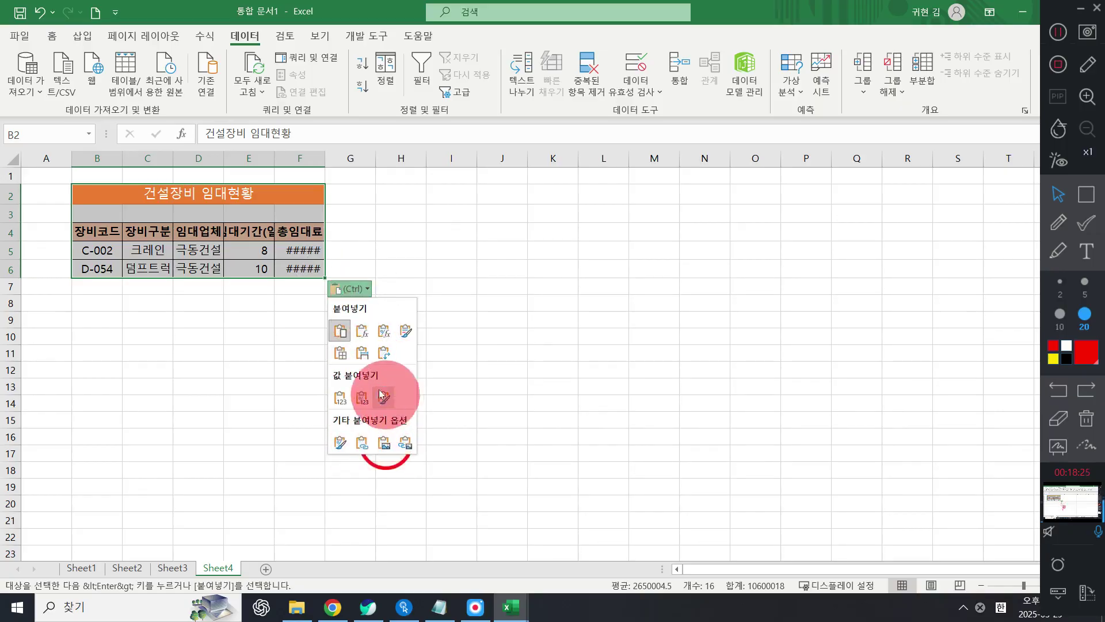
click(362, 352)
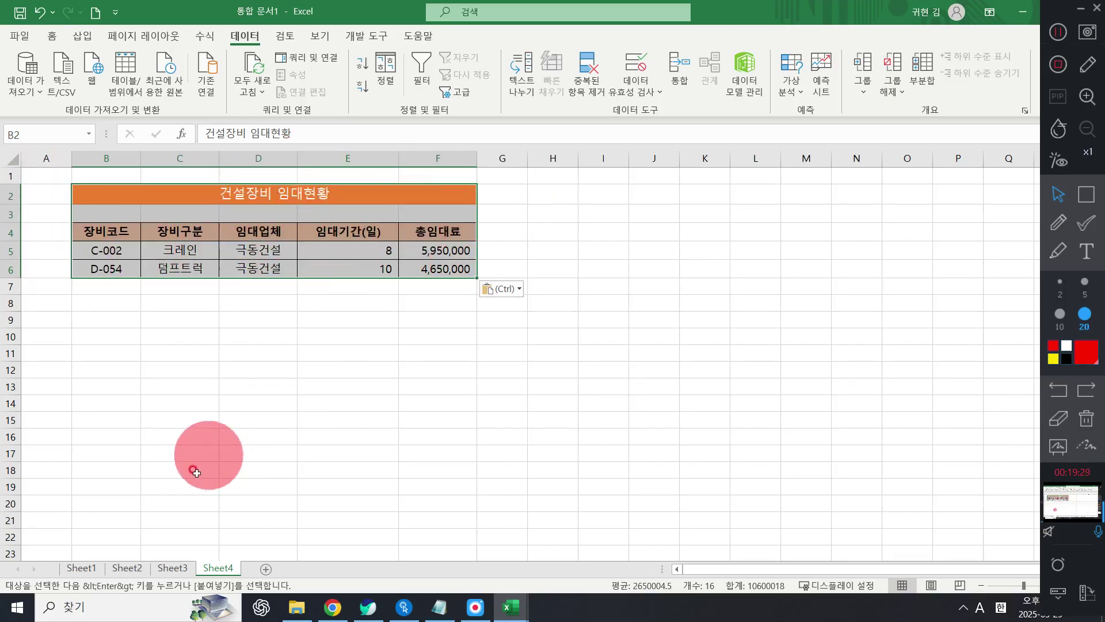
Clear all filters from the 건설장비 임대현황 table on Sheet3, checking the pasted copy on Sheet4.
click(175, 570)
click(454, 59)
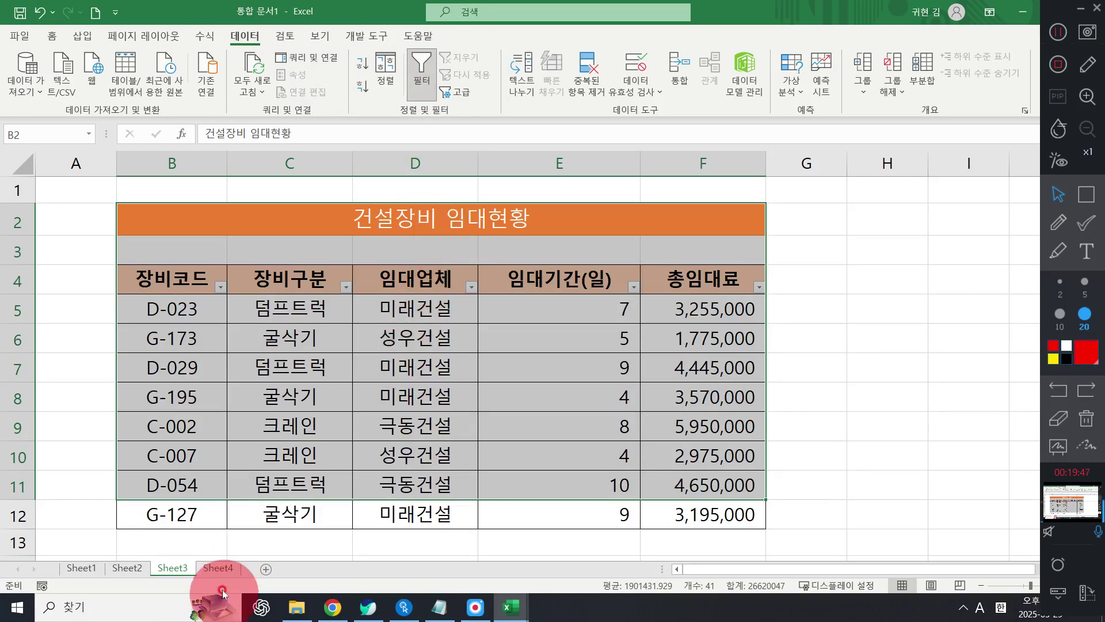
click(221, 569)
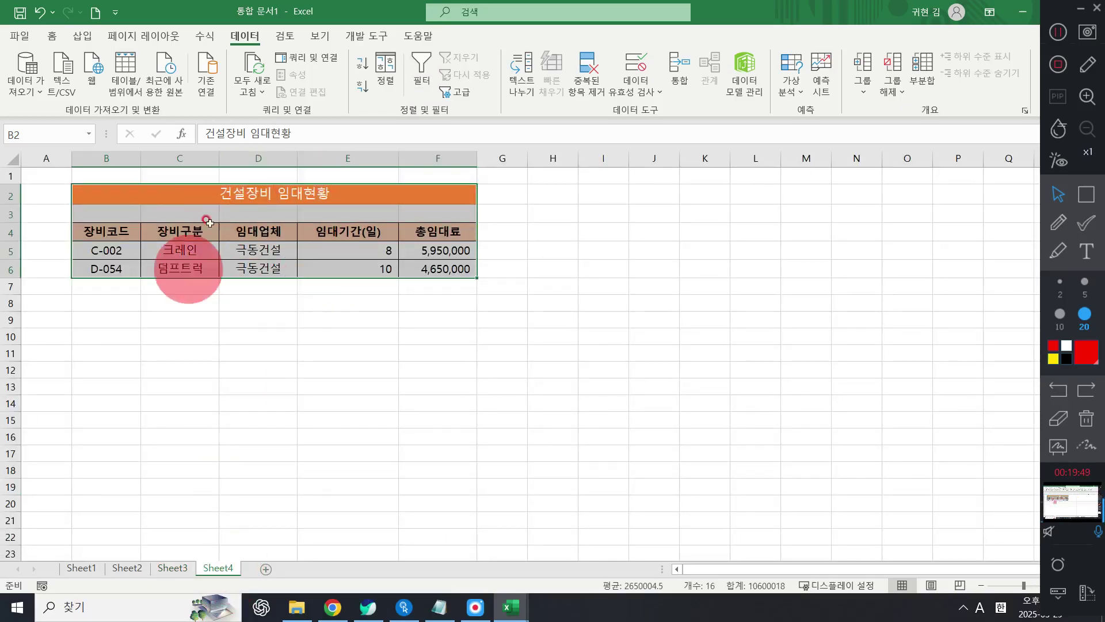
click(173, 568)
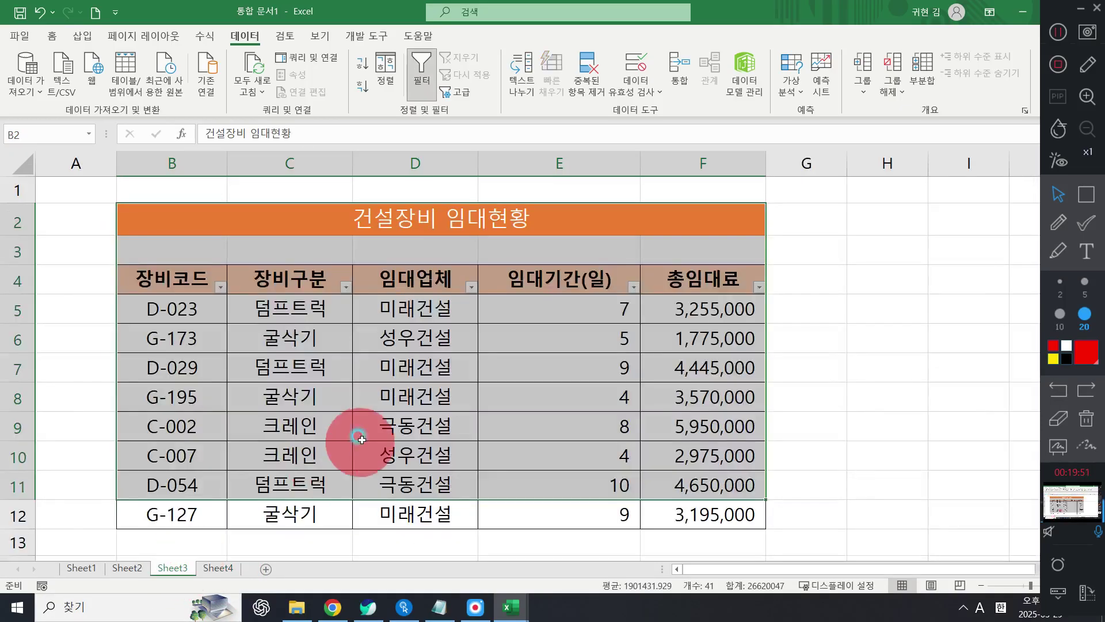
click(452, 360)
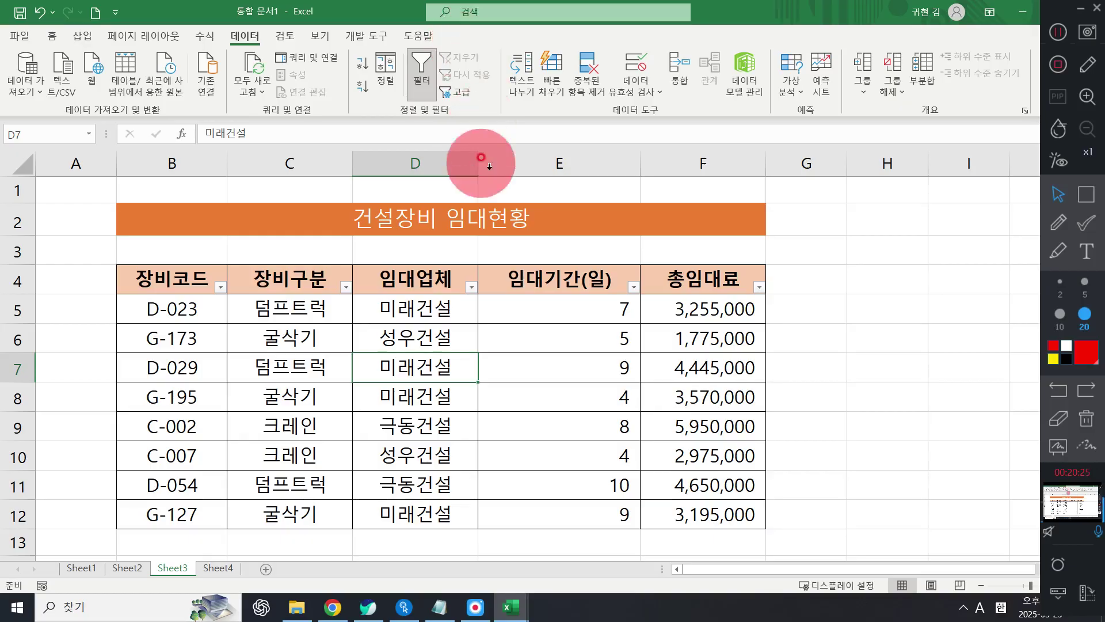
click(410, 437)
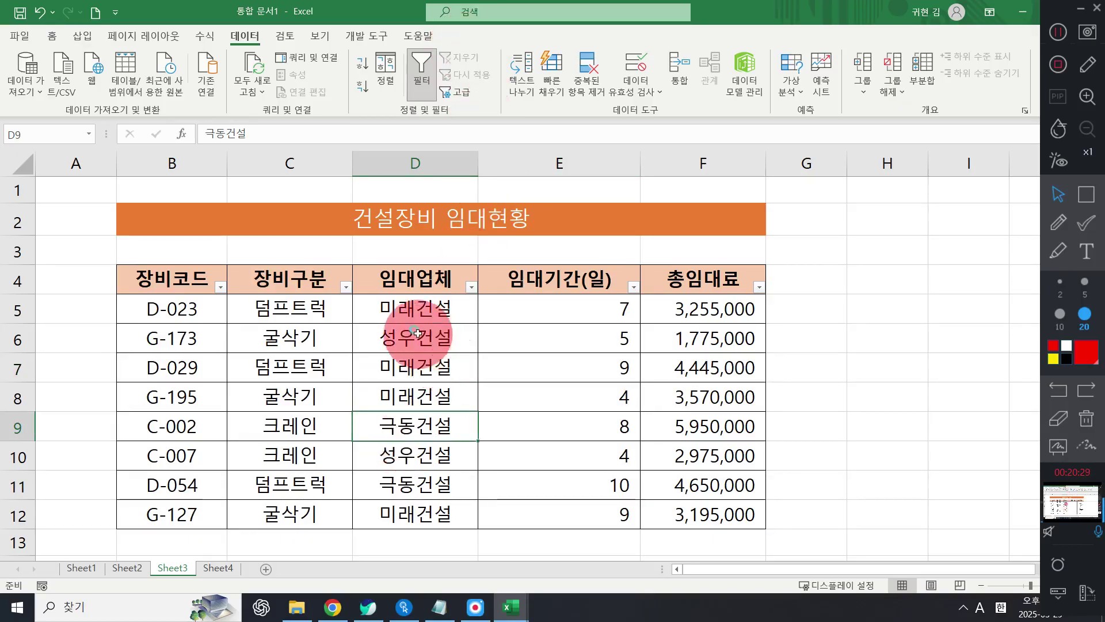
click(397, 340)
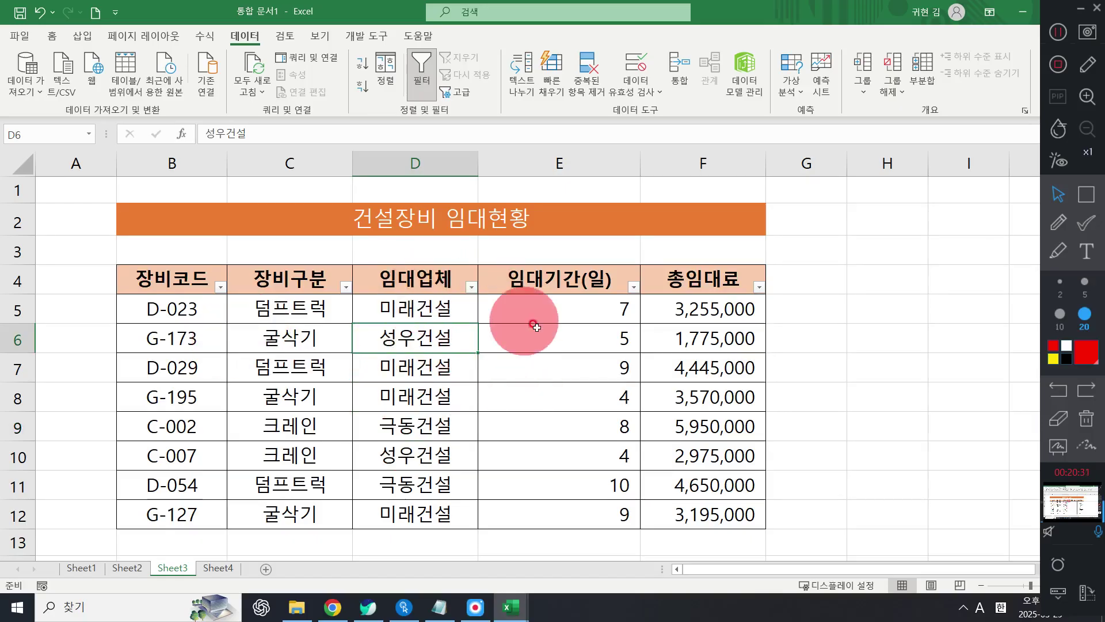
click(521, 338)
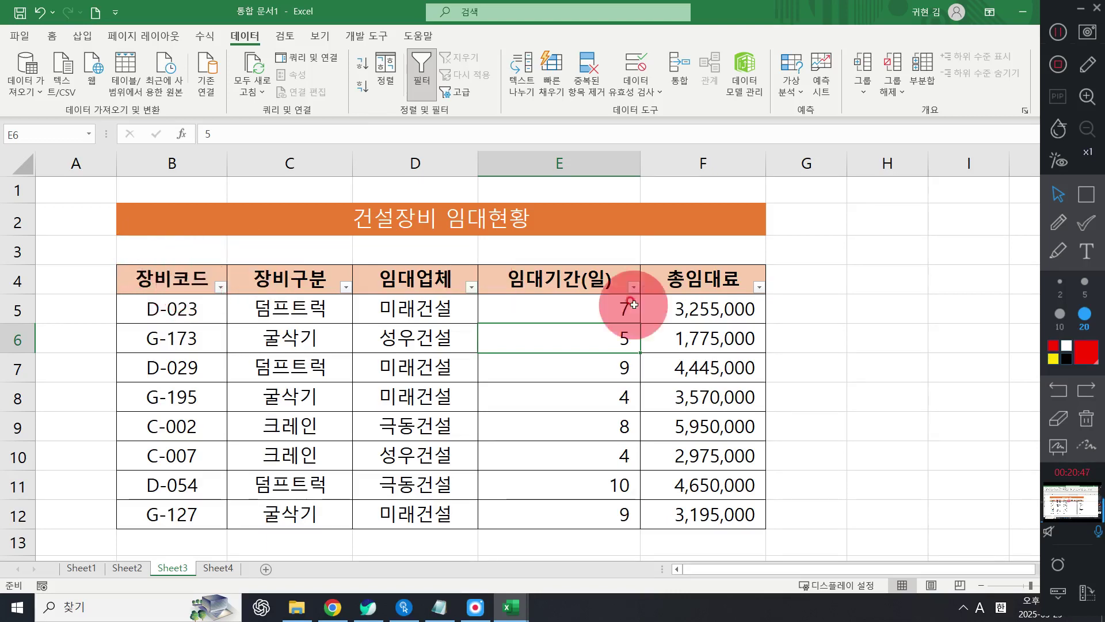
Place a red size-40 on-screen text note reading "장비코드가 D로 시작하면 임대기간 7일이상" beside the 총임대료 column.
click(1086, 251)
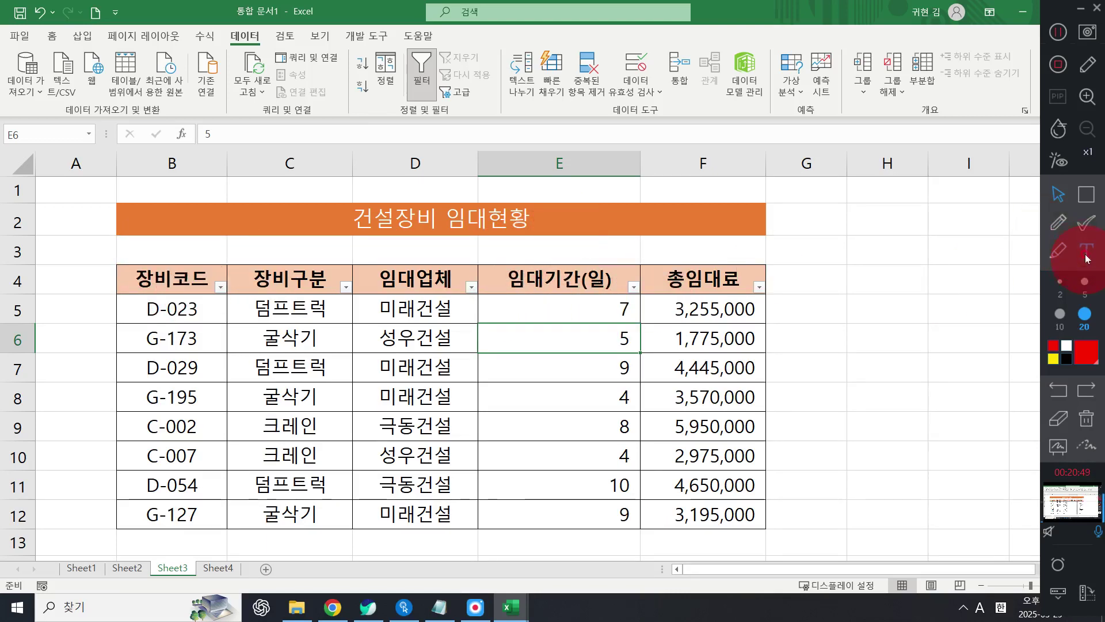
click(1070, 302)
click(1075, 422)
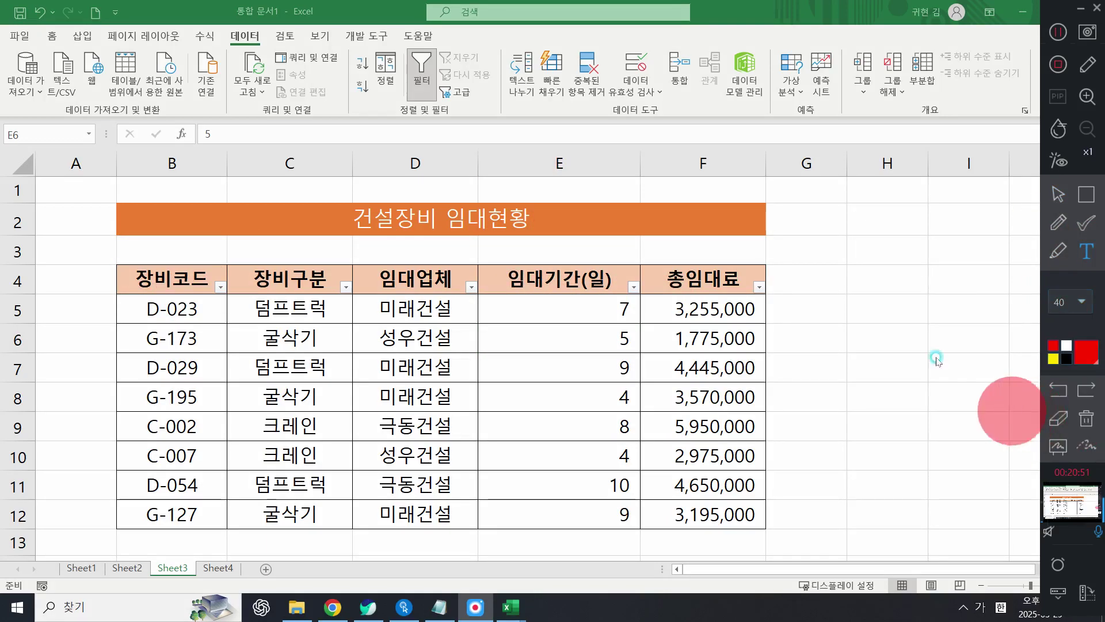
click(783, 260)
text(장)
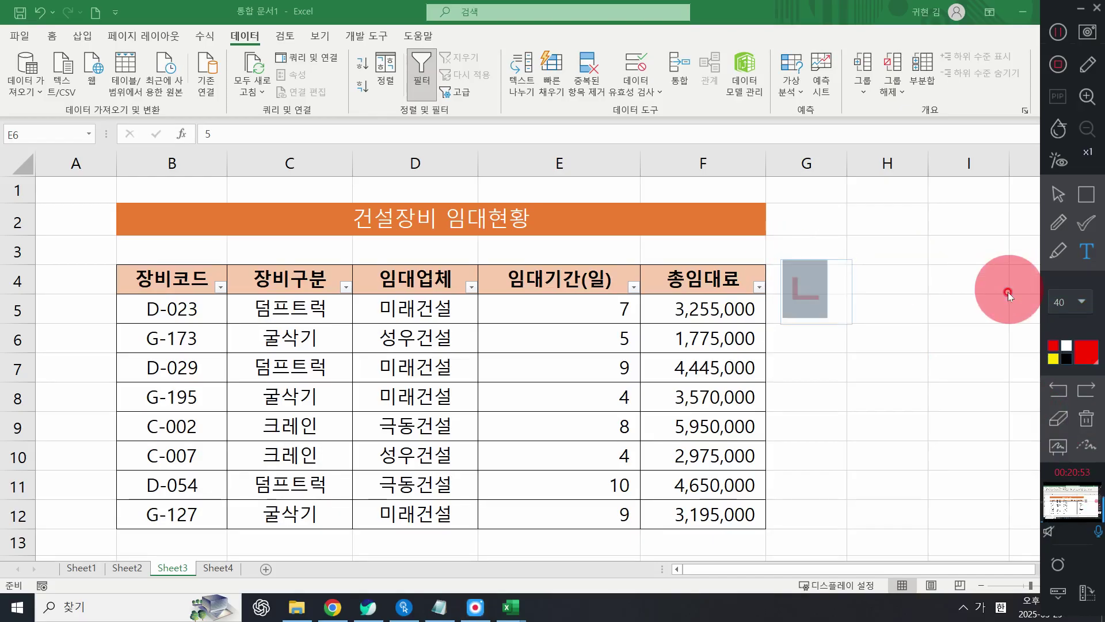
text(비)
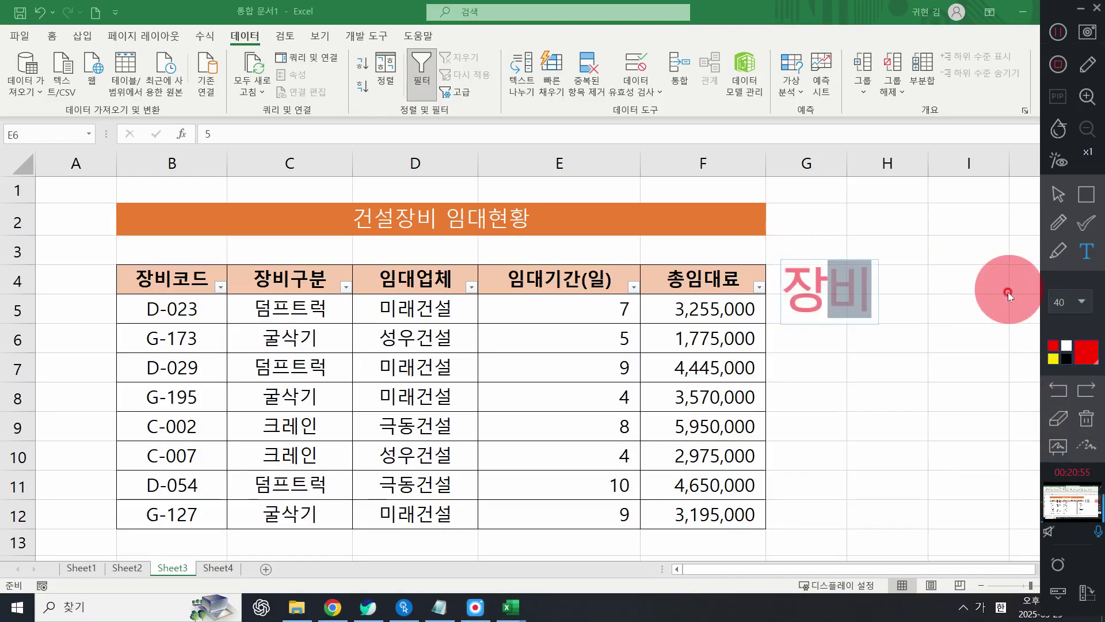
text(코드가d)
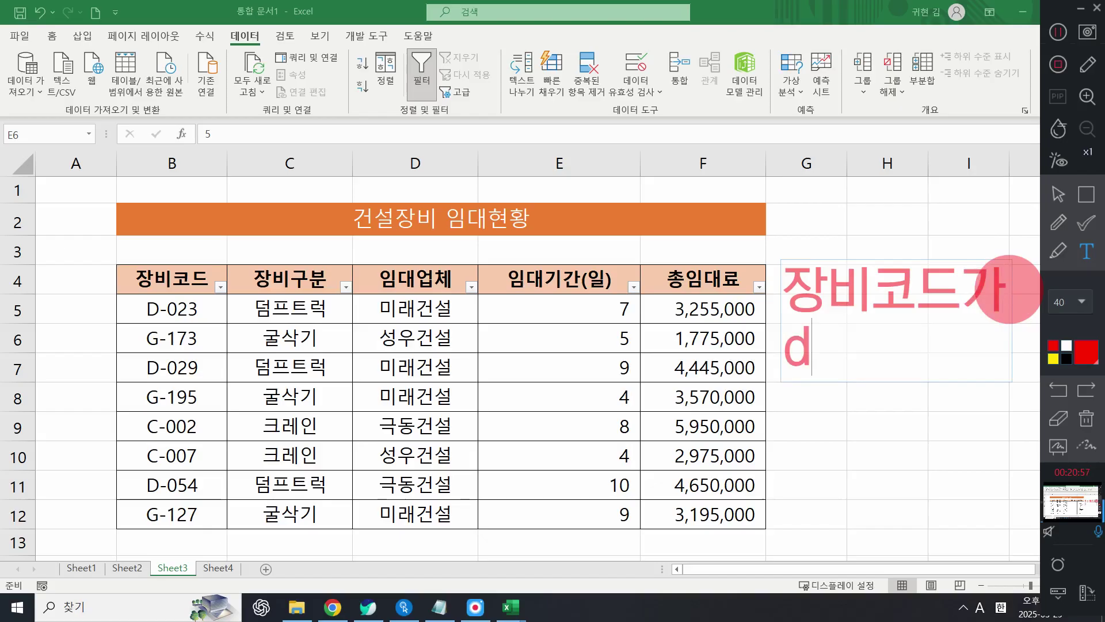
key(BackSpace)
text(D로 ㅅ시작하면)
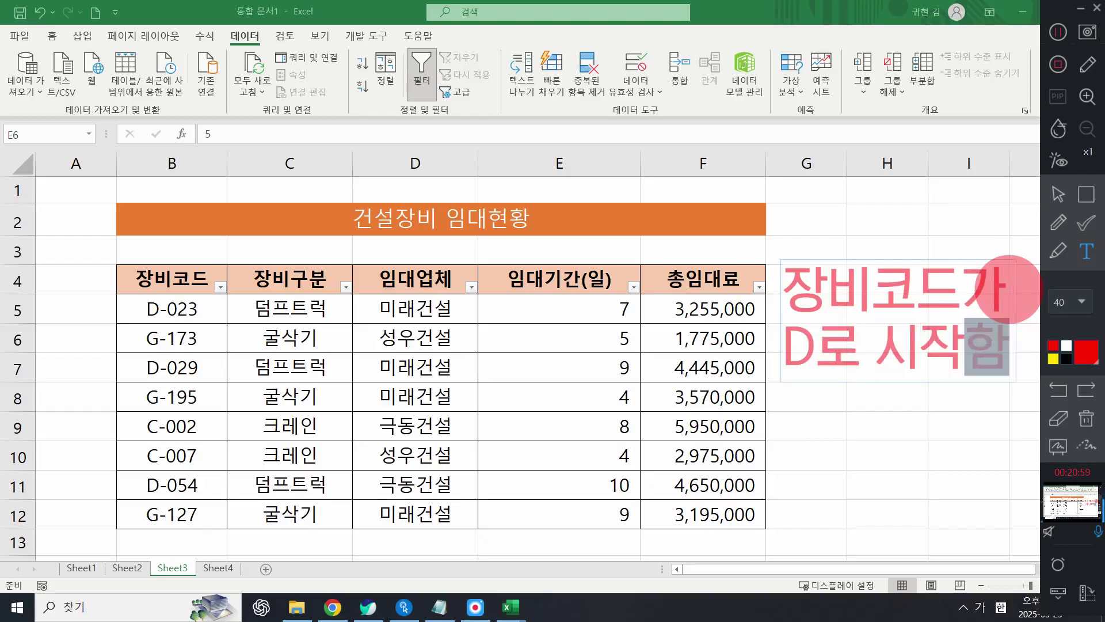
key(Return)
text(임대기간)
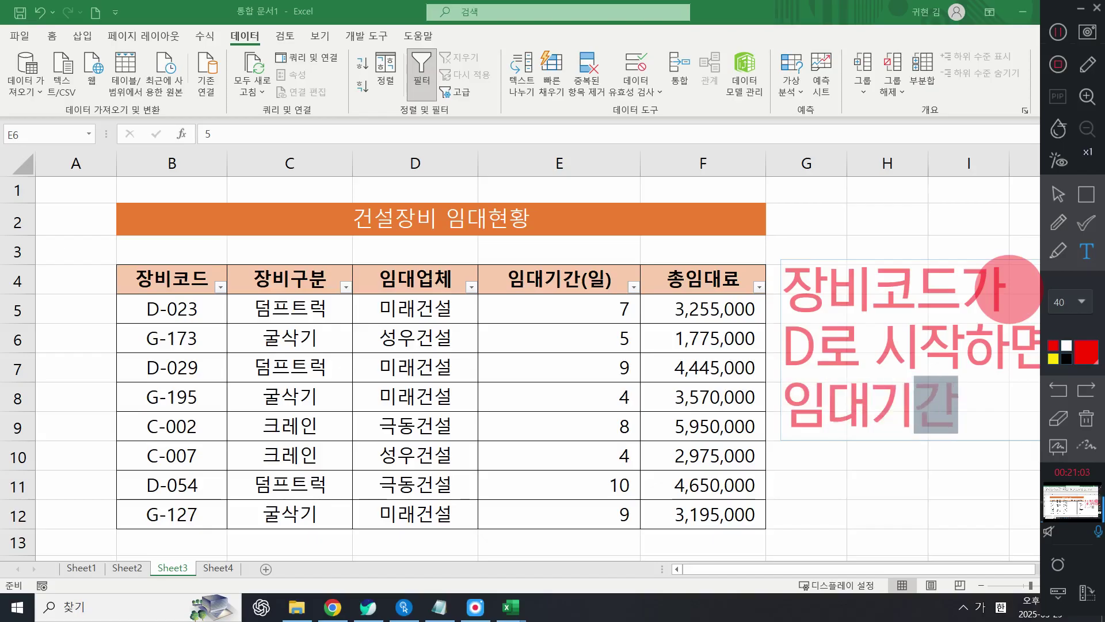
key(Return)
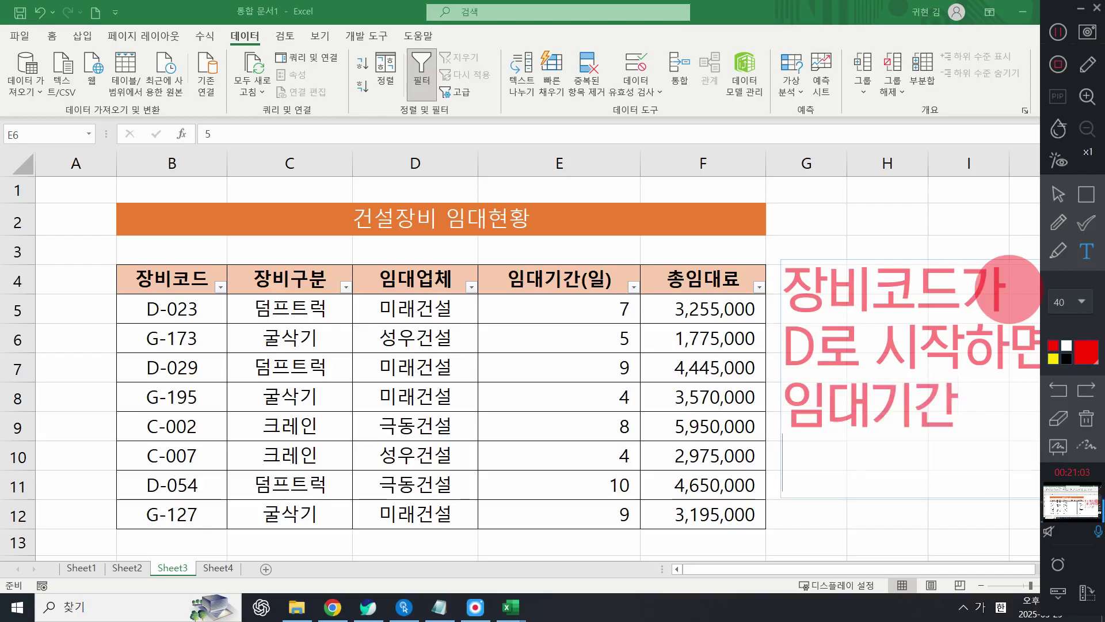
text(7일이상)
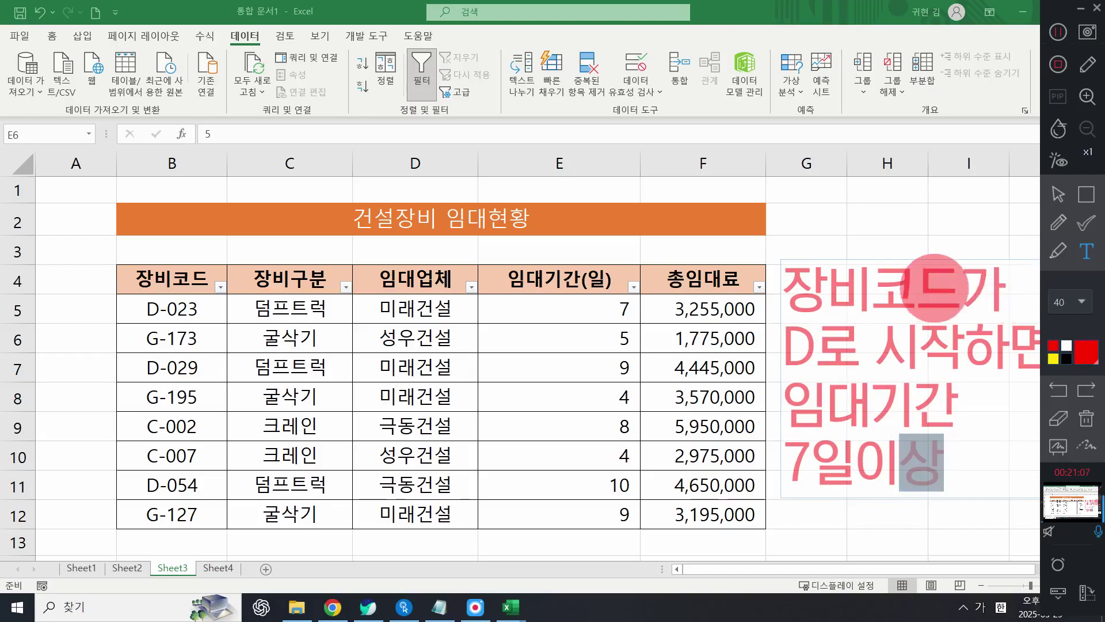
Stamp red check marks beside the note's "D로 시작하면" and "7일이상" lines, and return to the pointer.
click(1082, 233)
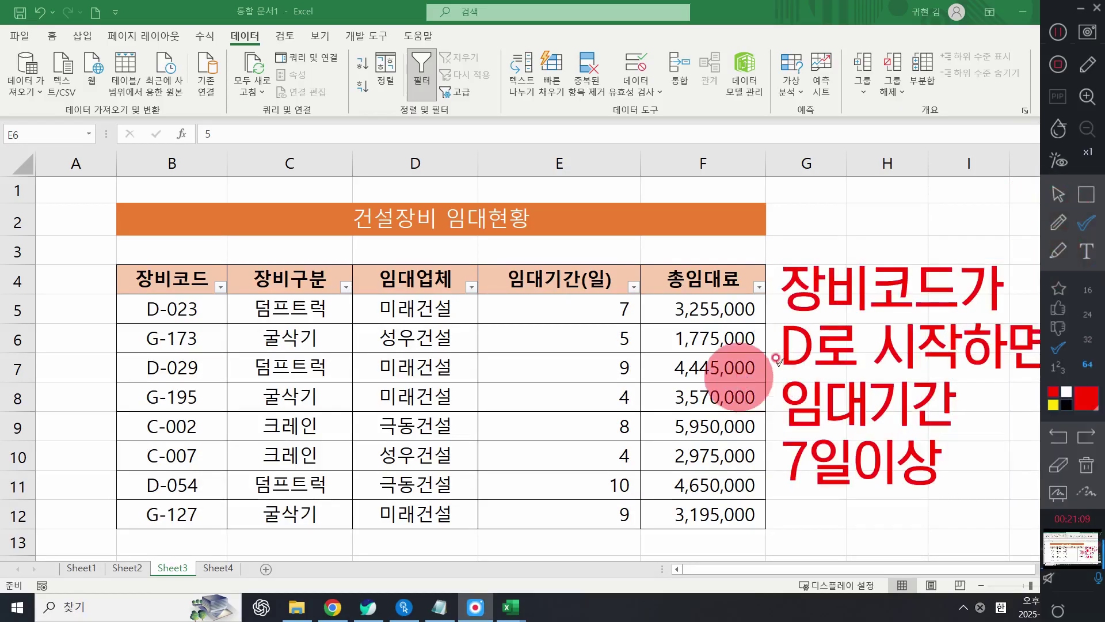
click(761, 337)
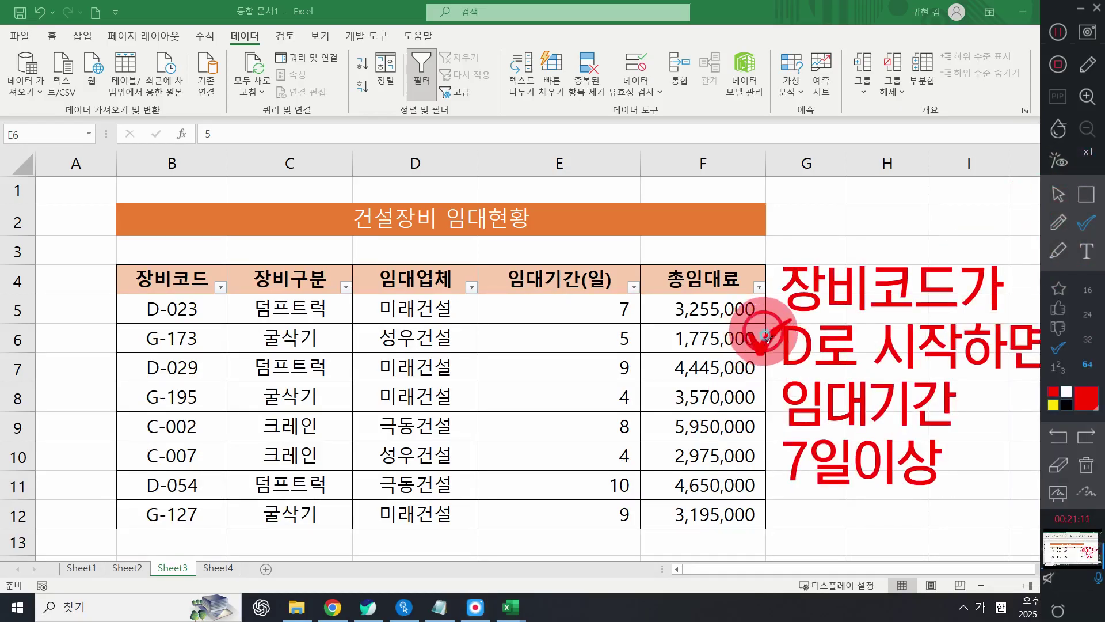
click(761, 454)
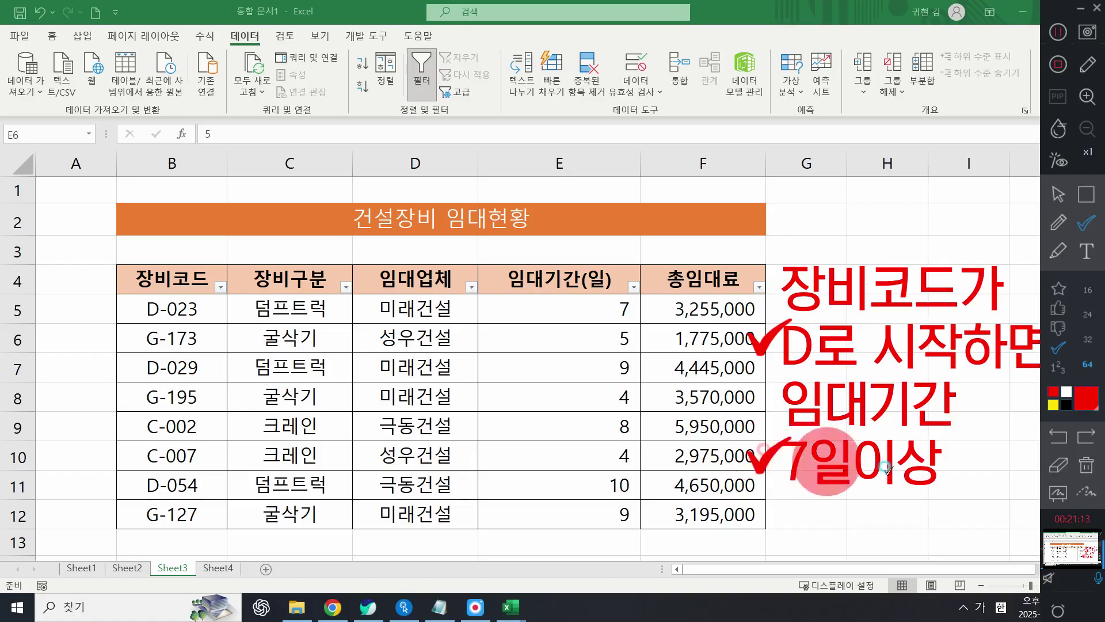
click(1058, 194)
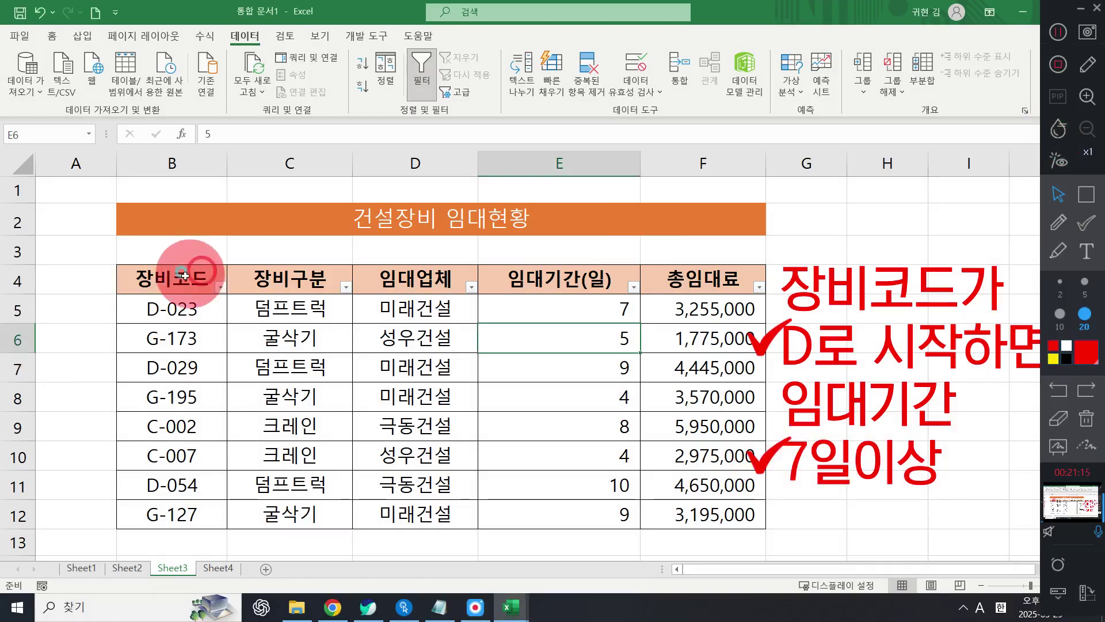
Filter the 장비코드 column with a begins-with text condition so only codes starting with D are shown.
click(163, 288)
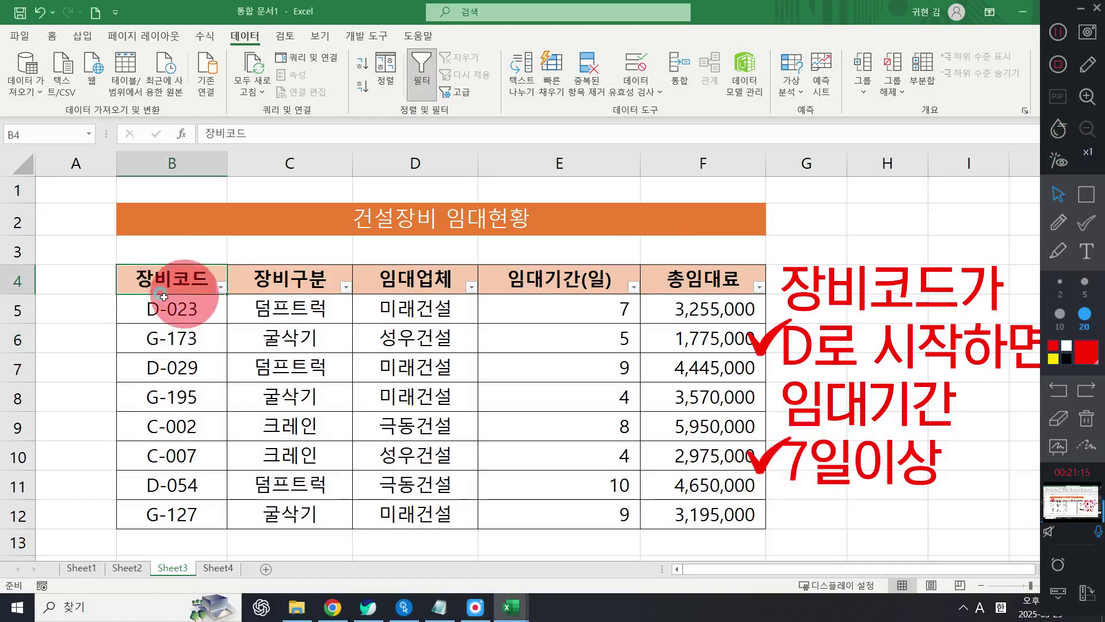
click(219, 287)
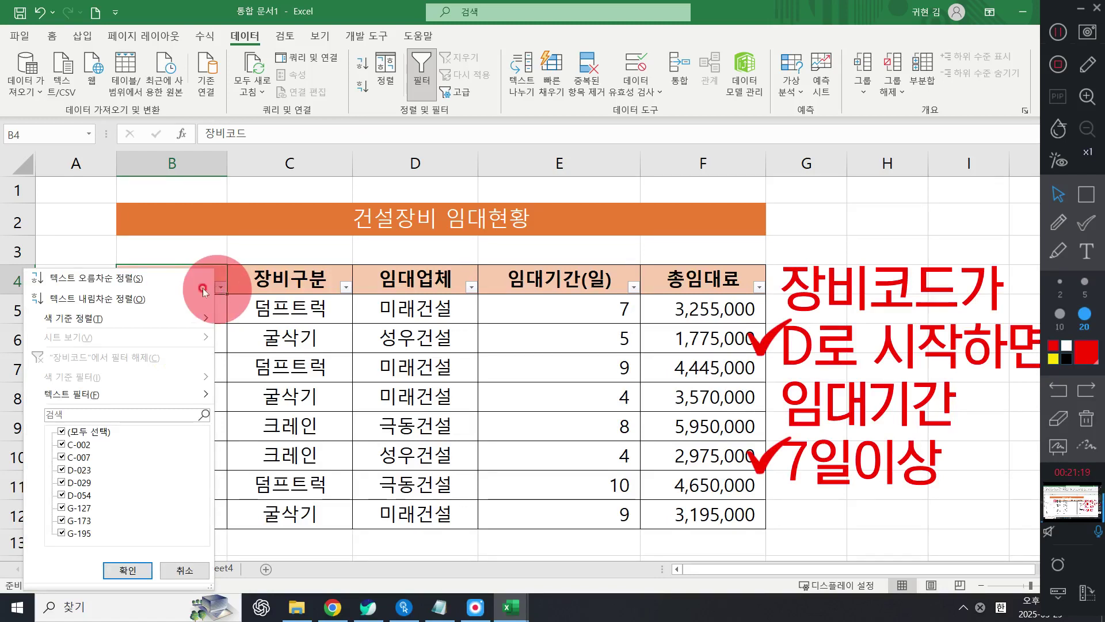
click(89, 395)
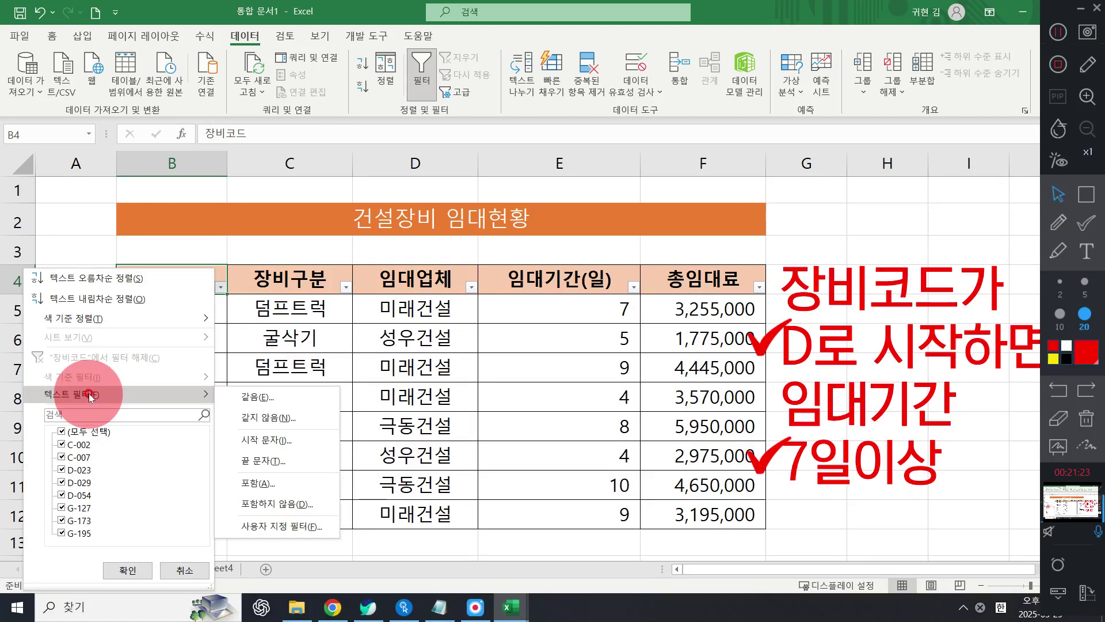
click(286, 441)
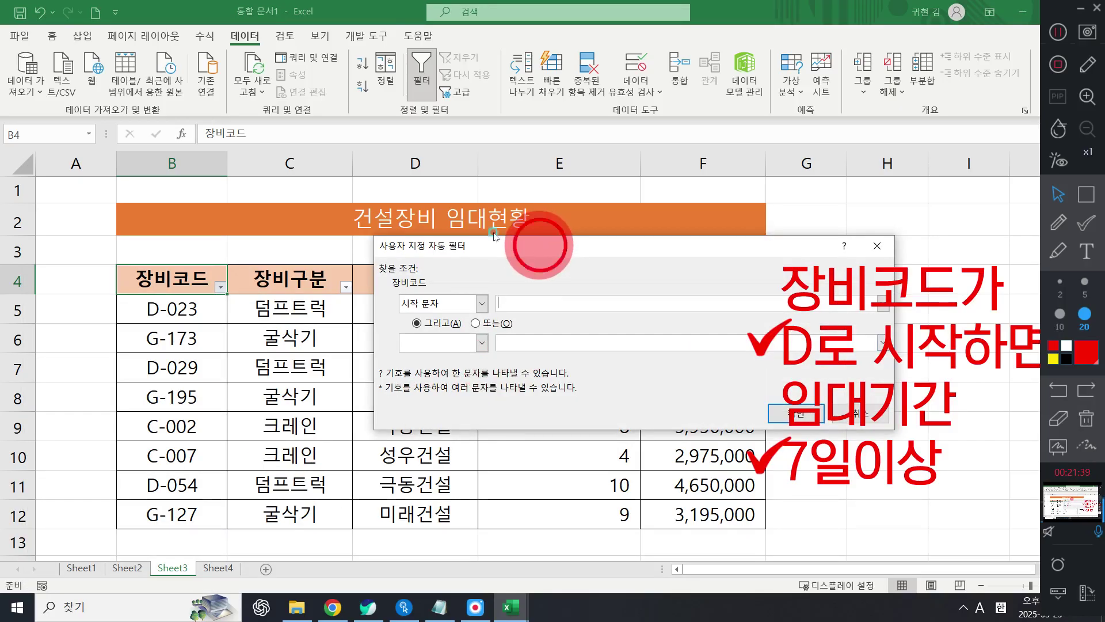
click(422, 285)
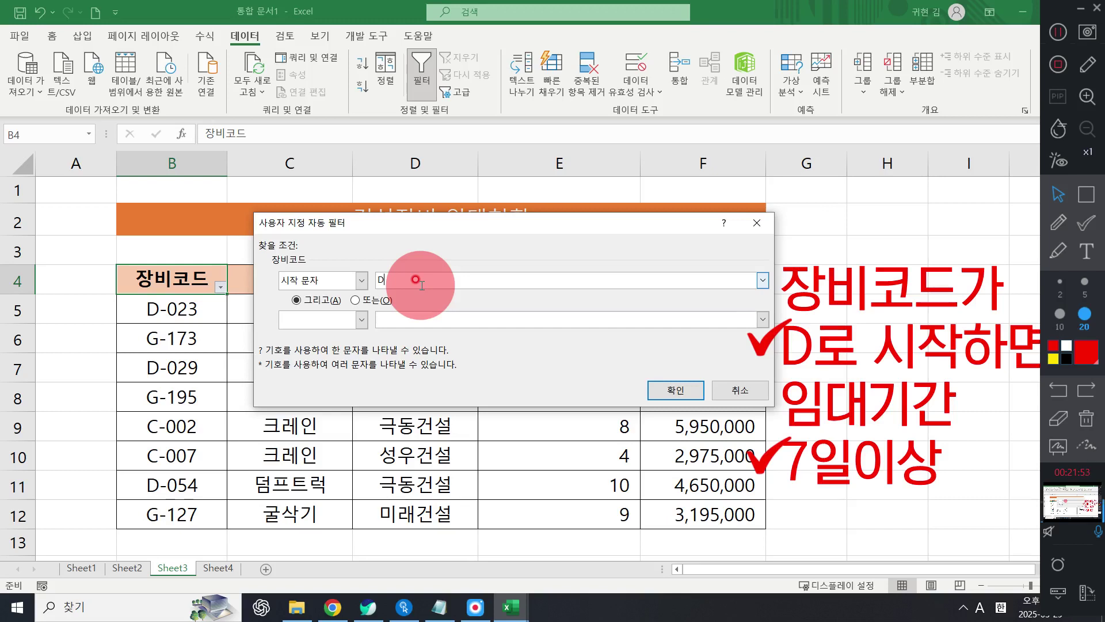
click(691, 390)
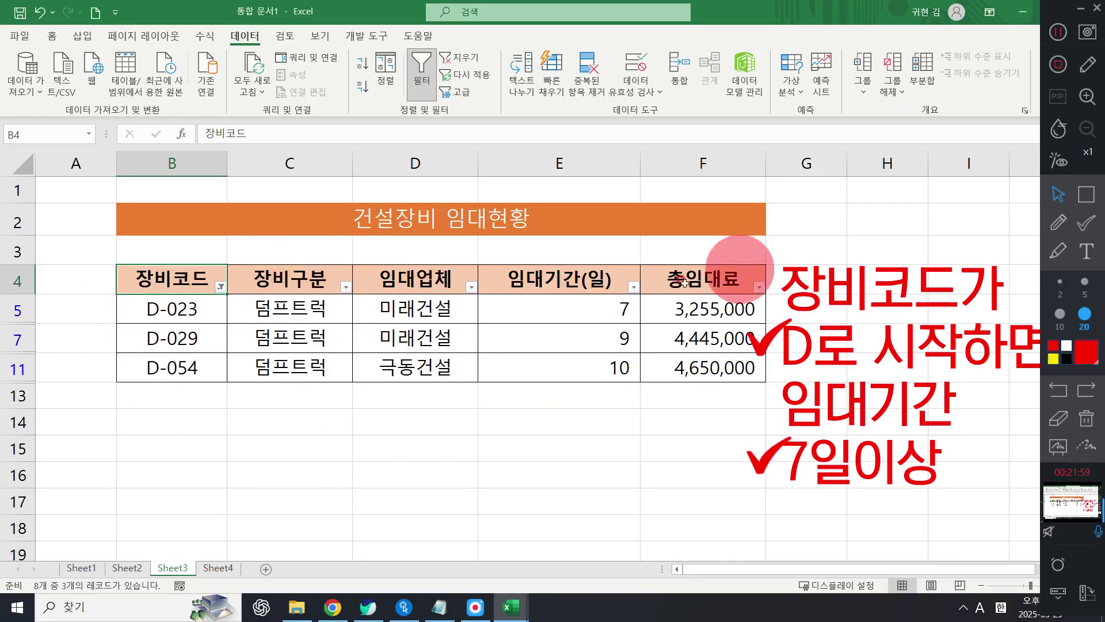
Filter the 임대기간(일) column with a number condition of greater than or equal to 7.
click(572, 290)
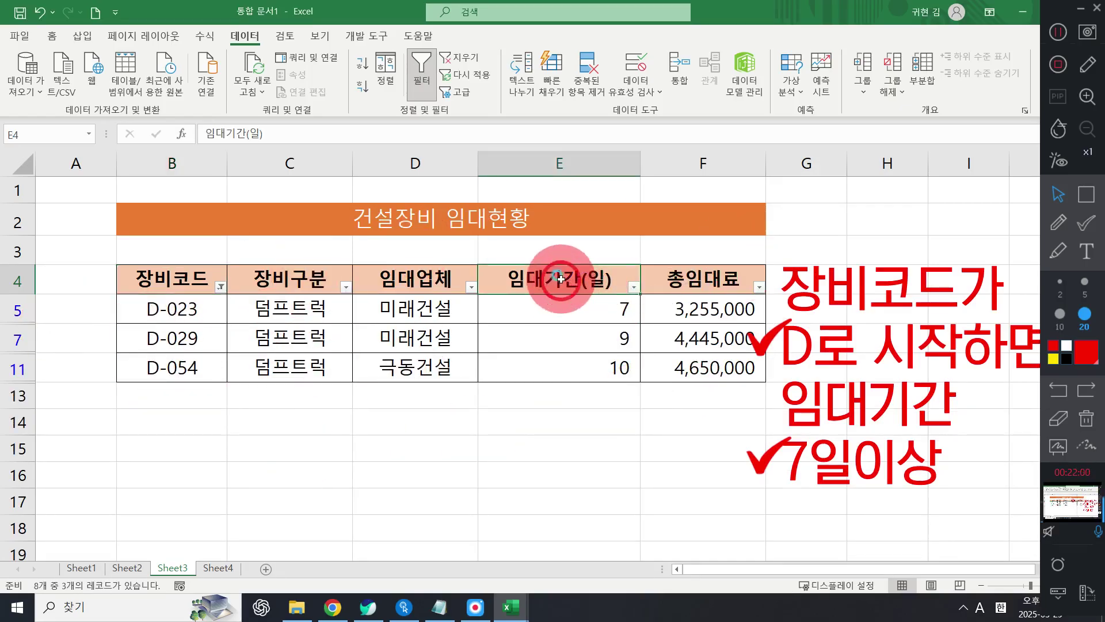
click(634, 287)
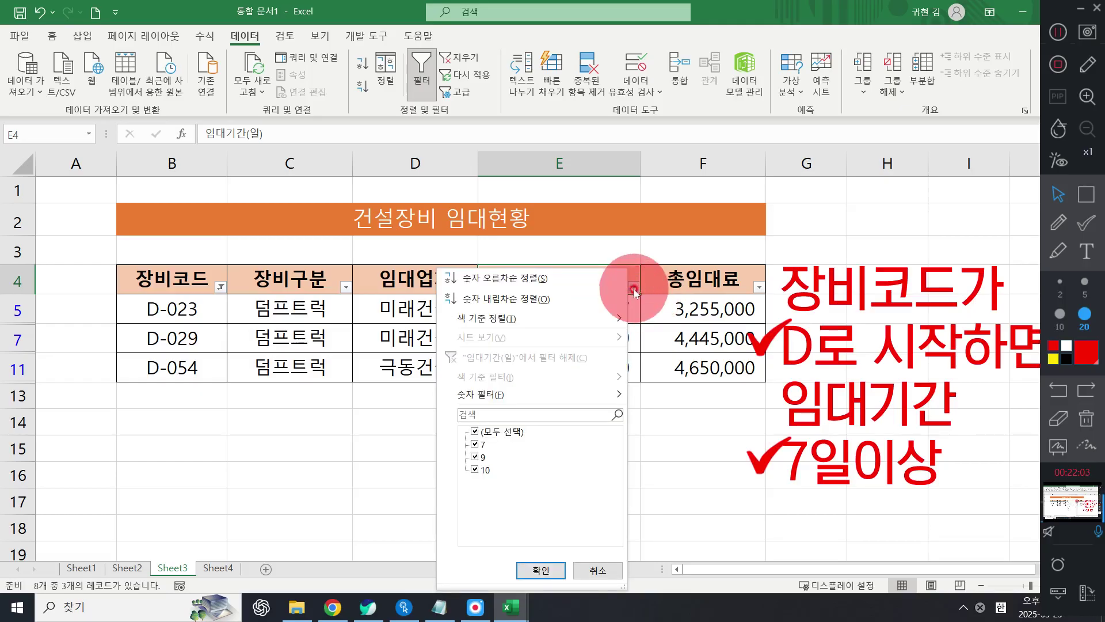
mouse_move(582, 401)
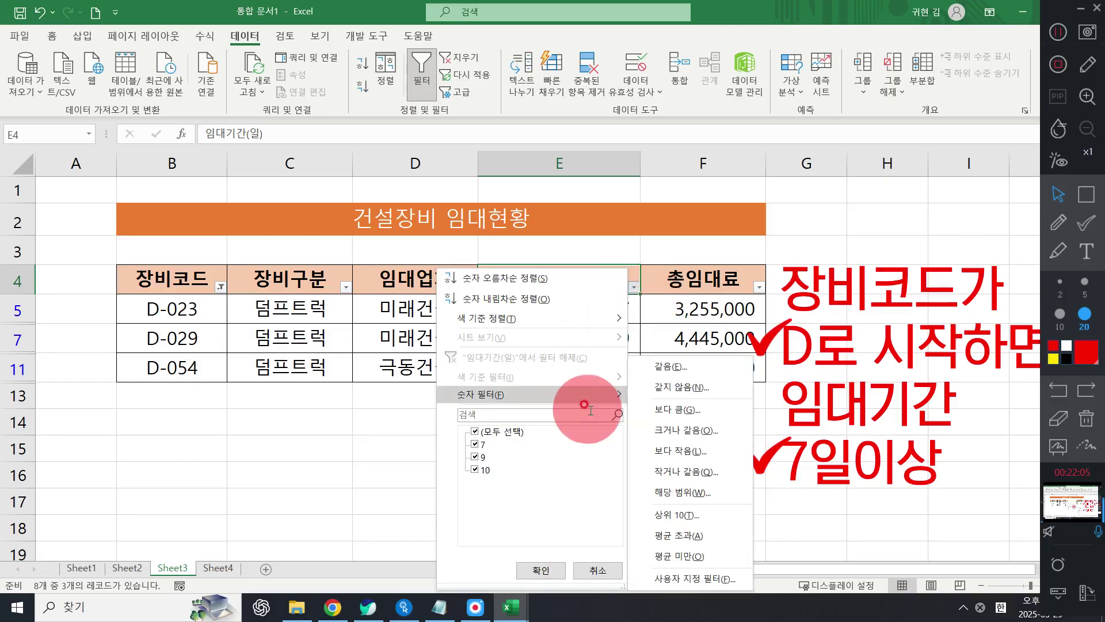
click(689, 432)
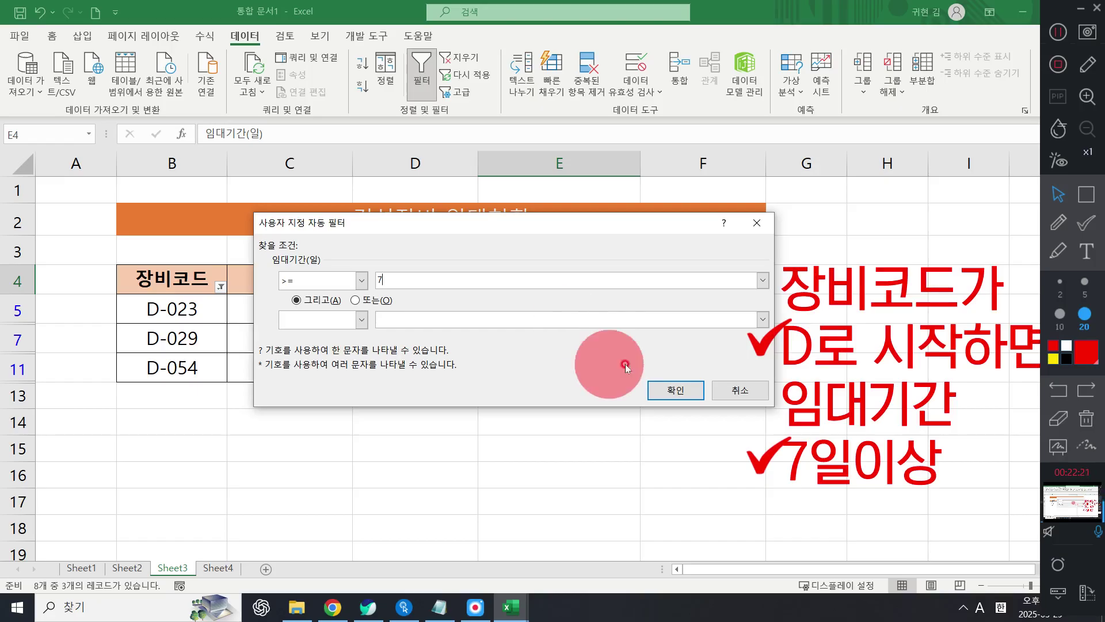
click(680, 389)
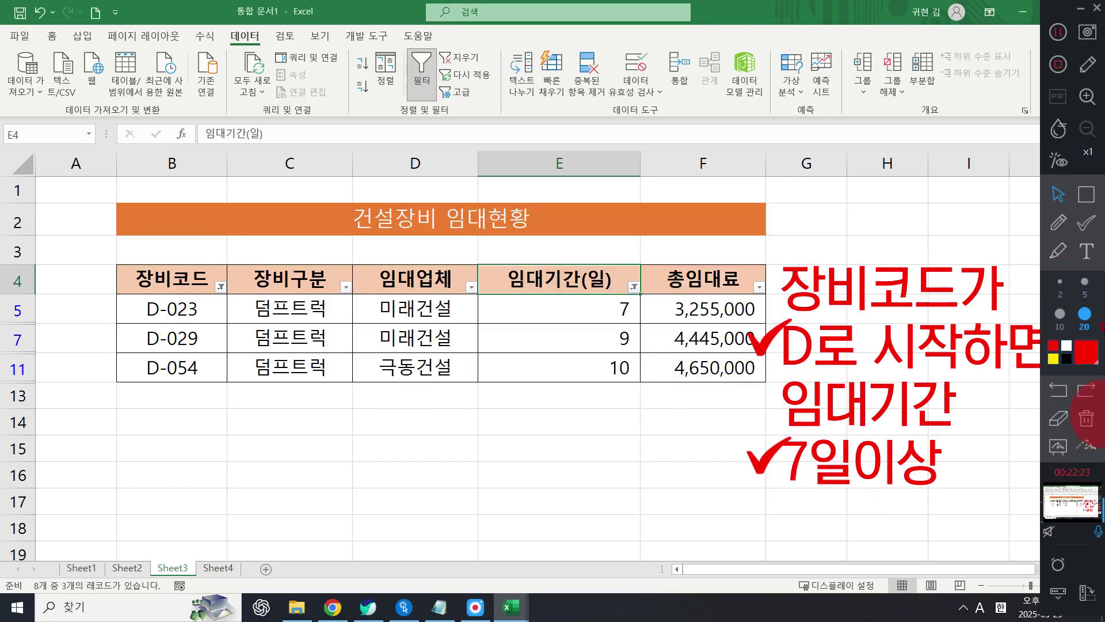
Box the filtered 장비코드 and 임대기간(일) columns in red, and undo both boxes.
click(1082, 198)
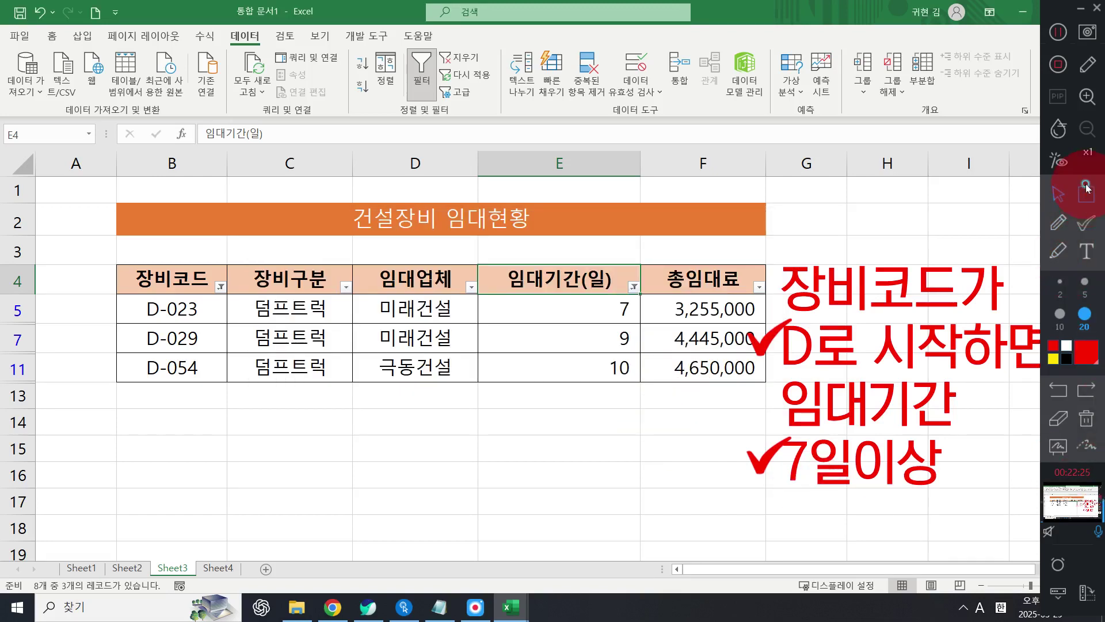
mouse_move(92, 270)
mouse_down()
mouse_move(215, 396)
mouse_move(244, 393)
mouse_up()
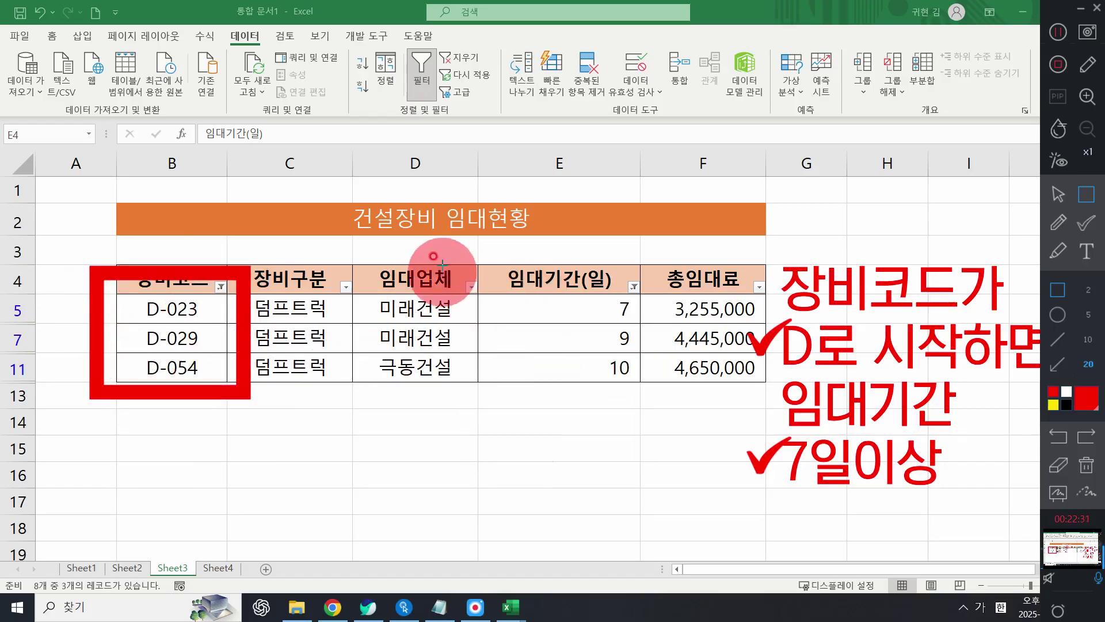
drag(446, 253, 662, 394)
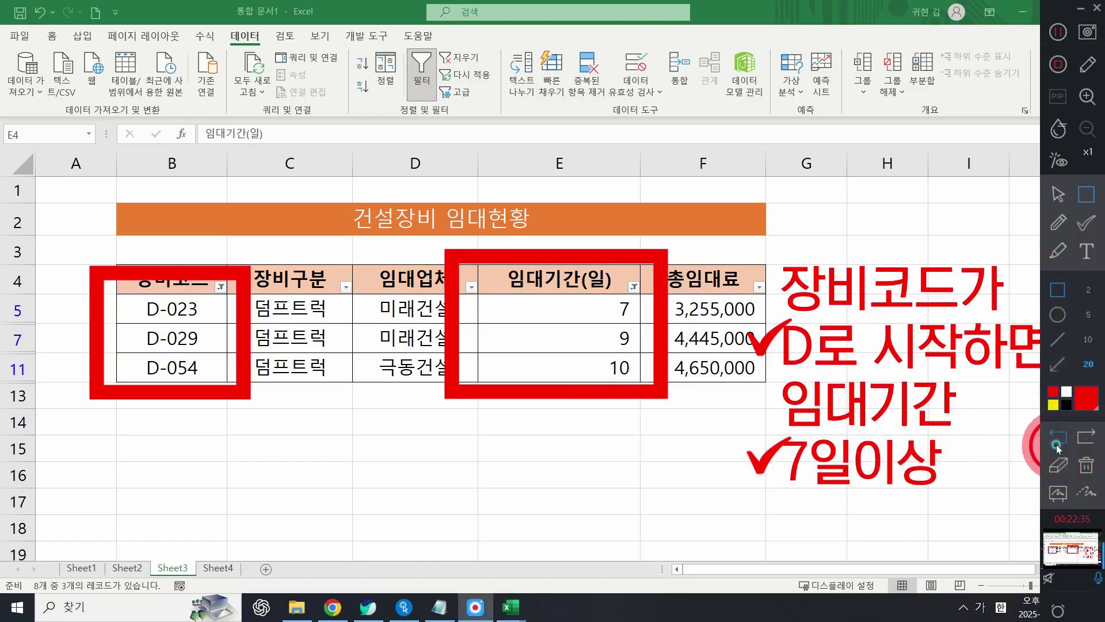
click(1057, 445)
click(1057, 445)
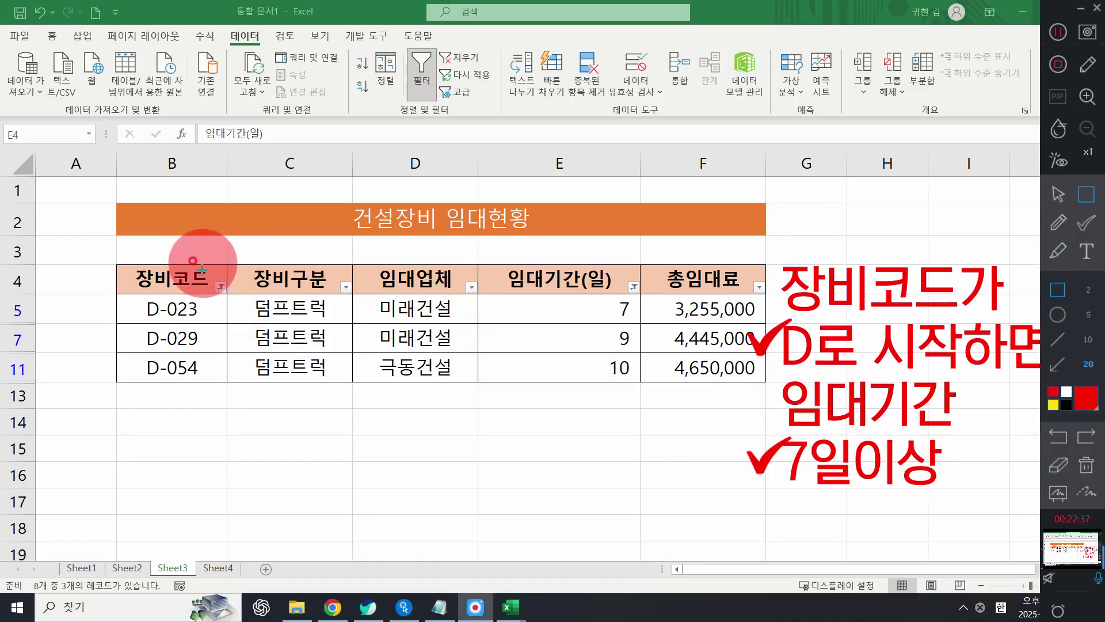
Box the filter arrows of 장비코드 and 임대기간(일) in red and draw check marks over the 장비코드, 장비구분 and 임대업체 headers.
drag(195, 263, 251, 309)
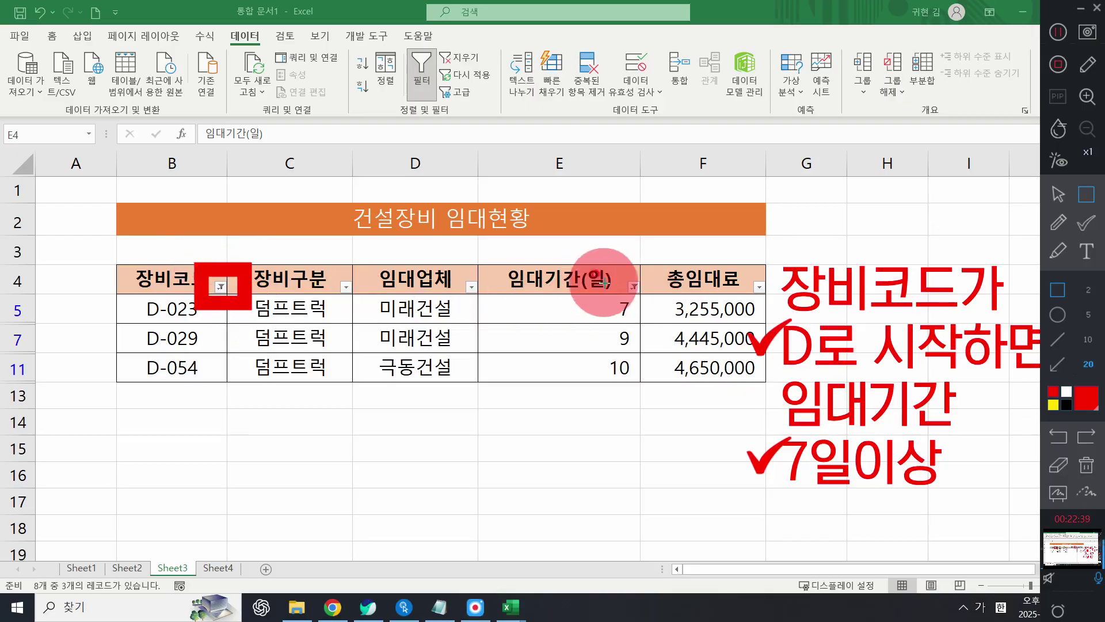
drag(607, 261, 655, 309)
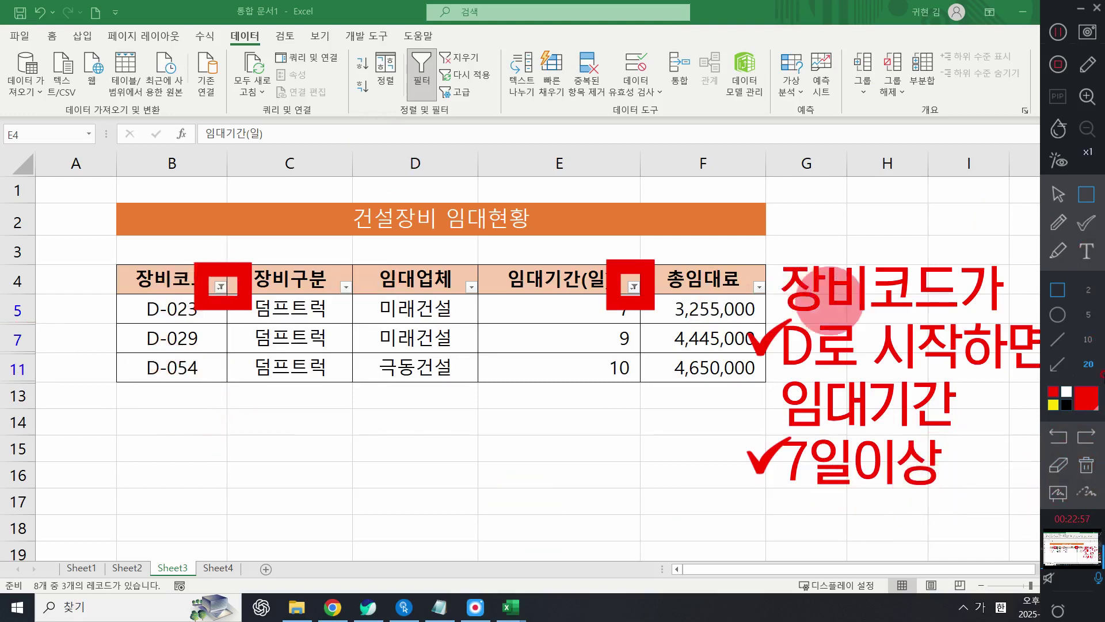
click(1062, 230)
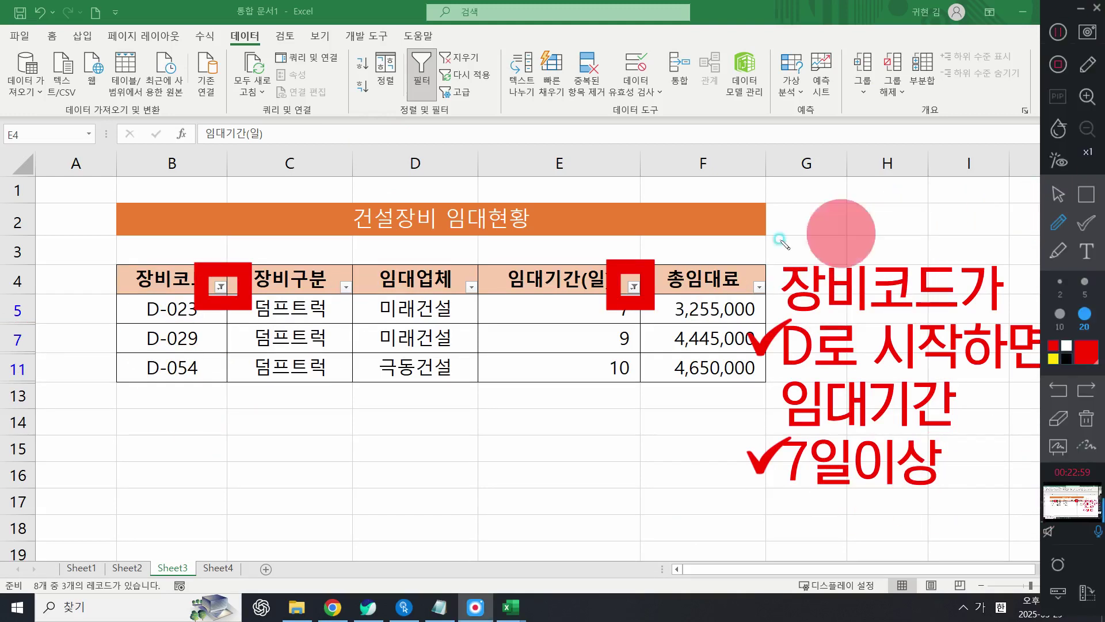
mouse_move(101, 248)
mouse_down()
mouse_move(112, 266)
mouse_move(167, 202)
mouse_up()
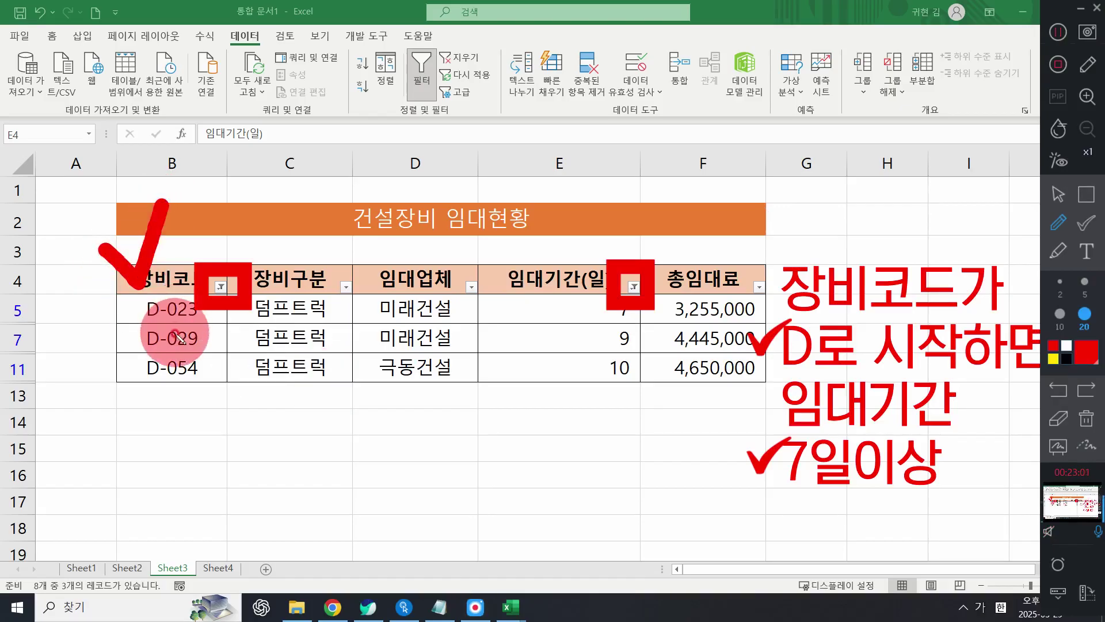
mouse_move(276, 246)
mouse_down()
mouse_move(291, 276)
mouse_move(313, 218)
mouse_up()
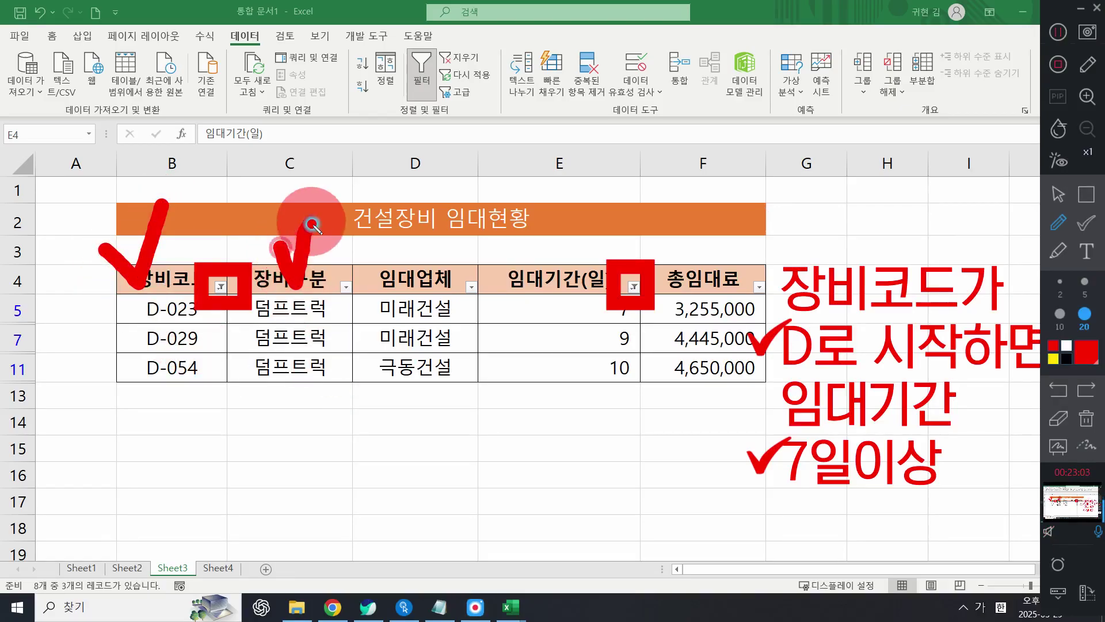
mouse_move(389, 241)
mouse_down()
mouse_move(429, 275)
mouse_move(460, 206)
mouse_up()
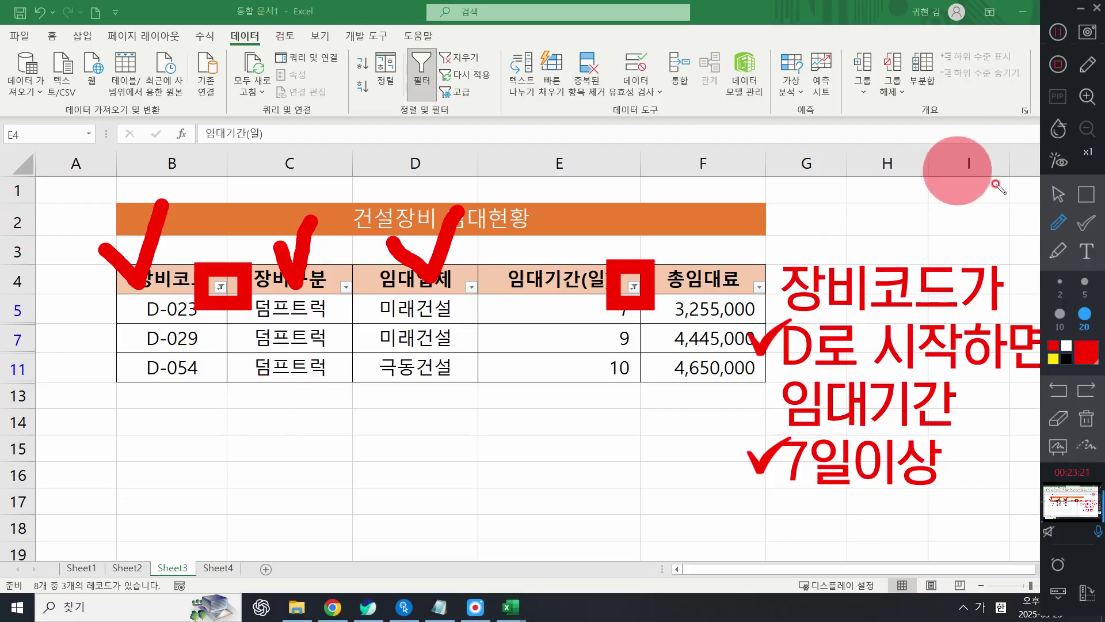
Erase all on-screen annotations and clear every filter from the 건설장비 임대현황 table.
click(1086, 423)
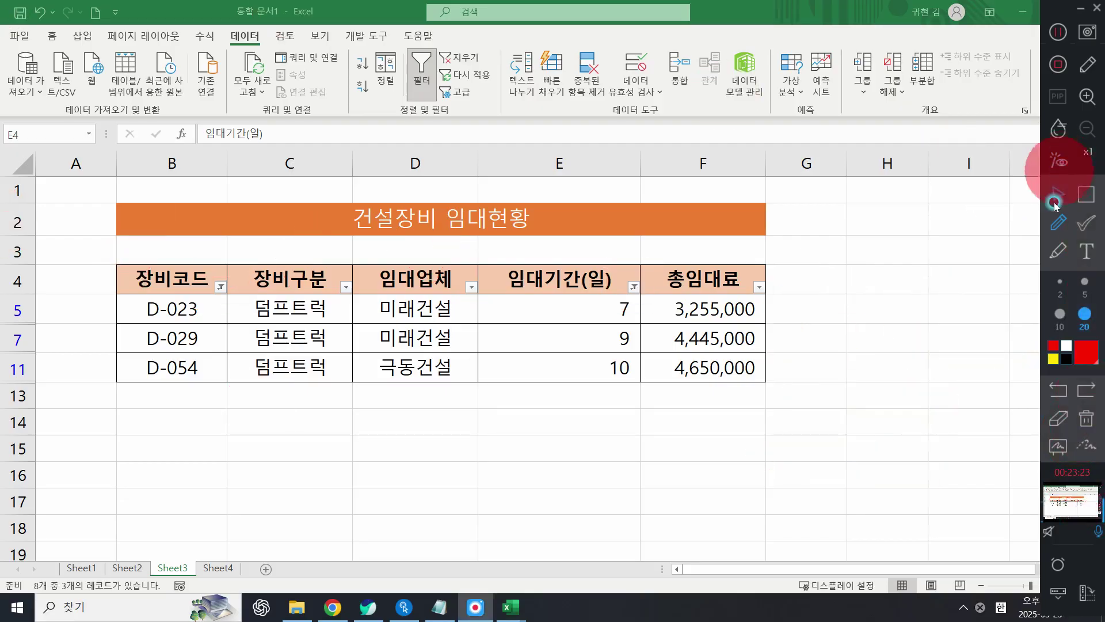
click(1059, 195)
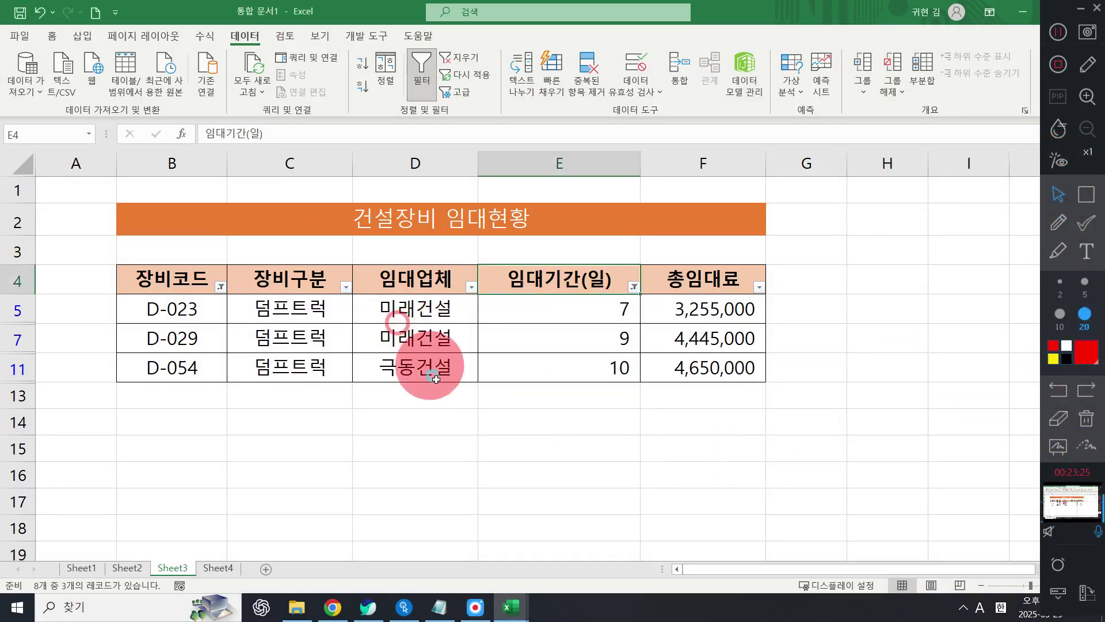
click(423, 343)
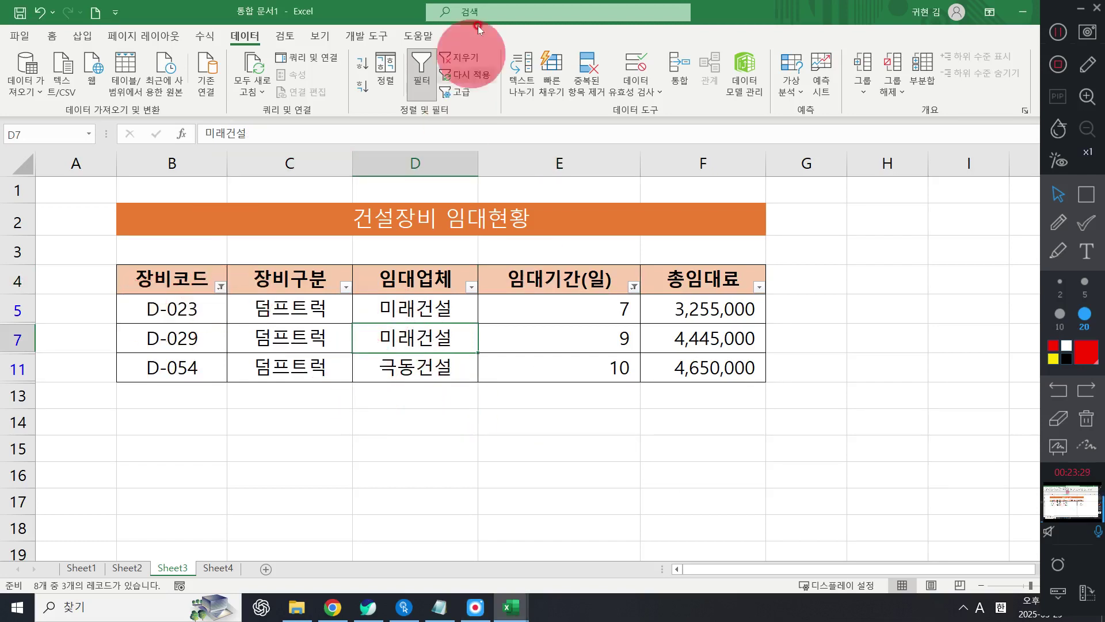
click(466, 63)
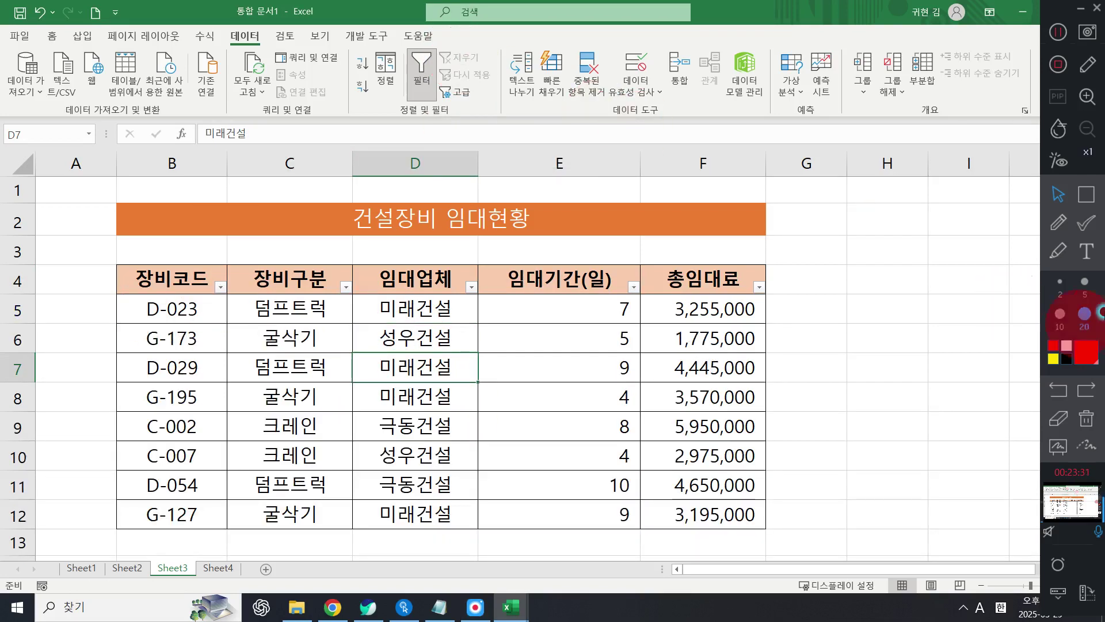
Draw red boxes around the codes D-023, D-029 and D-054 and around 미래건설 in row 8.
click(1089, 199)
mouse_move(82, 282)
mouse_down()
mouse_move(316, 328)
mouse_move(230, 327)
mouse_up()
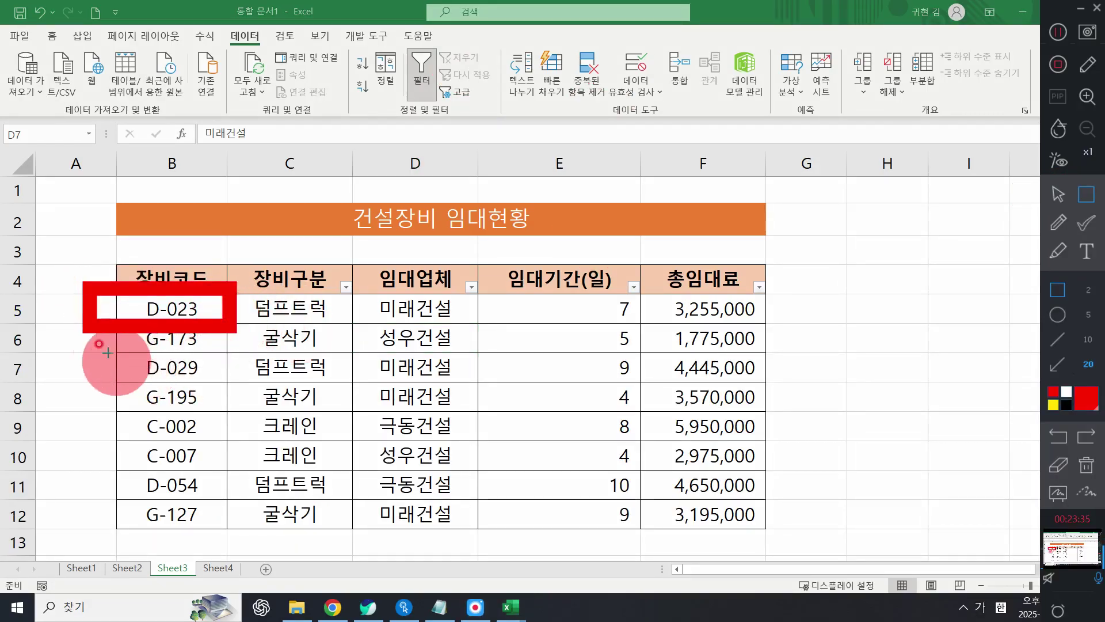
mouse_move(95, 349)
mouse_down()
mouse_move(143, 386)
mouse_move(230, 374)
mouse_up()
drag(101, 467, 241, 505)
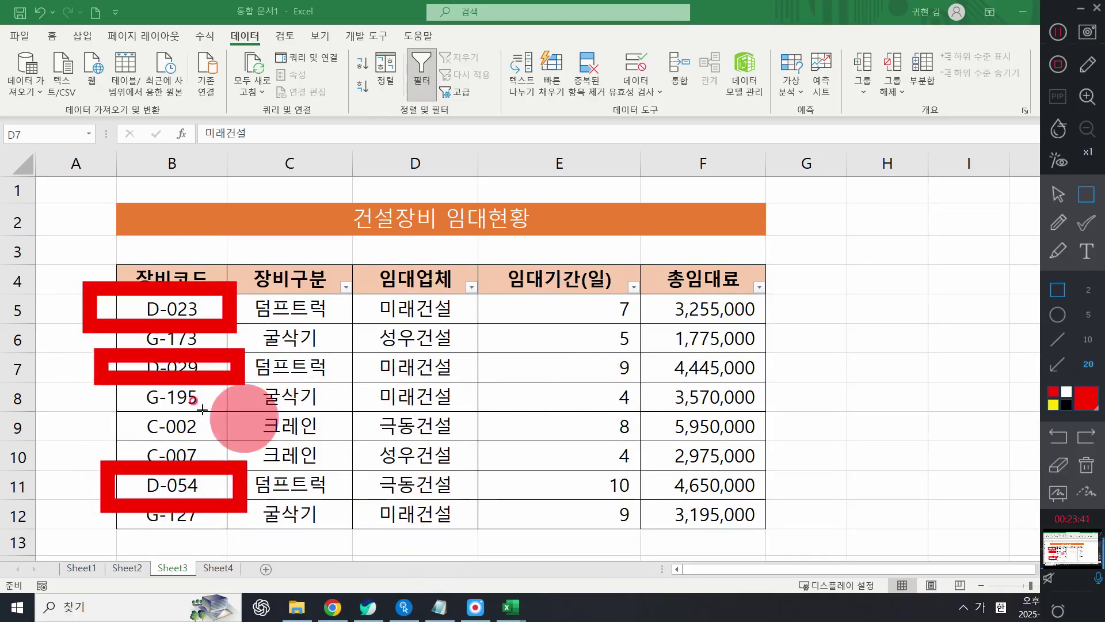
mouse_move(344, 378)
mouse_down()
mouse_move(468, 400)
mouse_move(474, 410)
mouse_up()
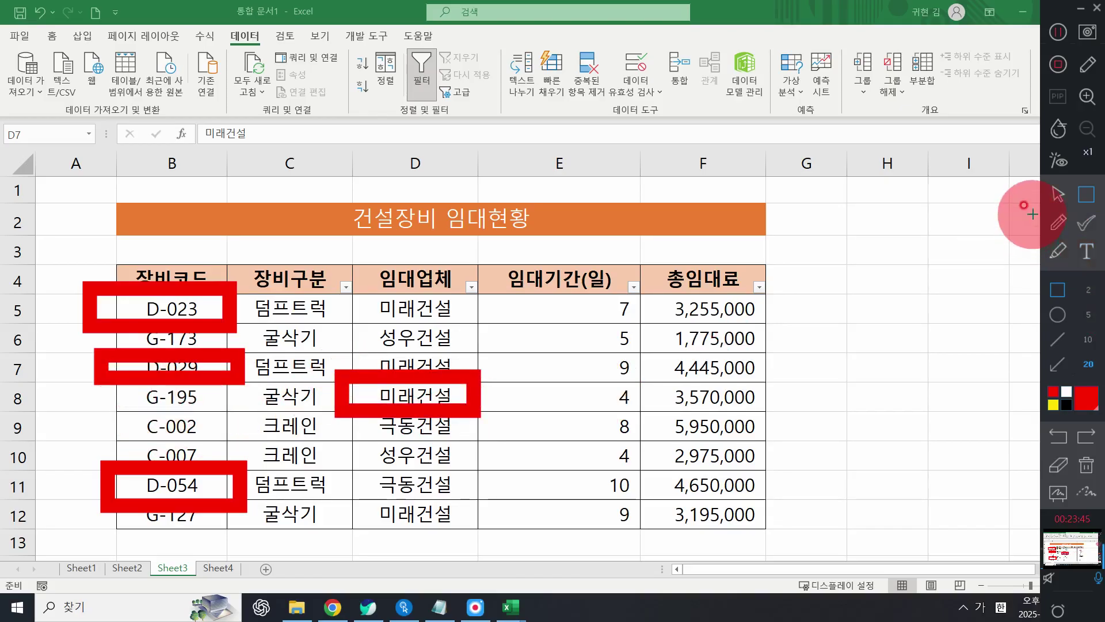
Draw red check marks at 미래건설 and G-195 in row 8, and erase all annotations.
click(1058, 221)
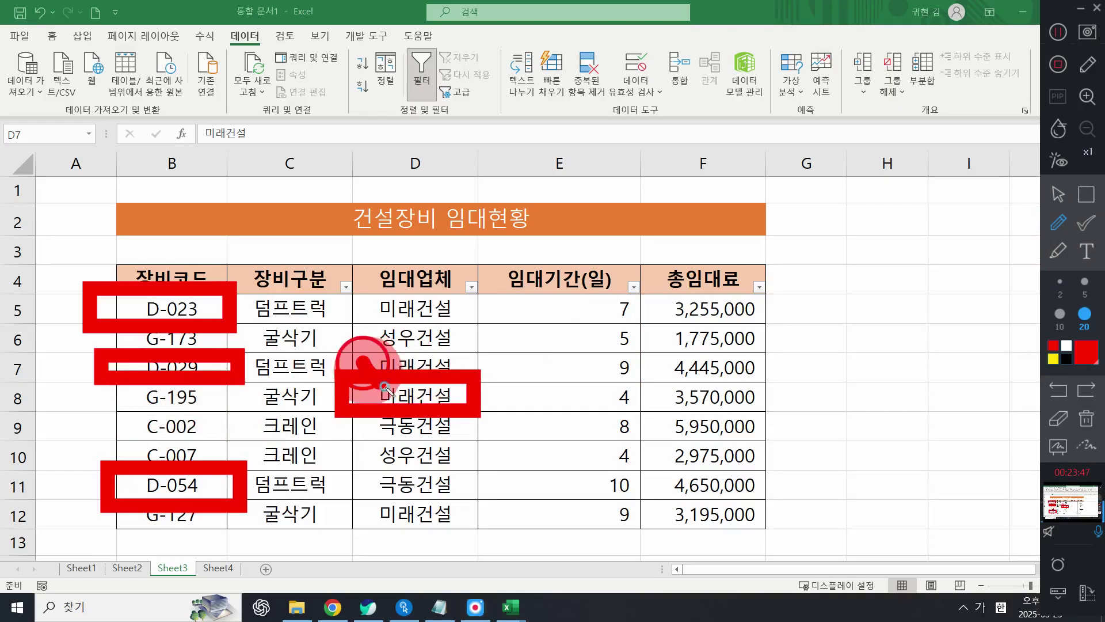
drag(387, 389, 398, 350)
drag(109, 398, 151, 388)
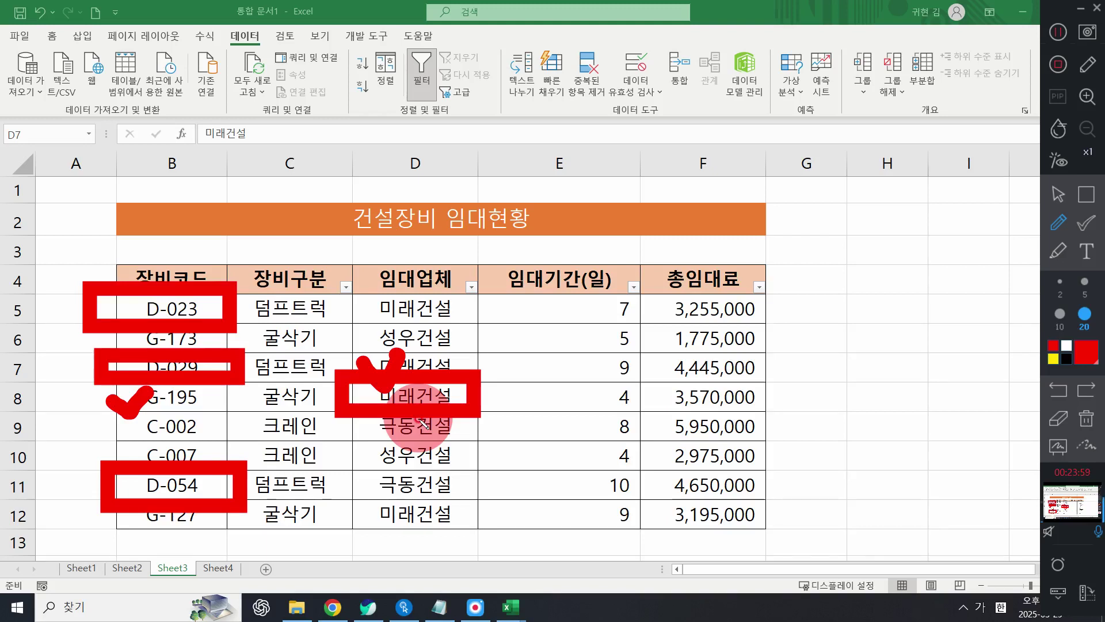
click(1086, 420)
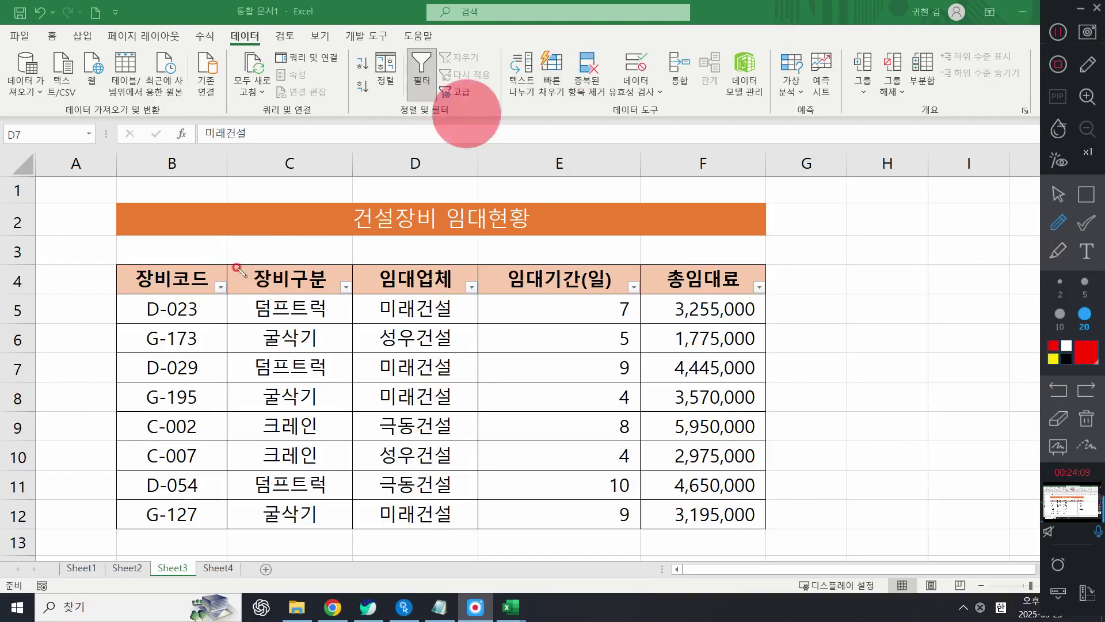
Draw a red check mark over the 장비코드 header, erase it and return to the pointer.
mouse_move(72, 236)
mouse_down()
mouse_move(118, 297)
mouse_move(164, 229)
mouse_up()
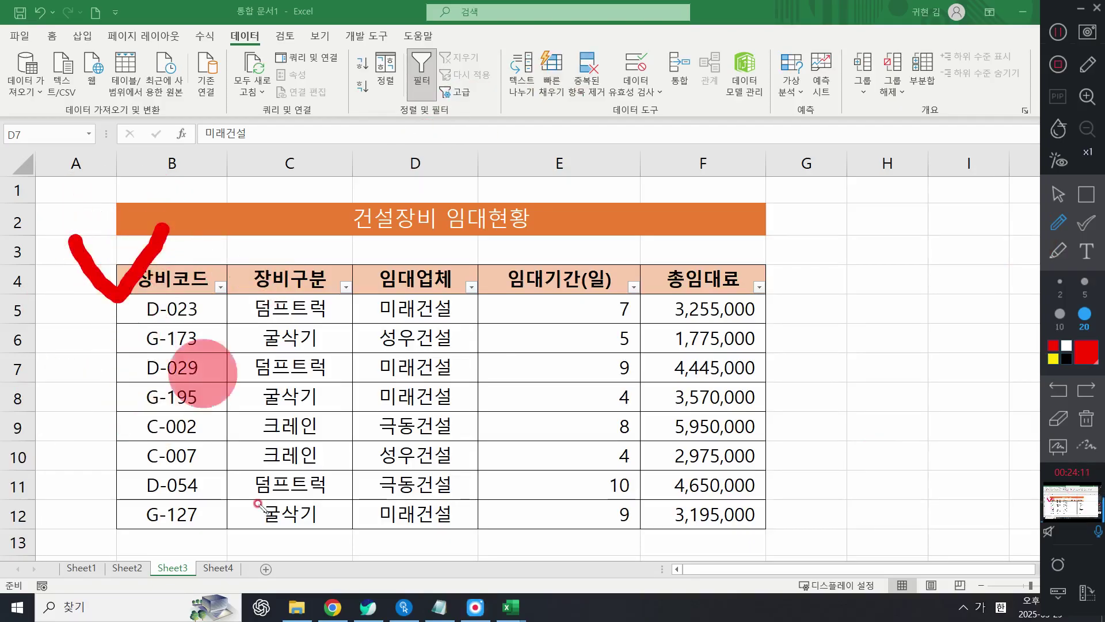
click(1092, 419)
click(1058, 194)
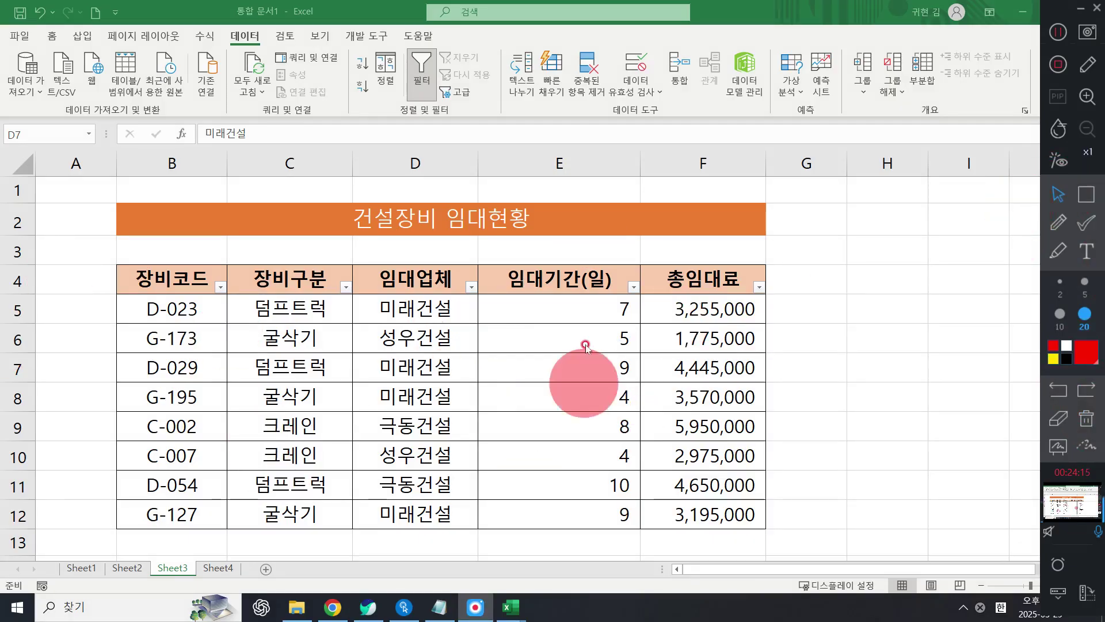
Undo the last clearing of filters on the 건설장비 임대현황 table.
click(338, 360)
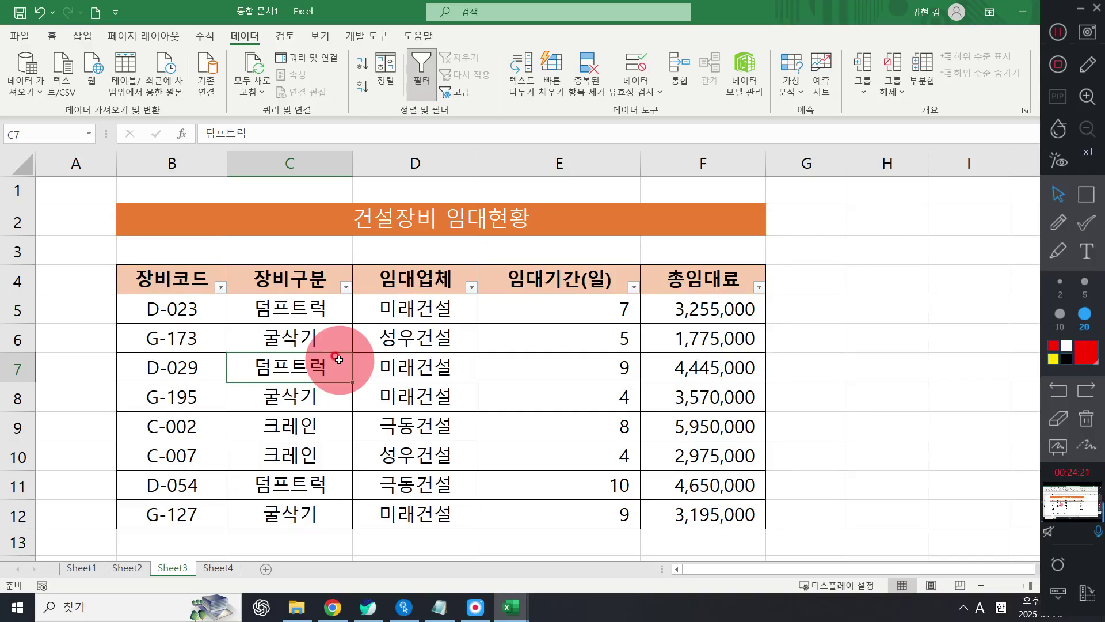
click(36, 13)
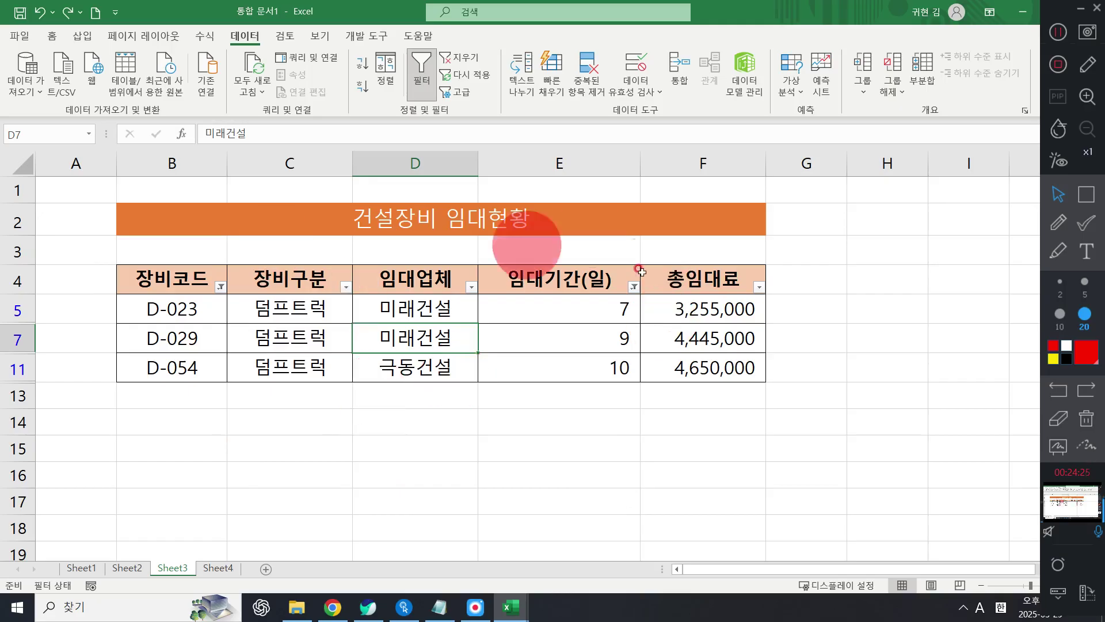
Copy the filtered 건설장비 임대현황 table with its title from Sheet3 and paste it into Sheet4 at cell B8.
drag(496, 219, 484, 353)
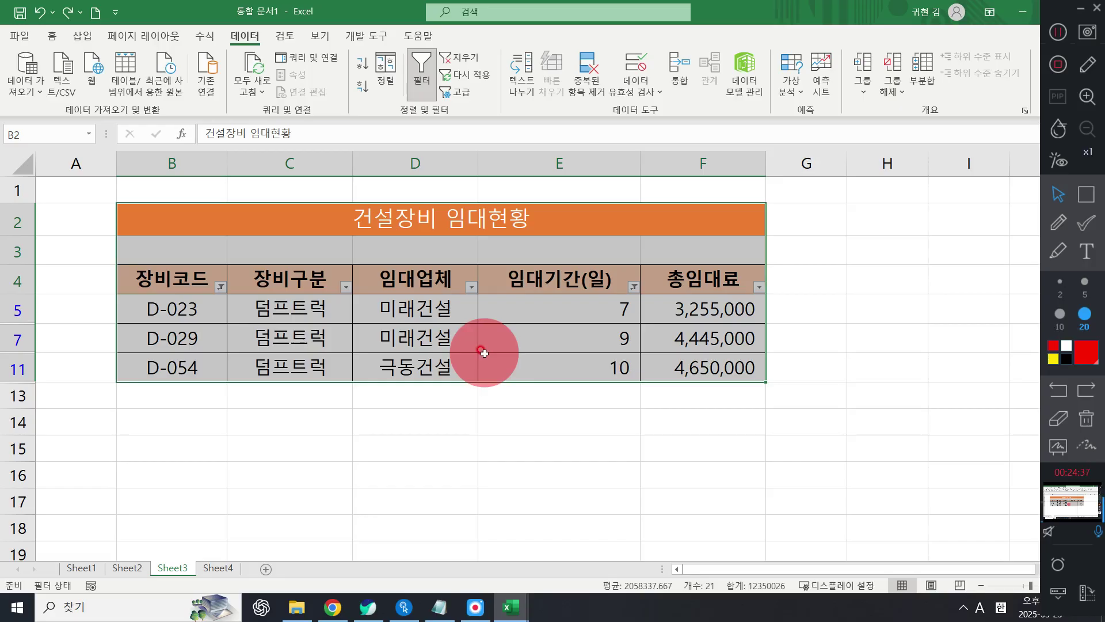
key(ctrl+c)
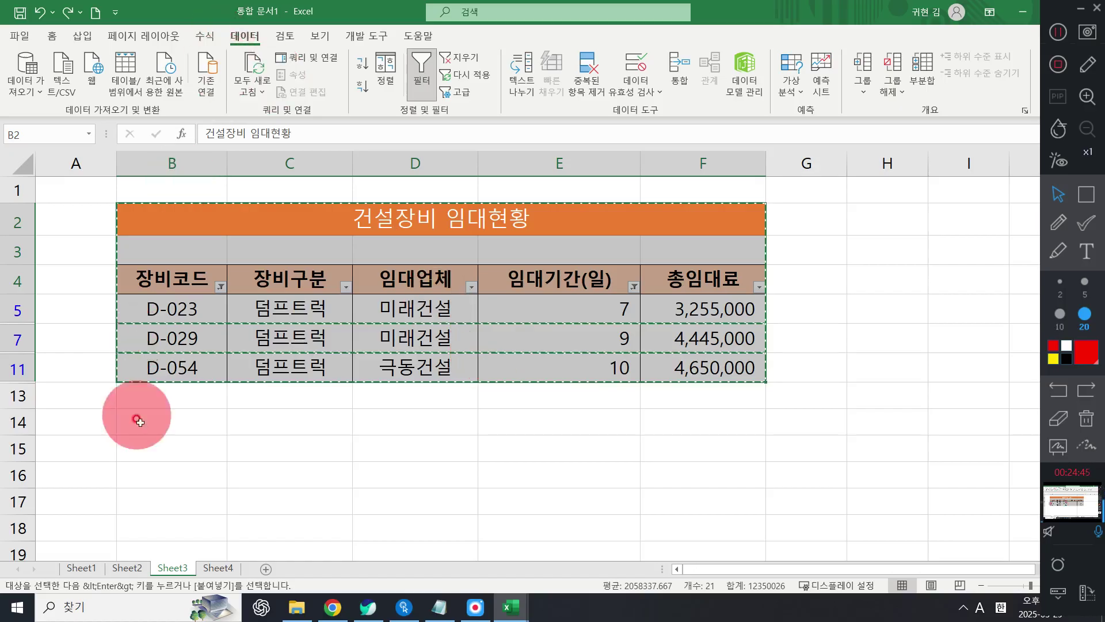
click(220, 568)
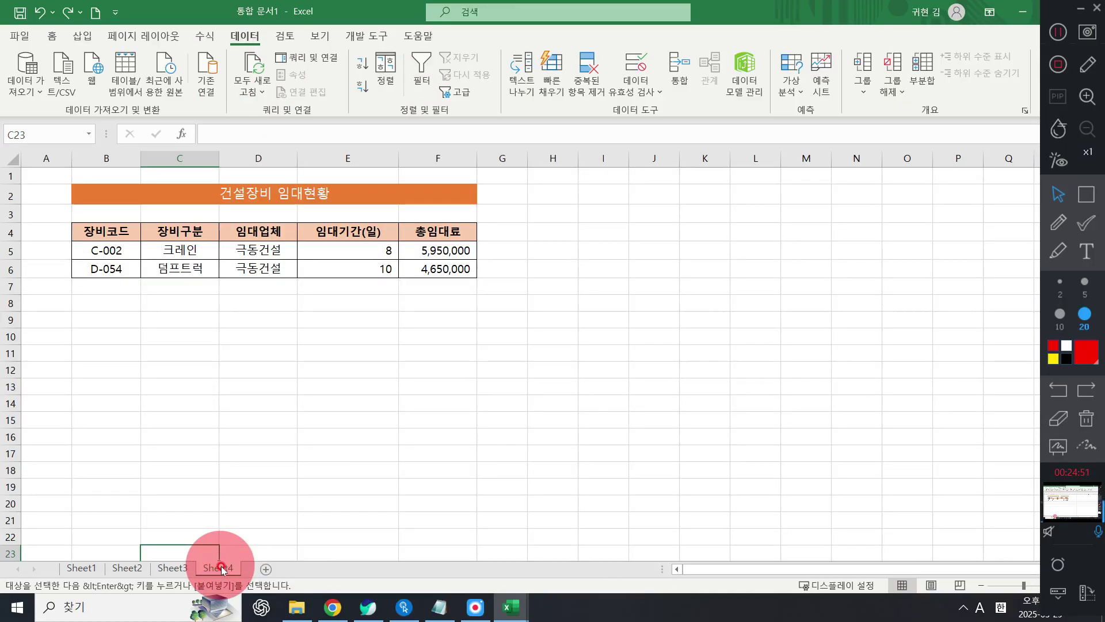
click(109, 304)
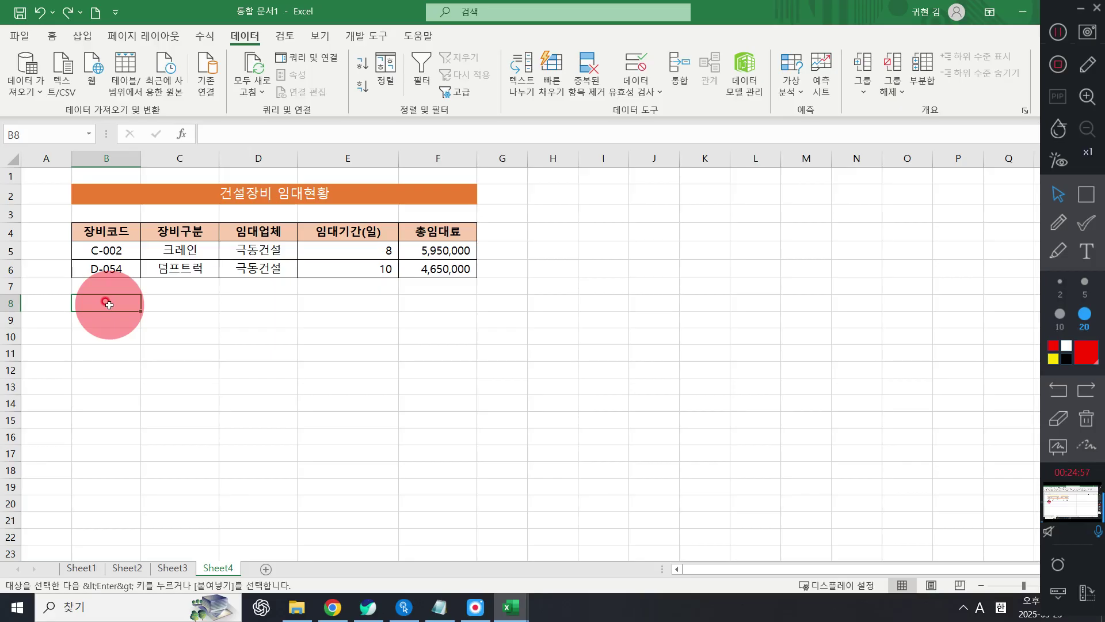
key(ctrl+v)
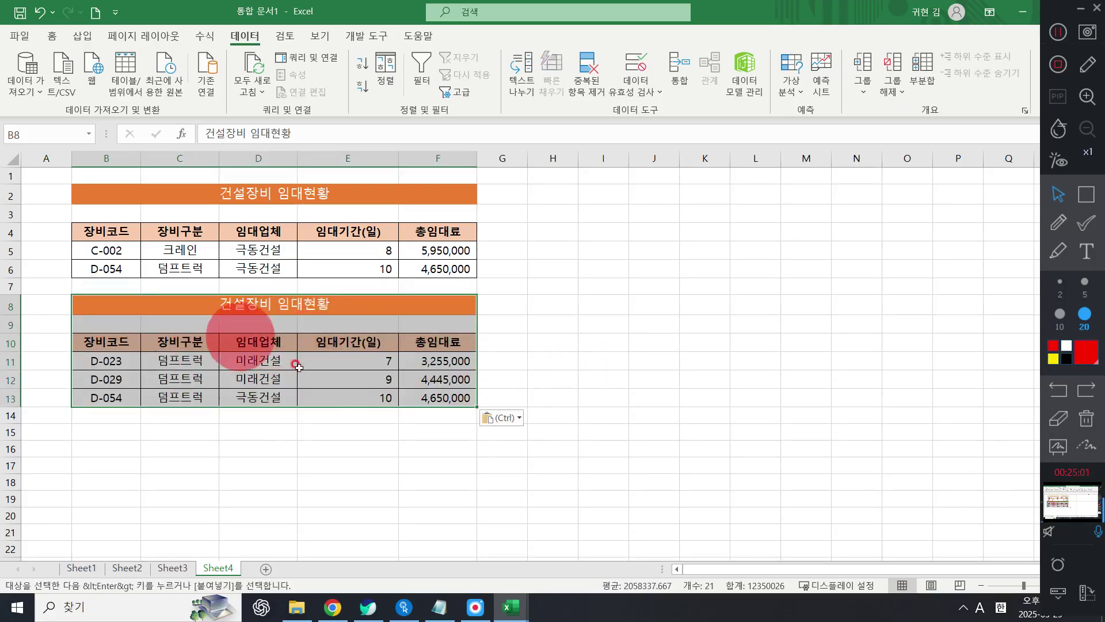
Apply the keep source column widths paste option to the pasted table on Sheet4, and deselect the table.
click(508, 418)
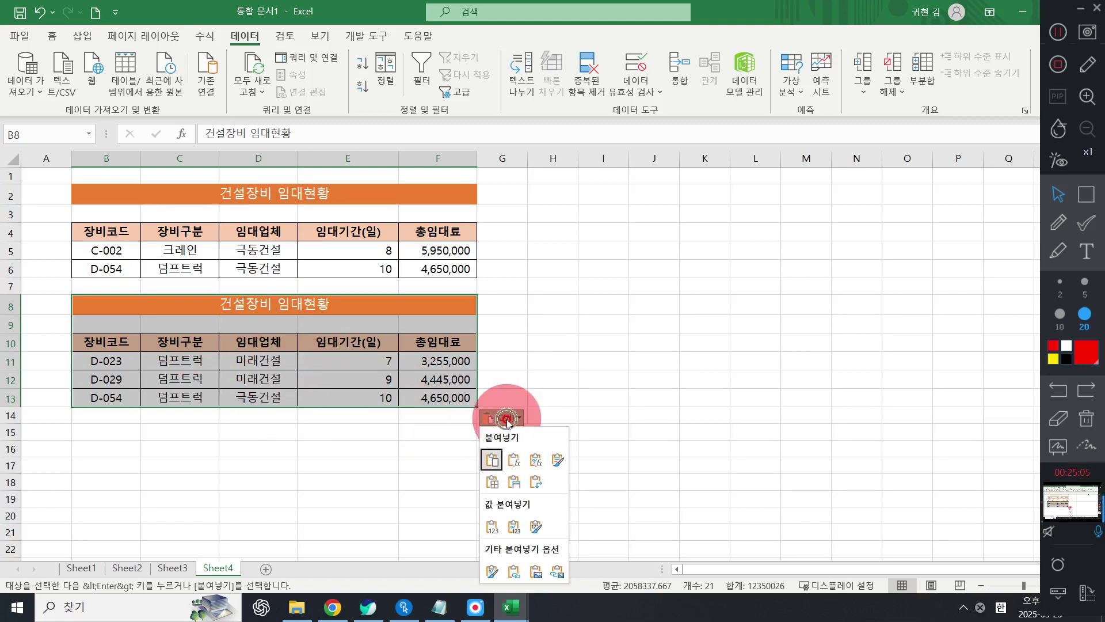
click(514, 486)
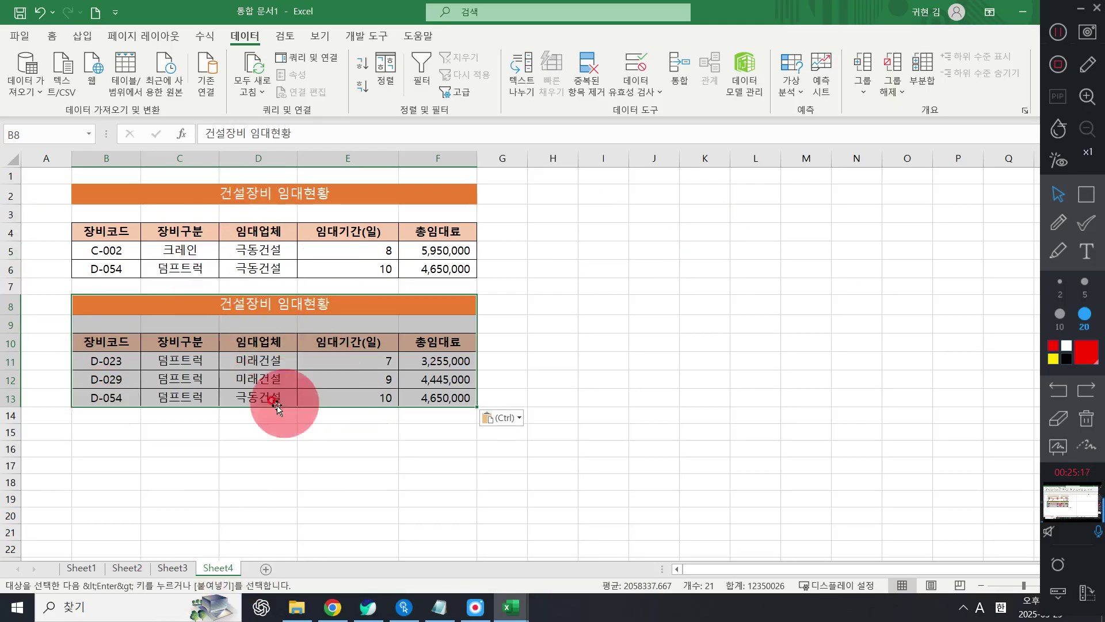
click(492, 418)
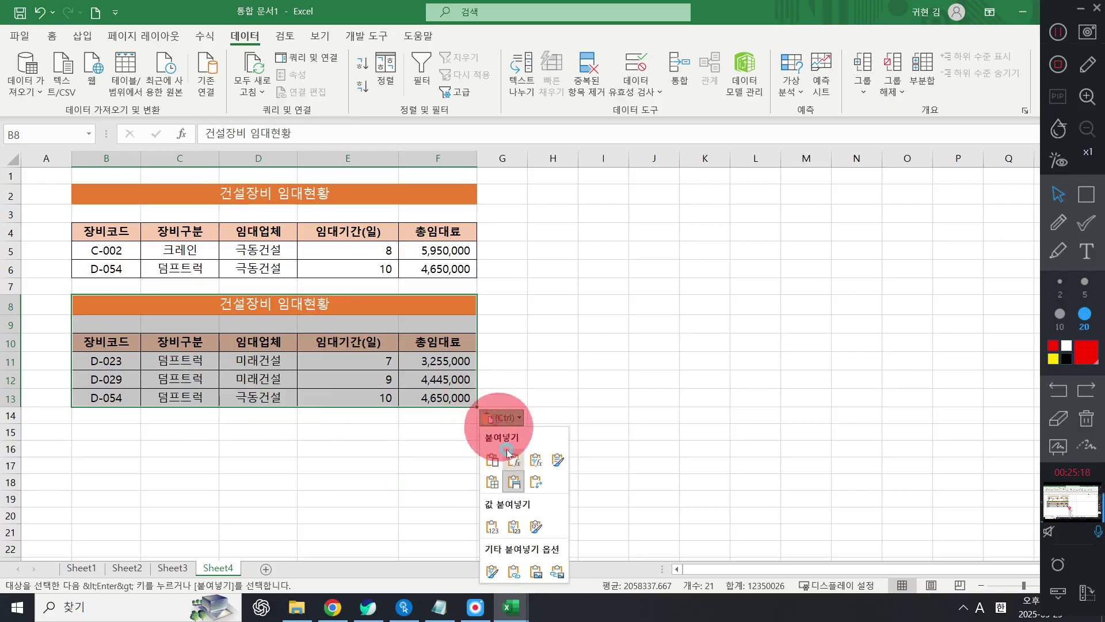
click(514, 484)
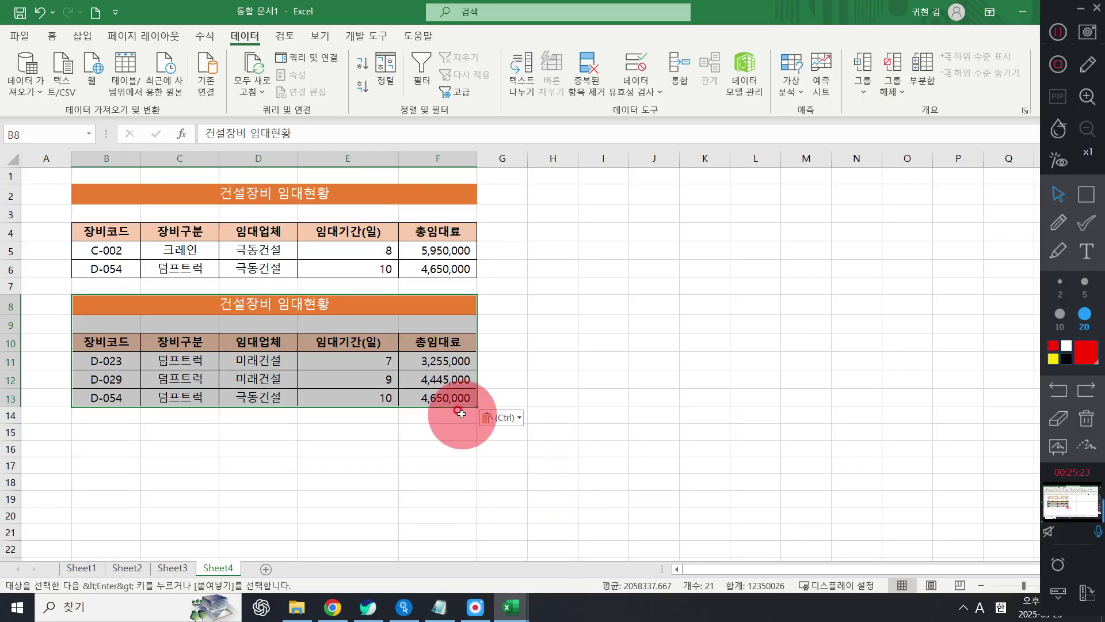
click(494, 418)
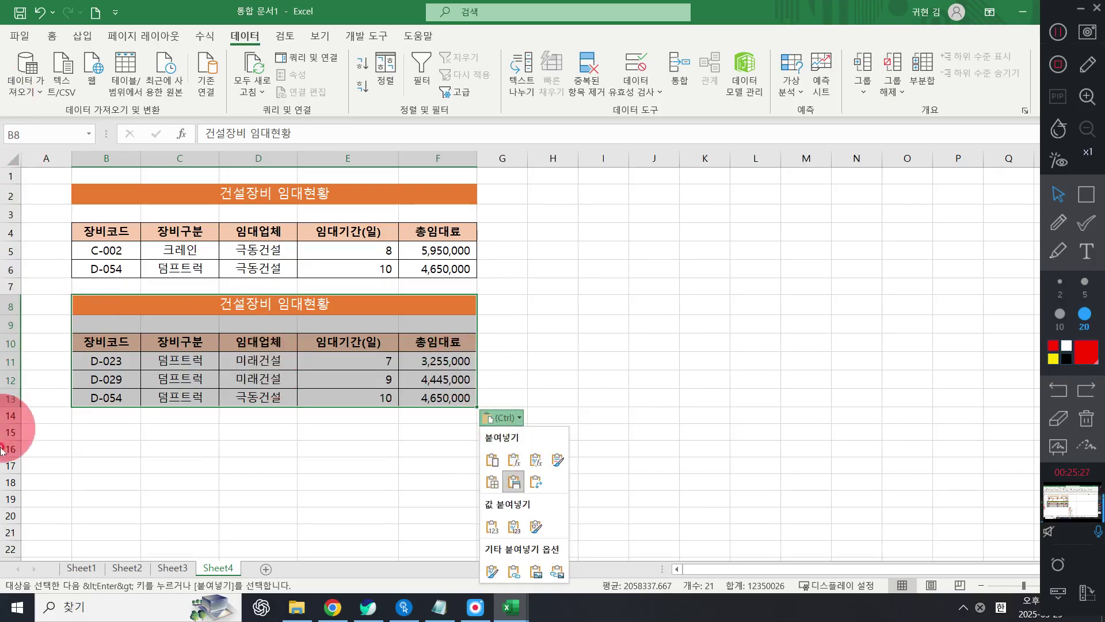
key(Escape)
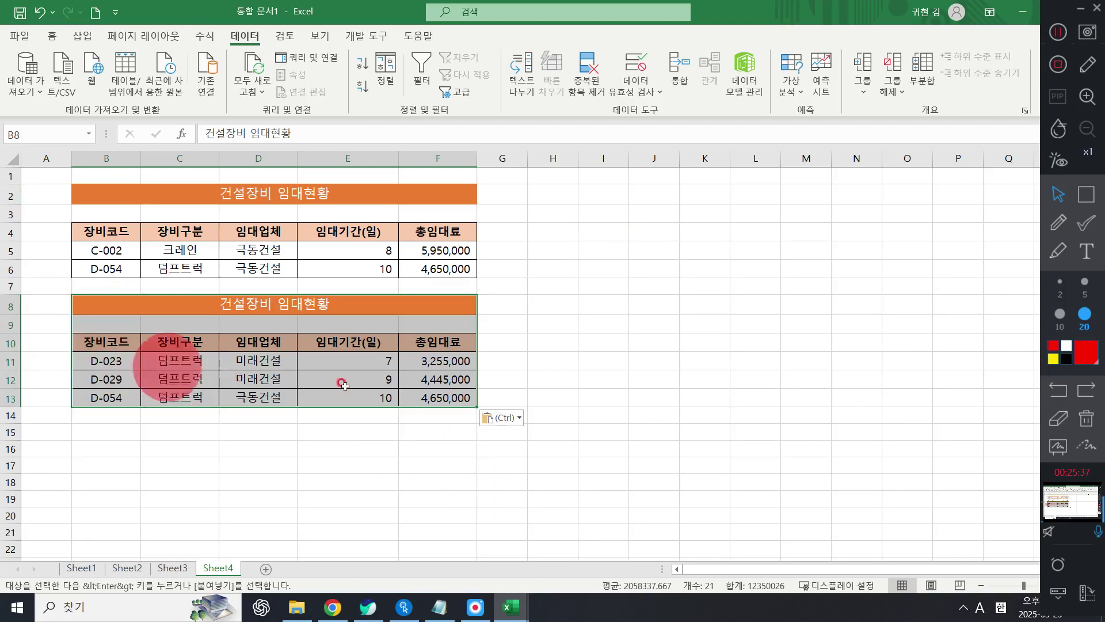
click(502, 417)
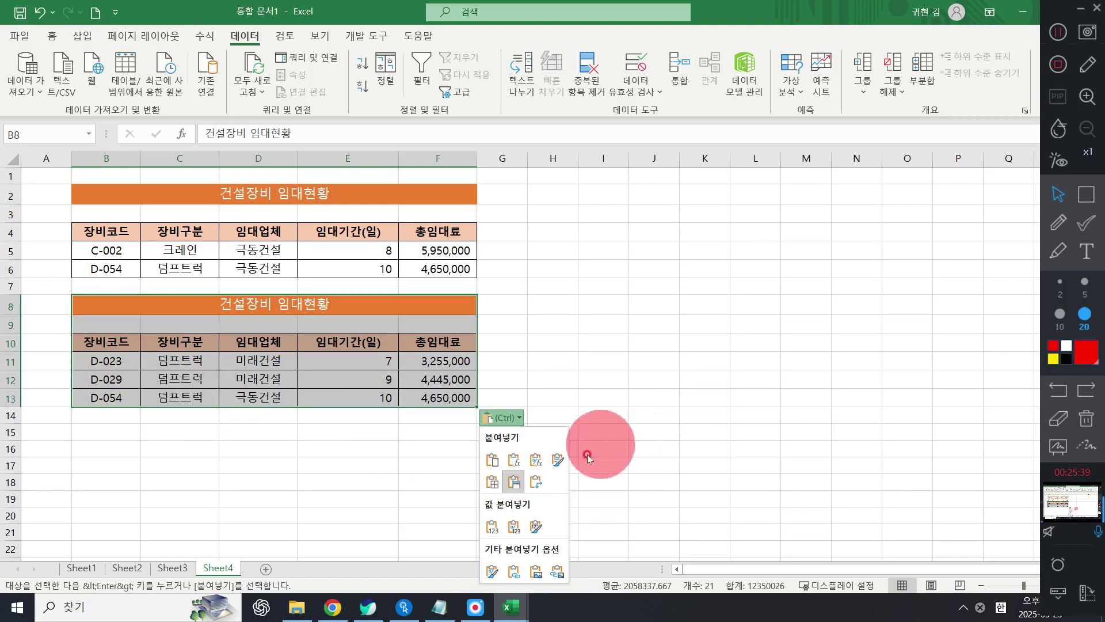
key(Escape)
click(601, 415)
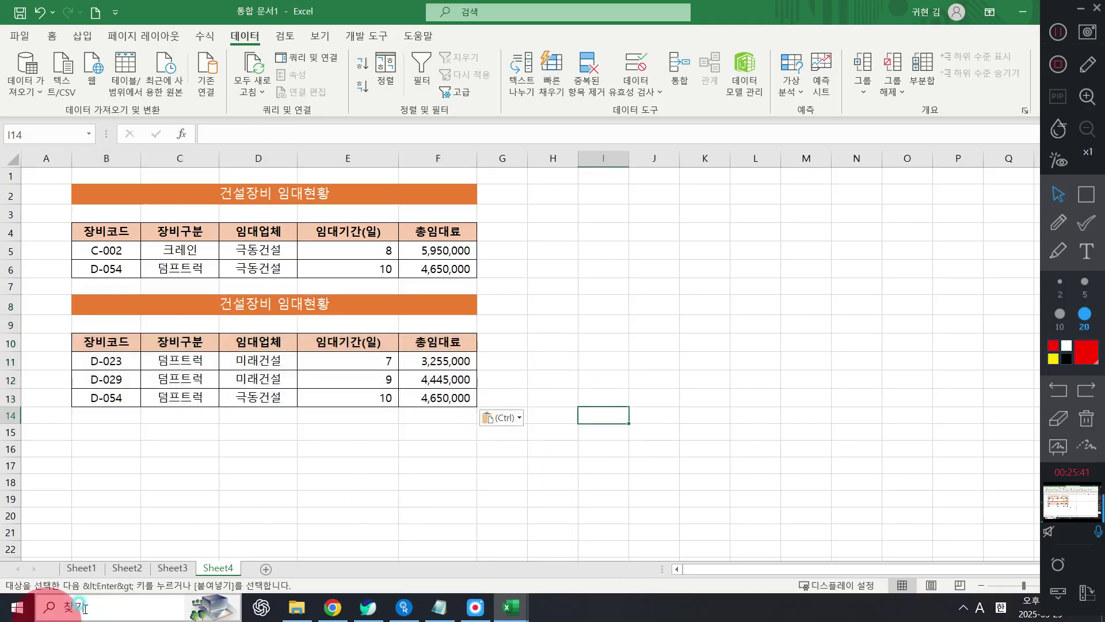
Return to Sheet3 and clear all filters on the 건설장비 임대현황 table.
click(173, 568)
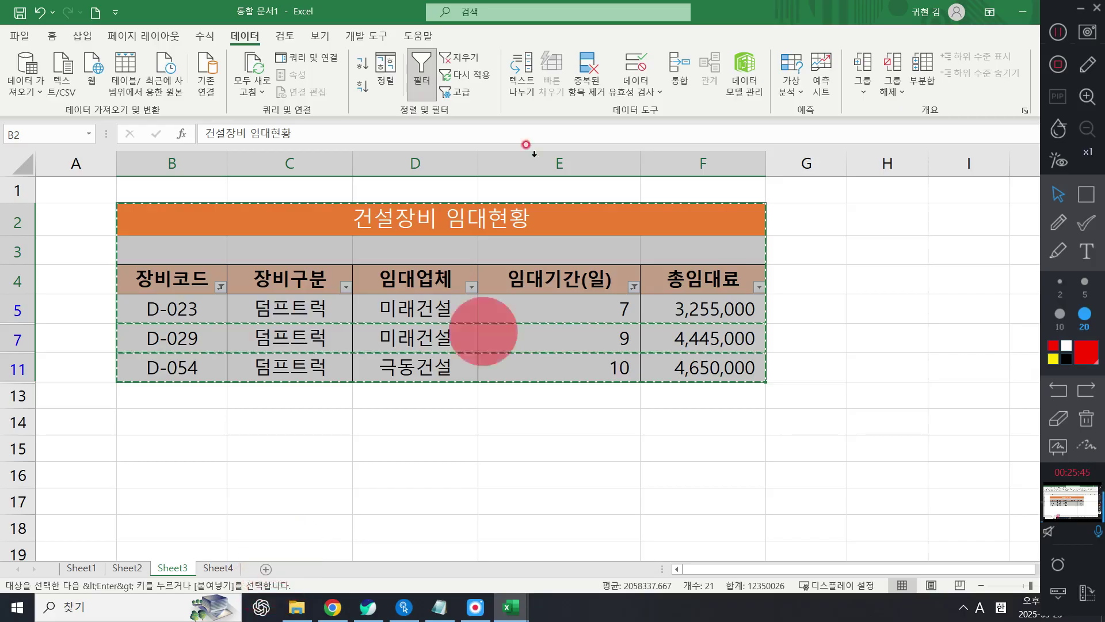
click(475, 59)
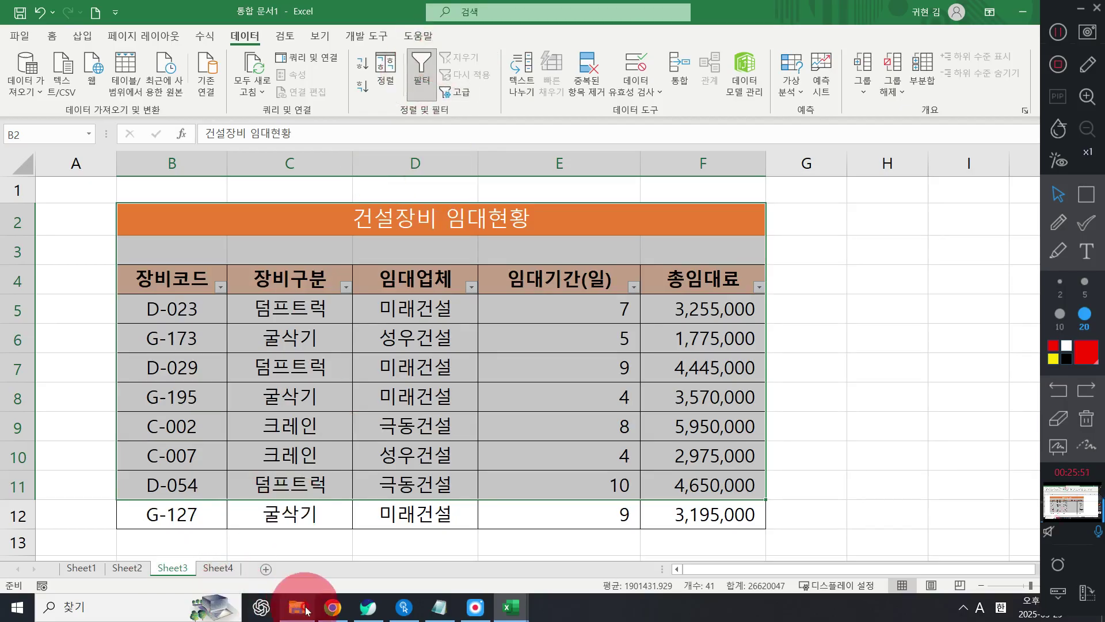
Switch to File Explorer, search for 피벗 and open the workbook 피벗테이블.xlsx.
mouse_move(307, 610)
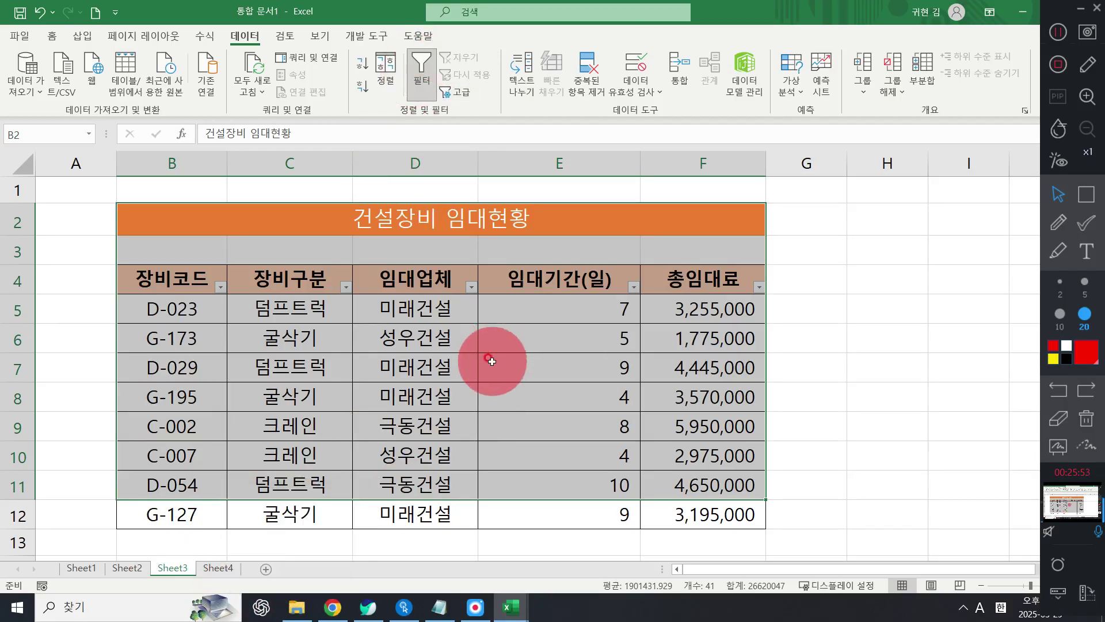
click(296, 606)
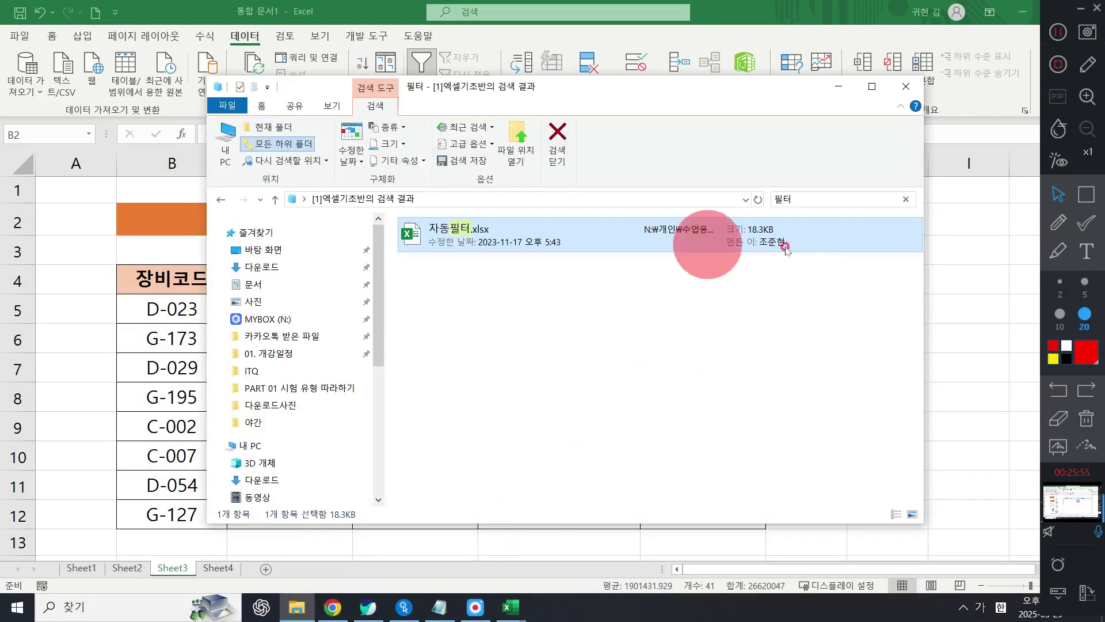
click(812, 199)
key(BackSpace)
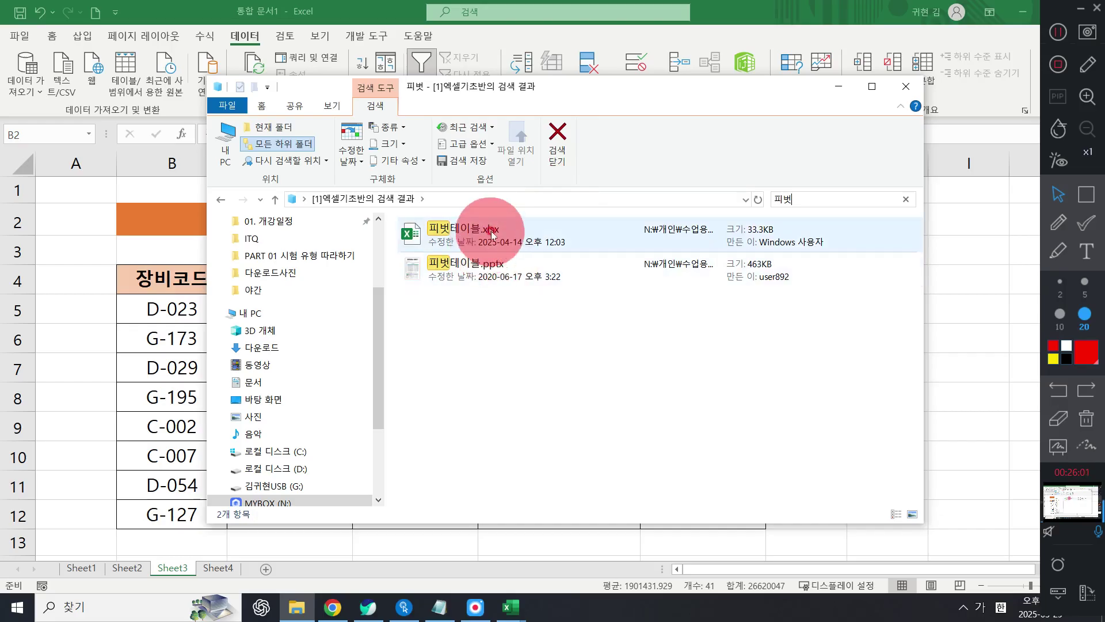
click(491, 234)
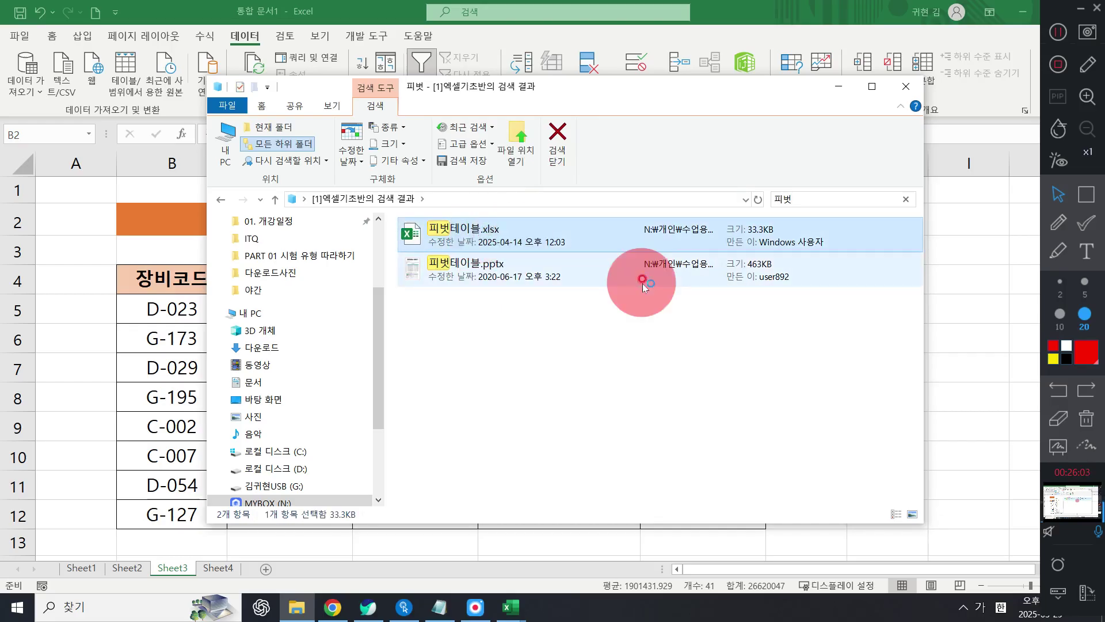
key(alt+F4)
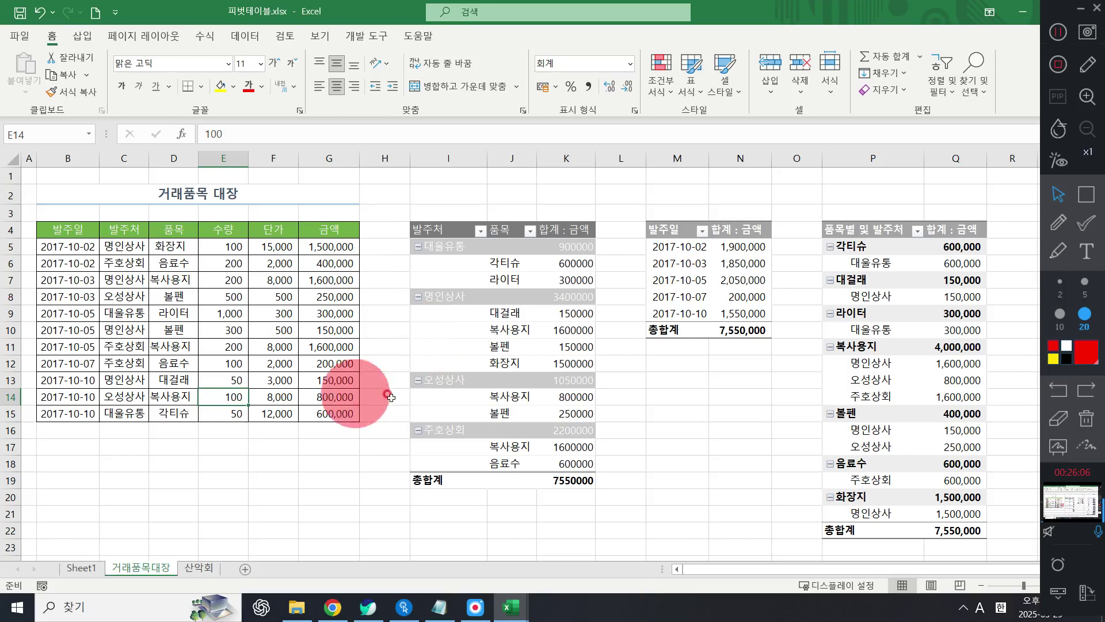
Check the print preview of the 거래품목대장 sheet and return to the worksheet.
click(345, 361)
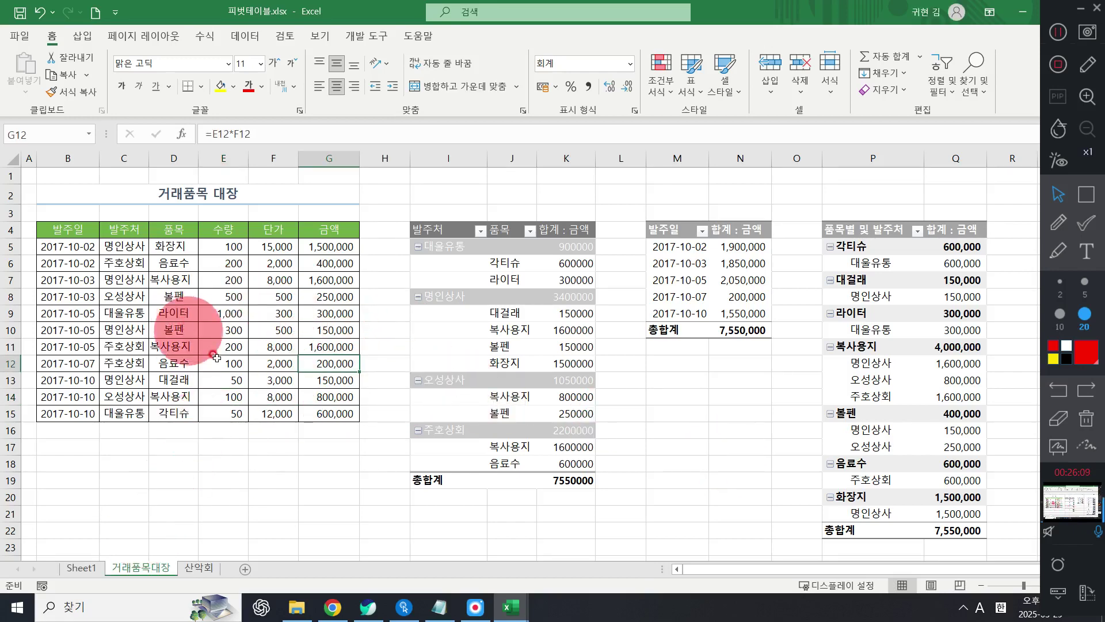
ctrl+scroll(216, 357, up, 2)
scroll(230, 282, up, 1)
drag(228, 201, 285, 458)
drag(420, 498, 11, 500)
key(ctrl+p)
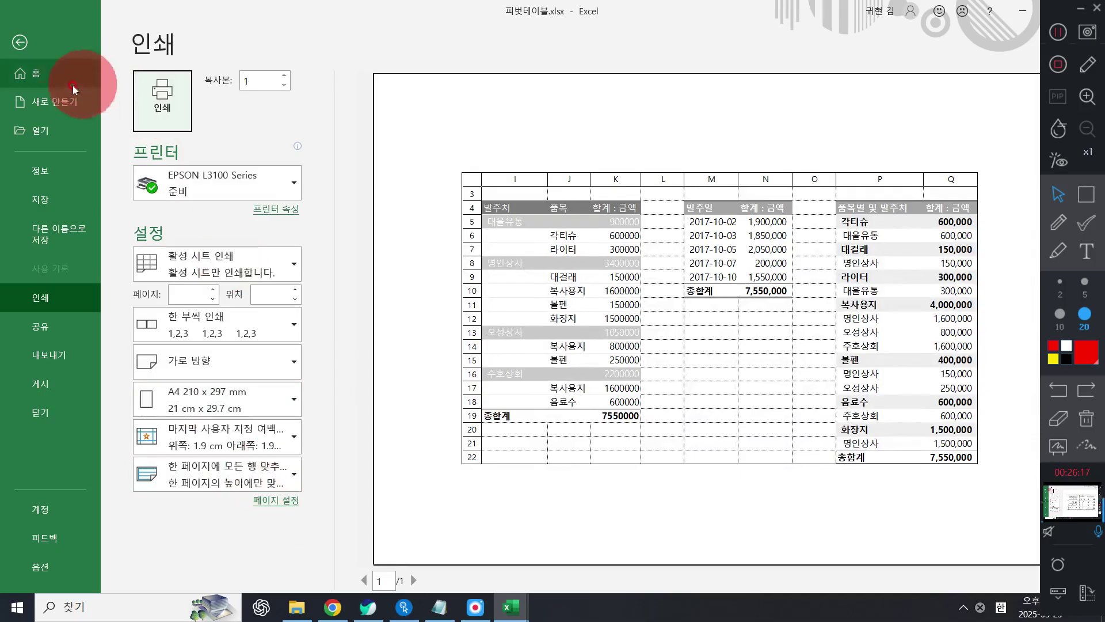
click(19, 42)
Set the 거래품목 대장 table with its title, B2:G15, as the print area.
drag(119, 200, 148, 455)
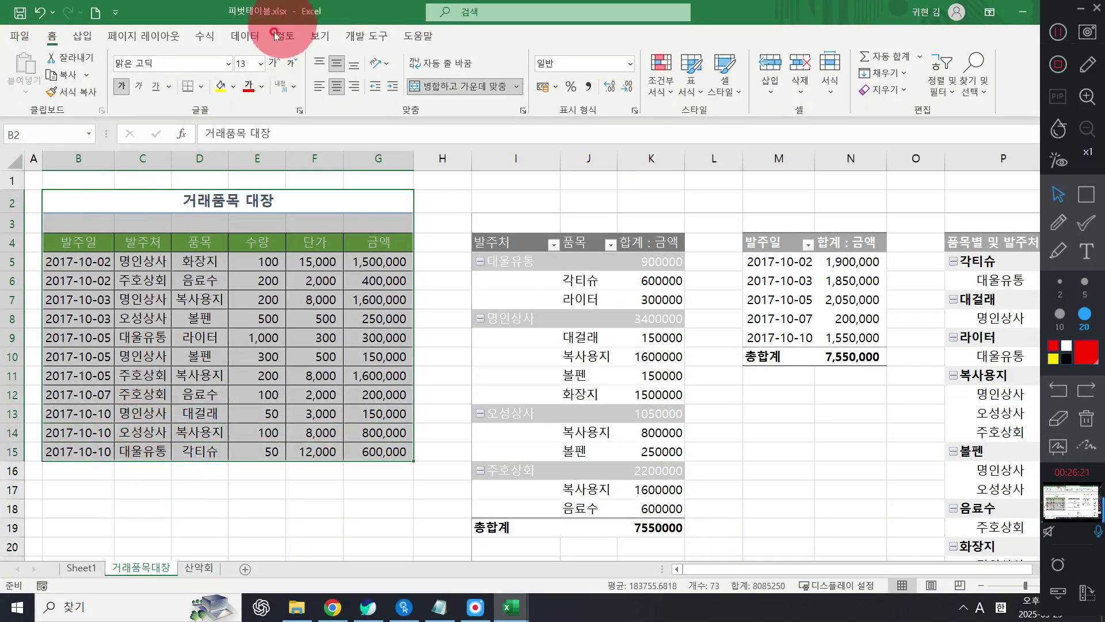
click(245, 36)
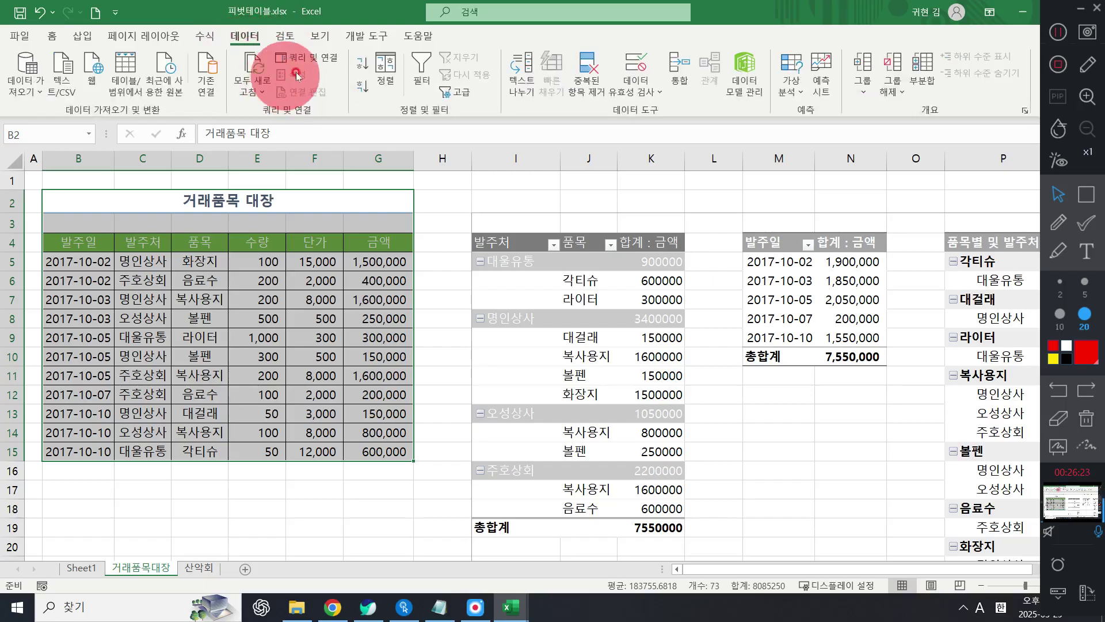
click(43, 39)
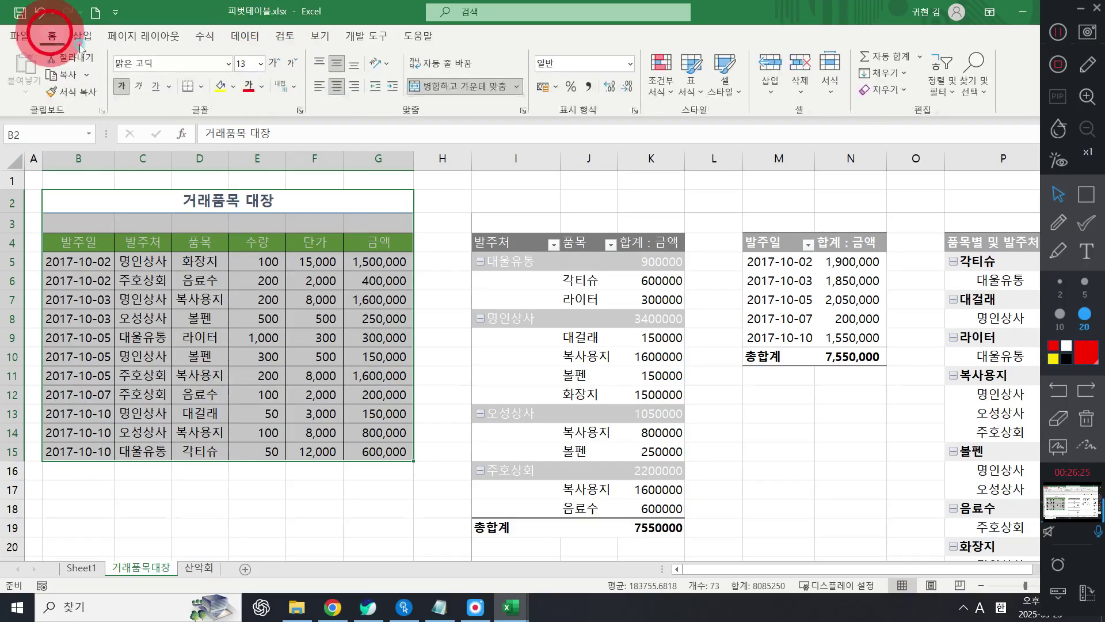
click(167, 37)
click(200, 85)
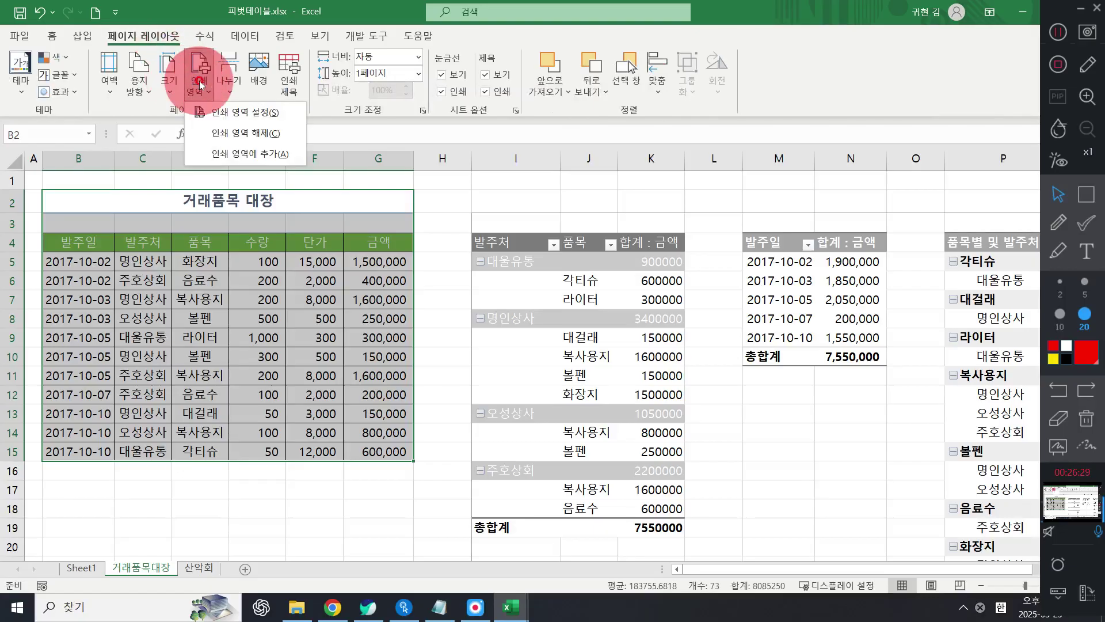
click(219, 112)
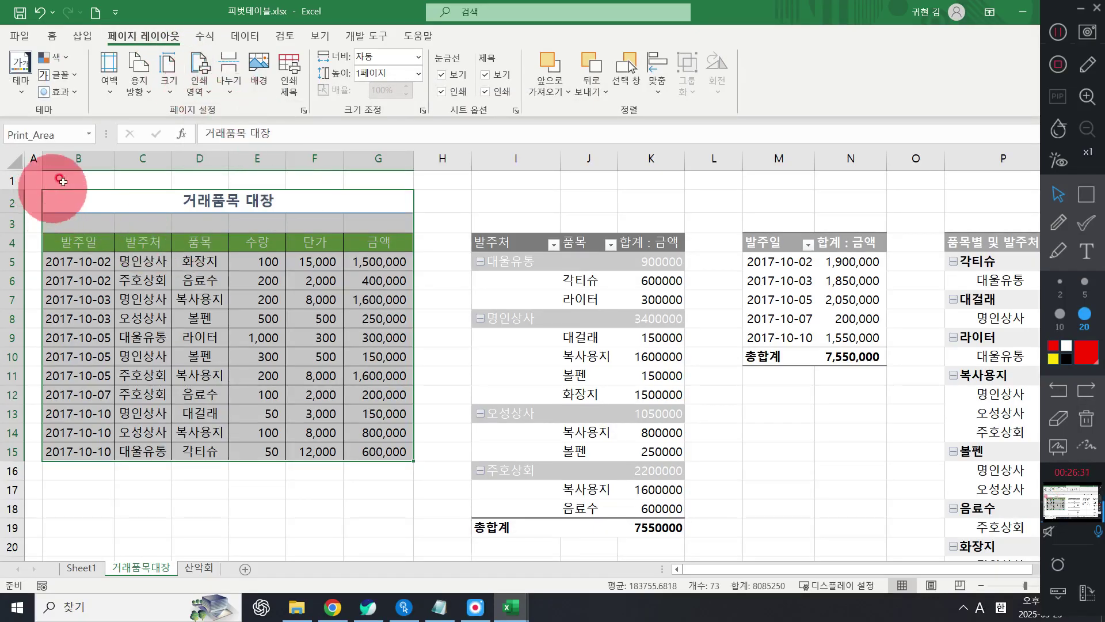
Set A1:G15 as the print area of the 거래품목대장 sheet, and deselect the range.
drag(32, 178, 370, 456)
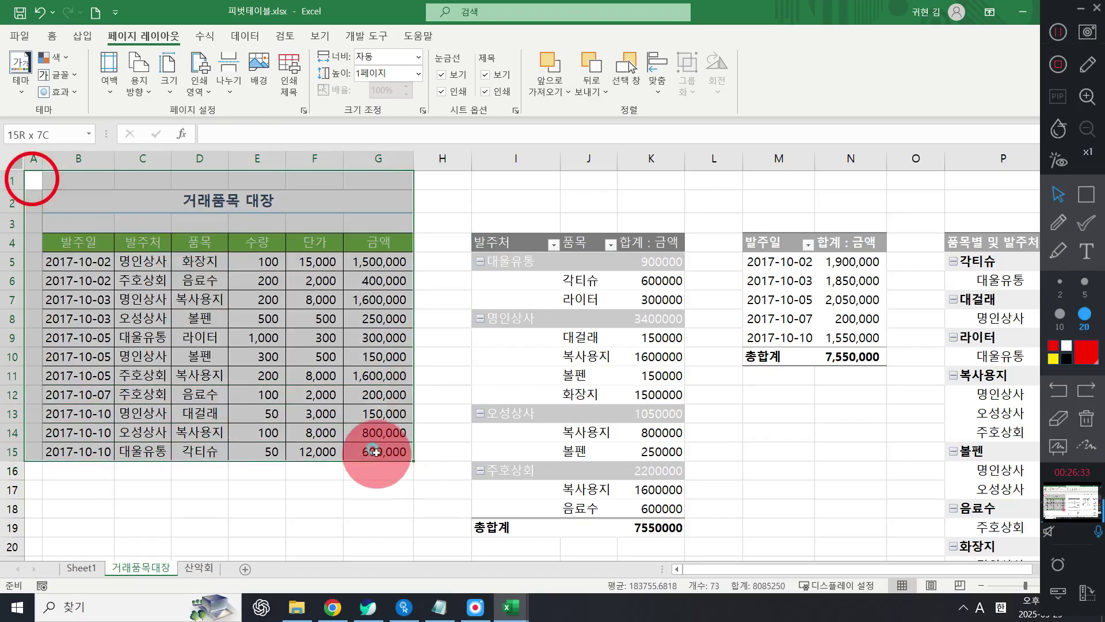
click(208, 74)
click(229, 110)
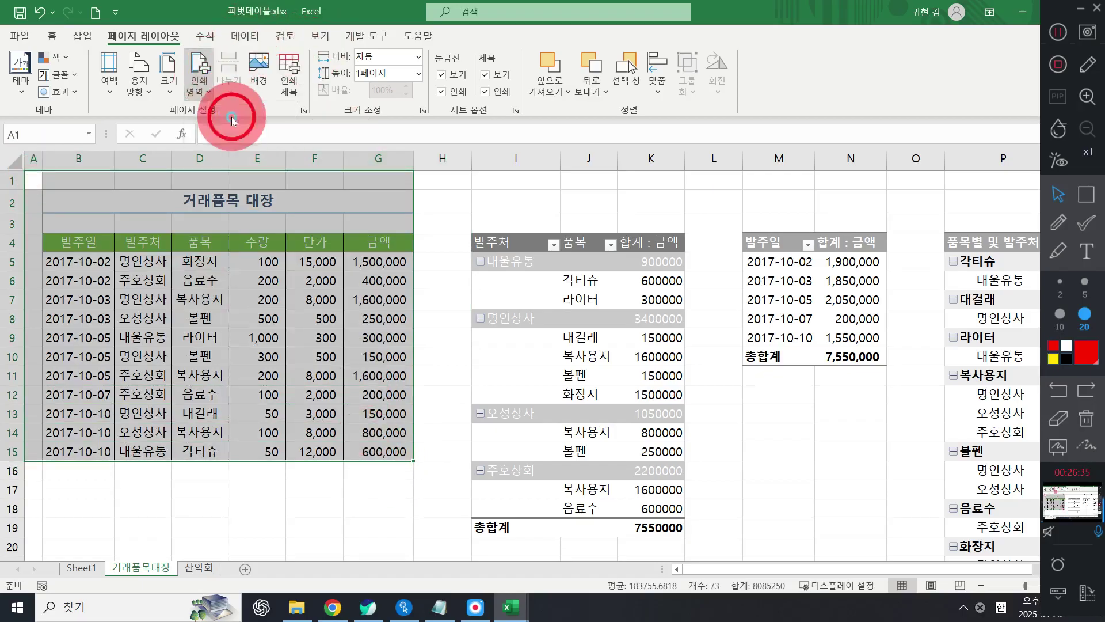
click(200, 280)
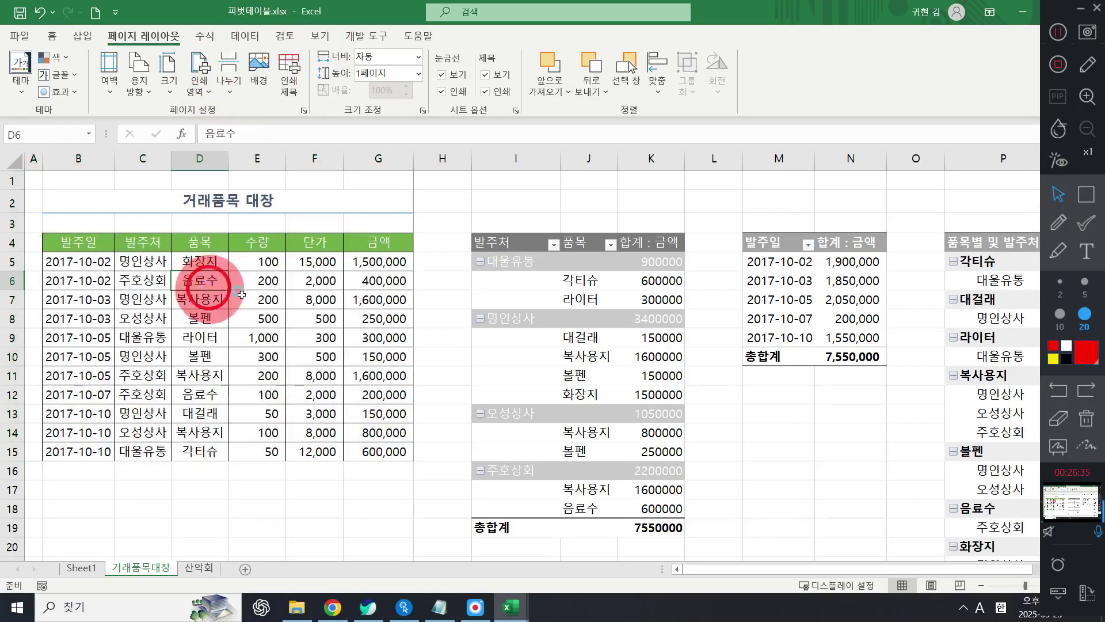
click(245, 261)
Set the print scaling of the 거래품목대장 sheet to 140% in the page setup.
key(ctrl+p)
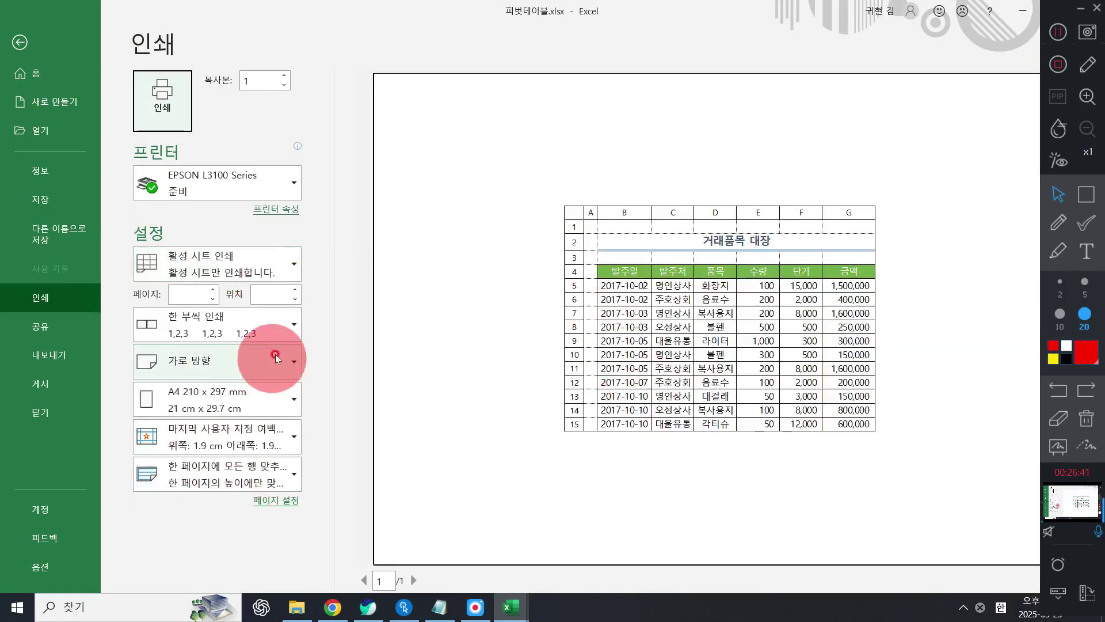
click(281, 500)
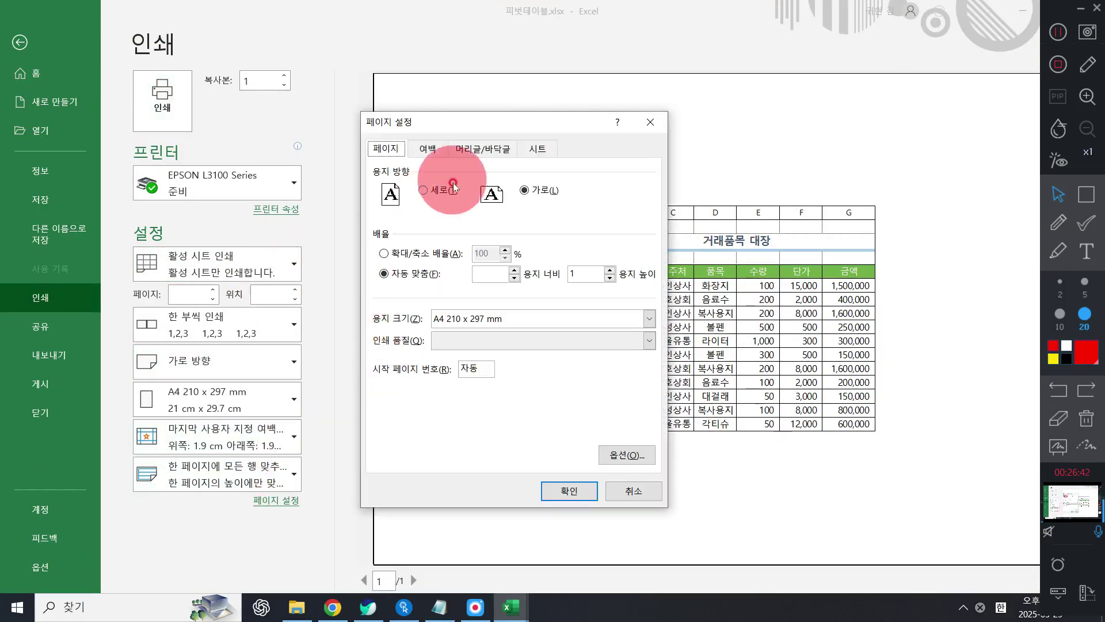
click(427, 149)
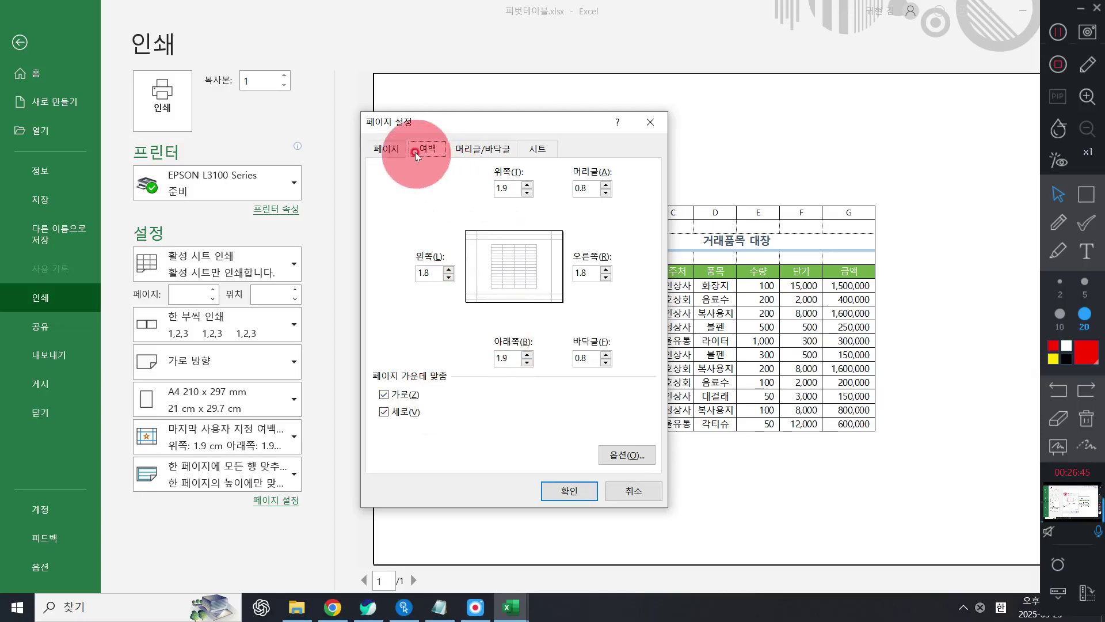
click(386, 149)
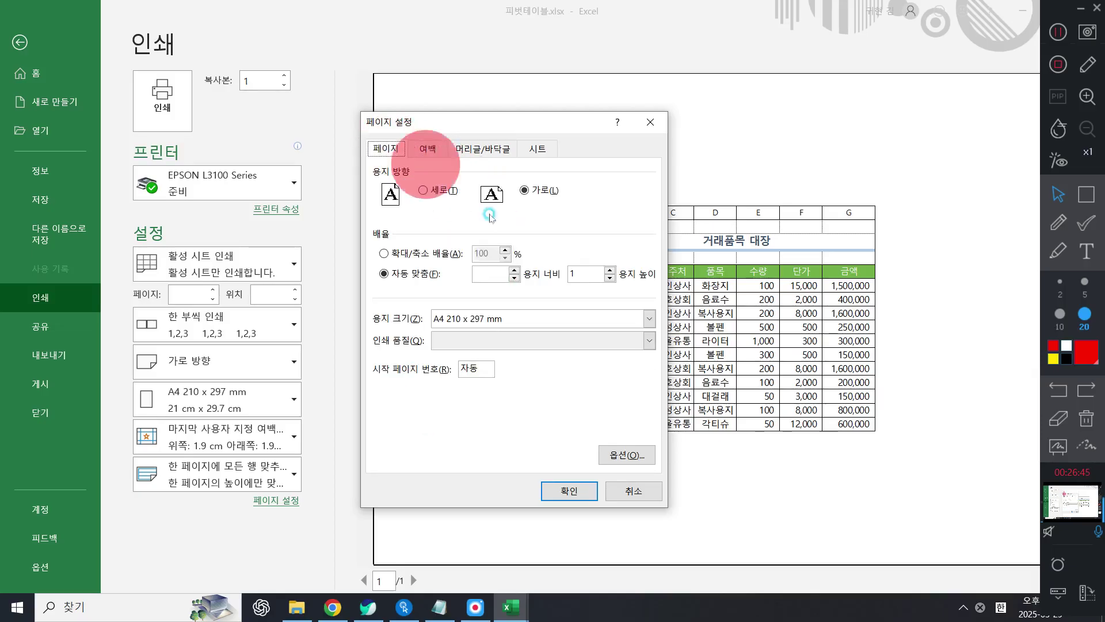
click(426, 254)
click(506, 249)
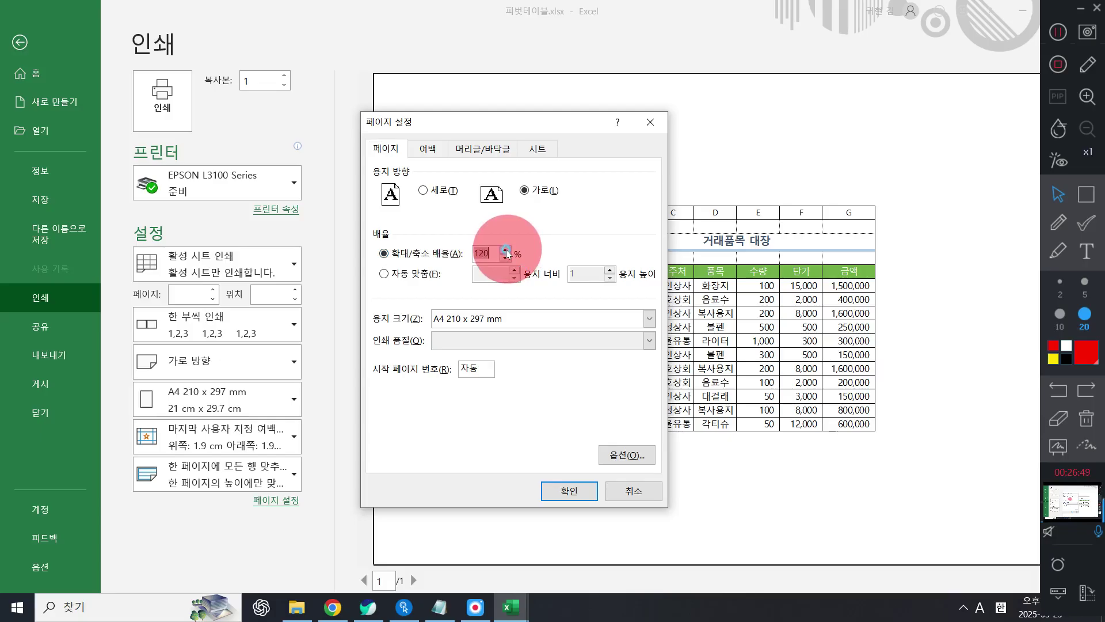
click(506, 250)
click(570, 490)
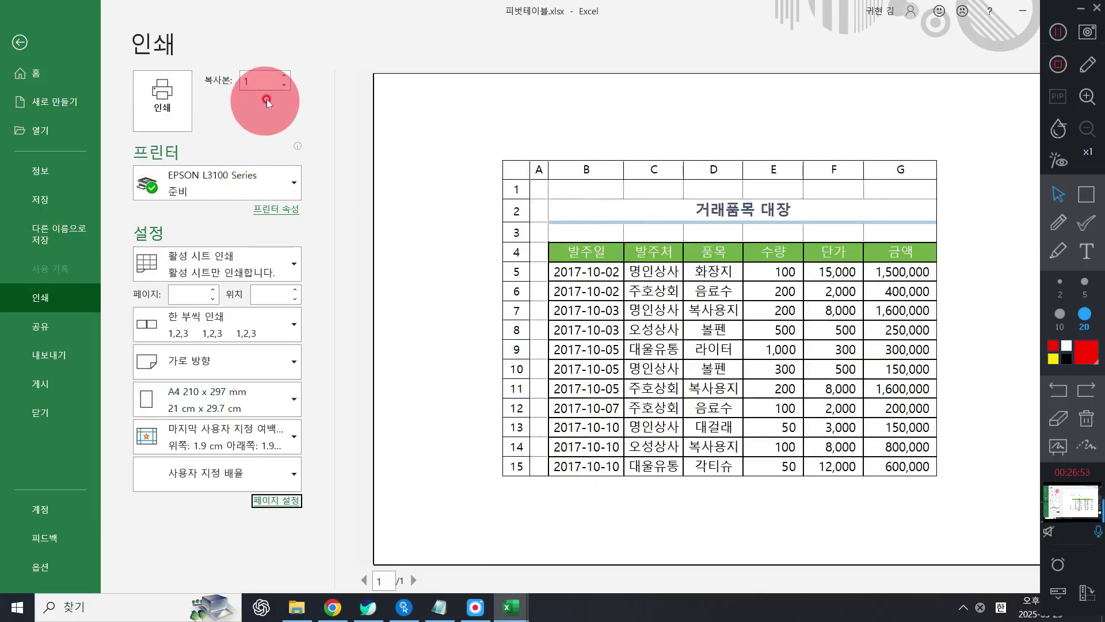
Print 8 copies of the 거래품목대장 sheet on the iR-ADV C5550 printer.
click(268, 81)
text(10)
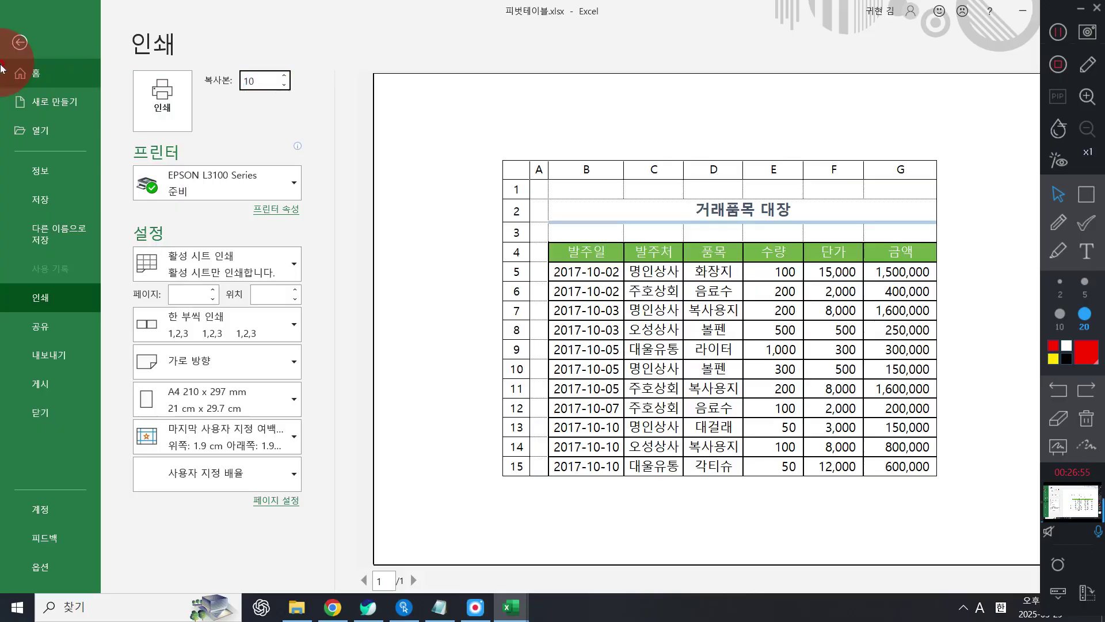
key(BackSpace)
key(BackSpace)
text(8)
click(241, 187)
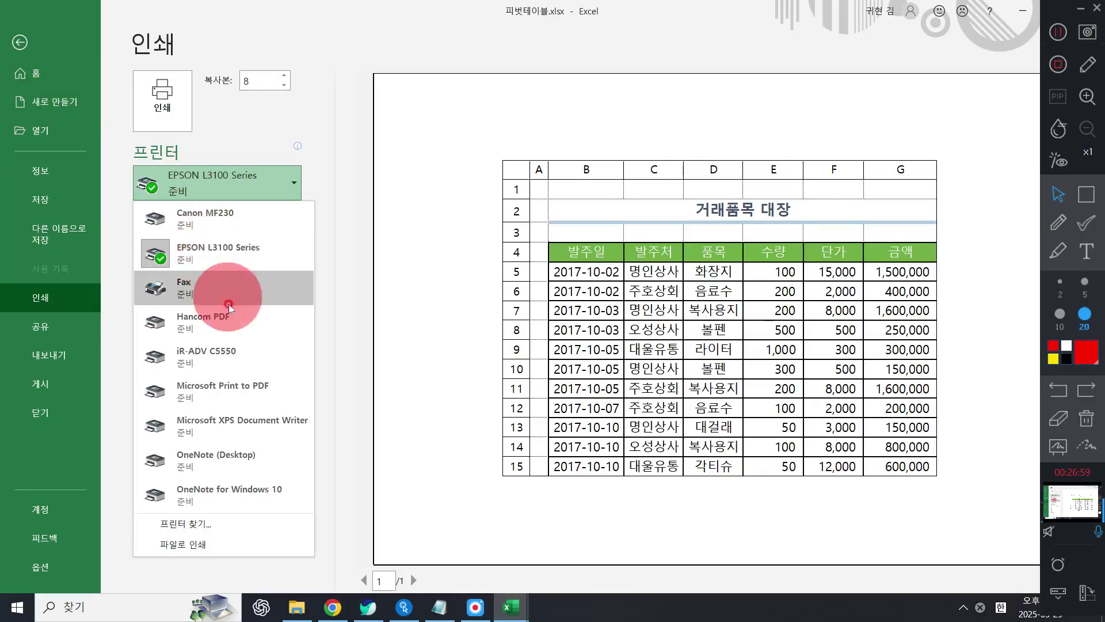
click(248, 345)
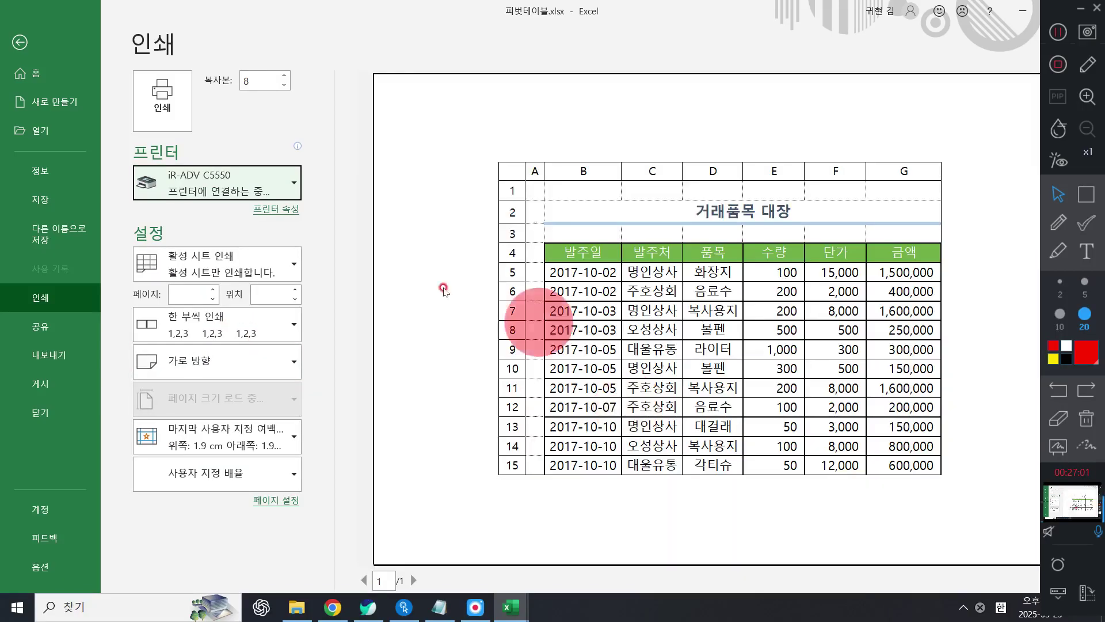
click(158, 98)
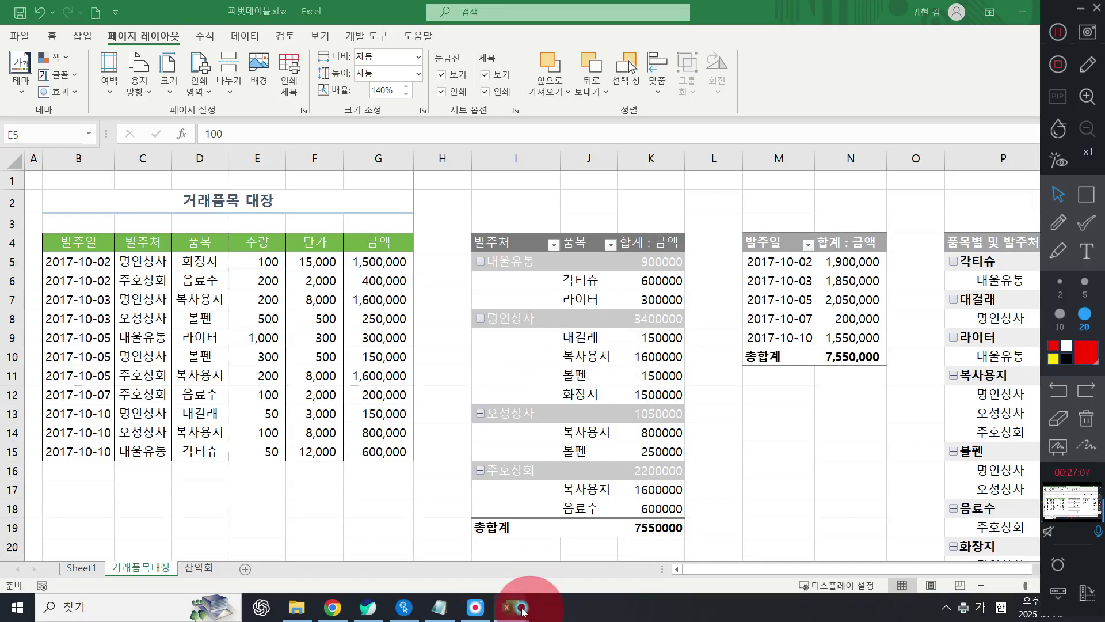
Switch to the 통합 문서1 workbook and insert a new blank worksheet.
mouse_move(523, 612)
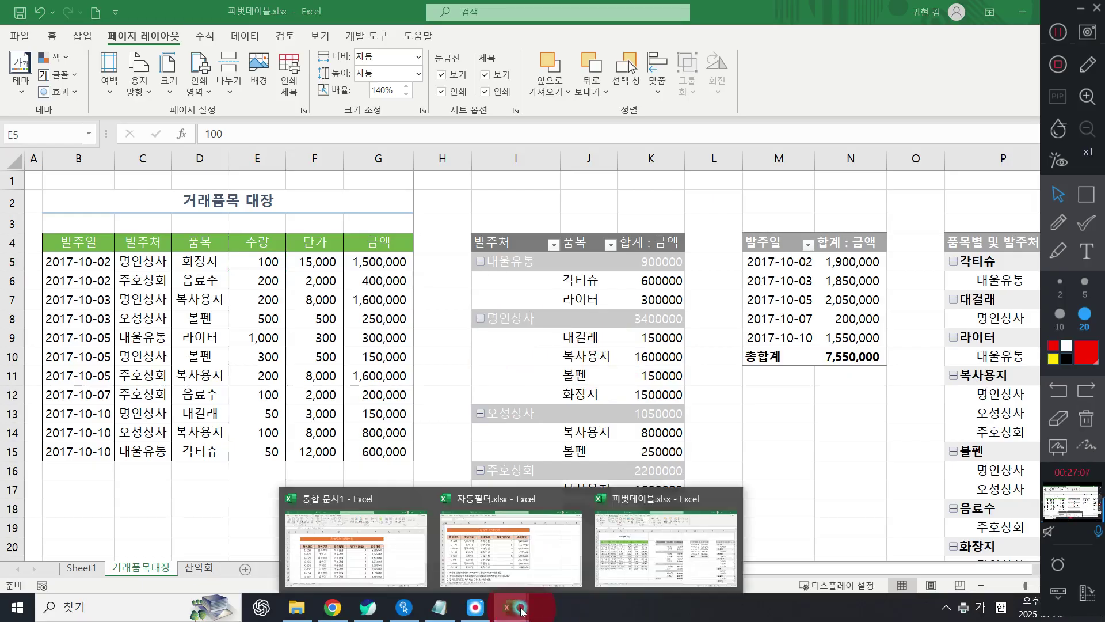
click(386, 562)
click(267, 569)
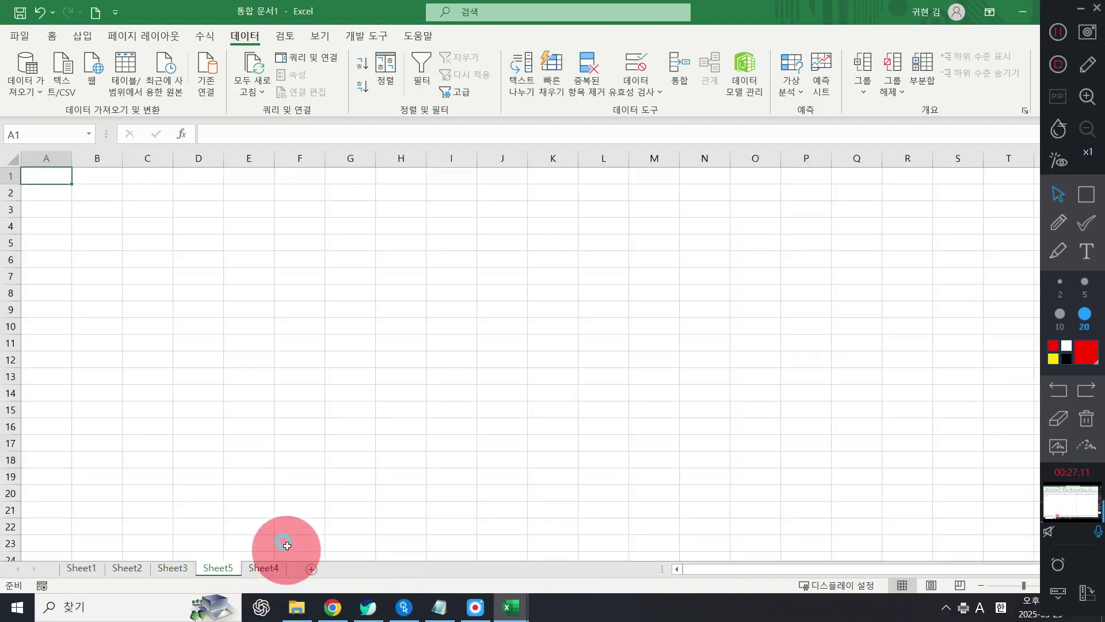
scroll(168, 276, up, 4)
Copy the 거래품목 대장 table, B2:G15, from 피벗테이블.xlsx and paste it at B2 of the new sheet in 통합 문서1.
mouse_move(511, 606)
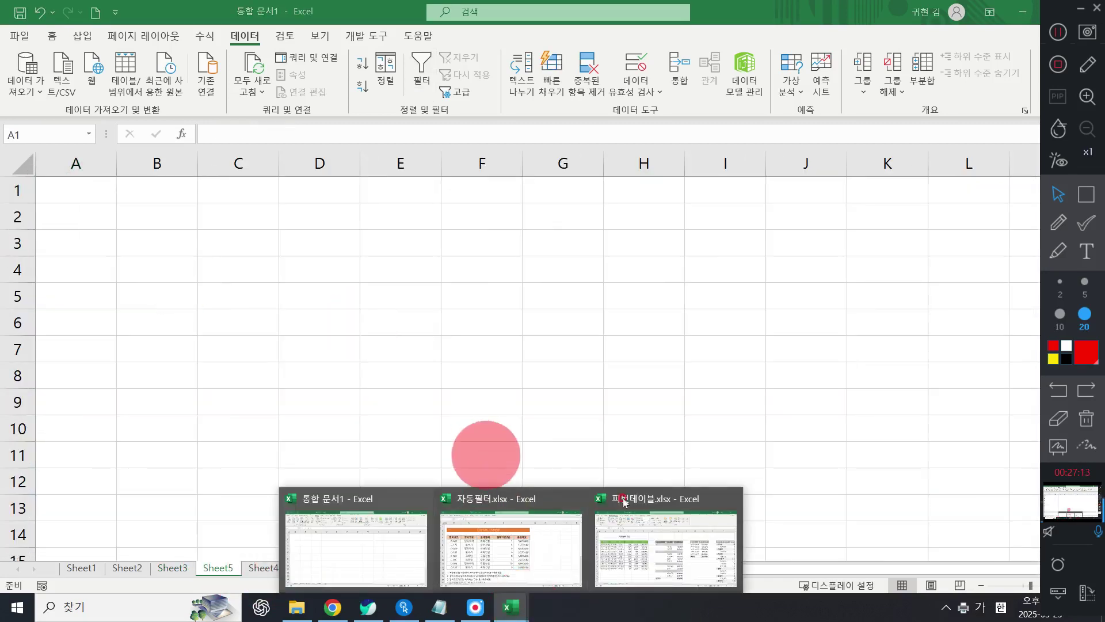
click(624, 502)
drag(315, 219, 335, 488)
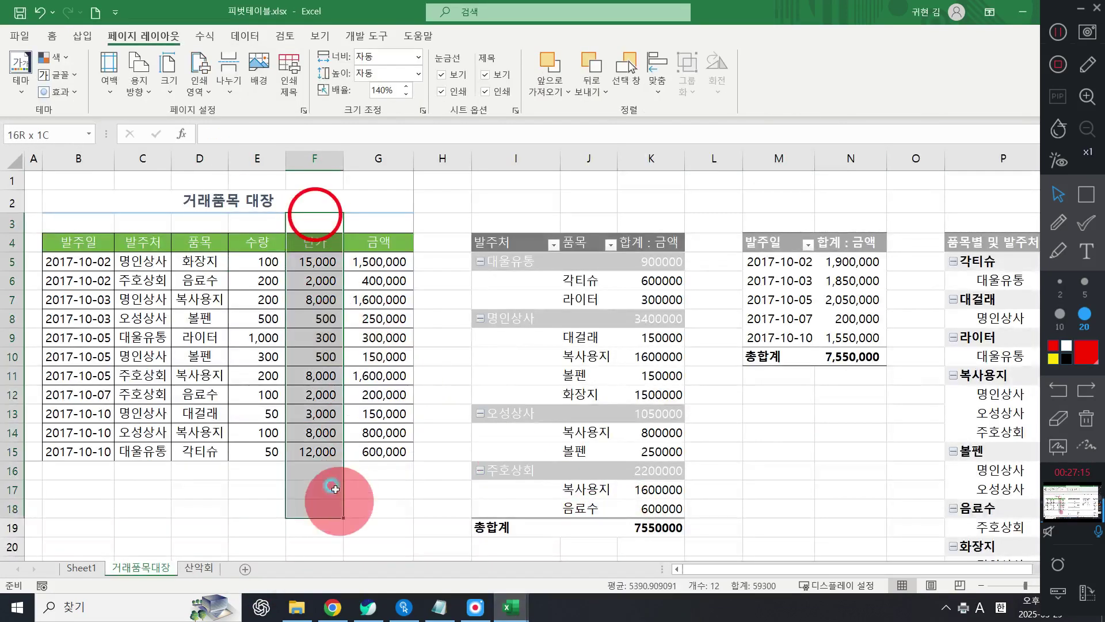
drag(334, 198, 296, 446)
key(ctrl+c)
click(511, 606)
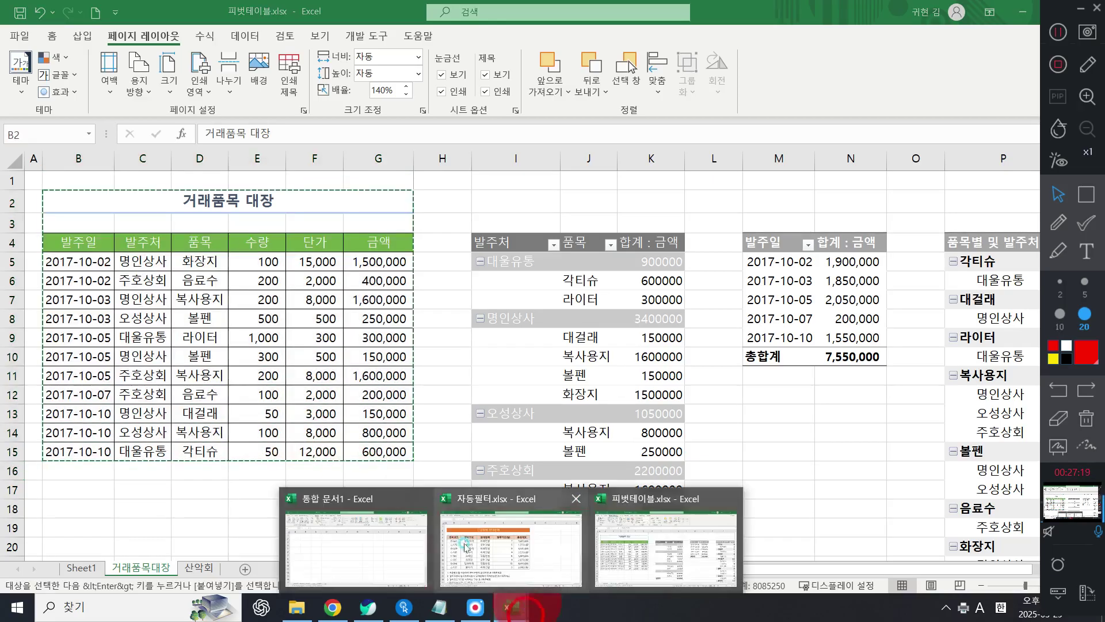
click(357, 533)
click(150, 215)
key(ctrl+v)
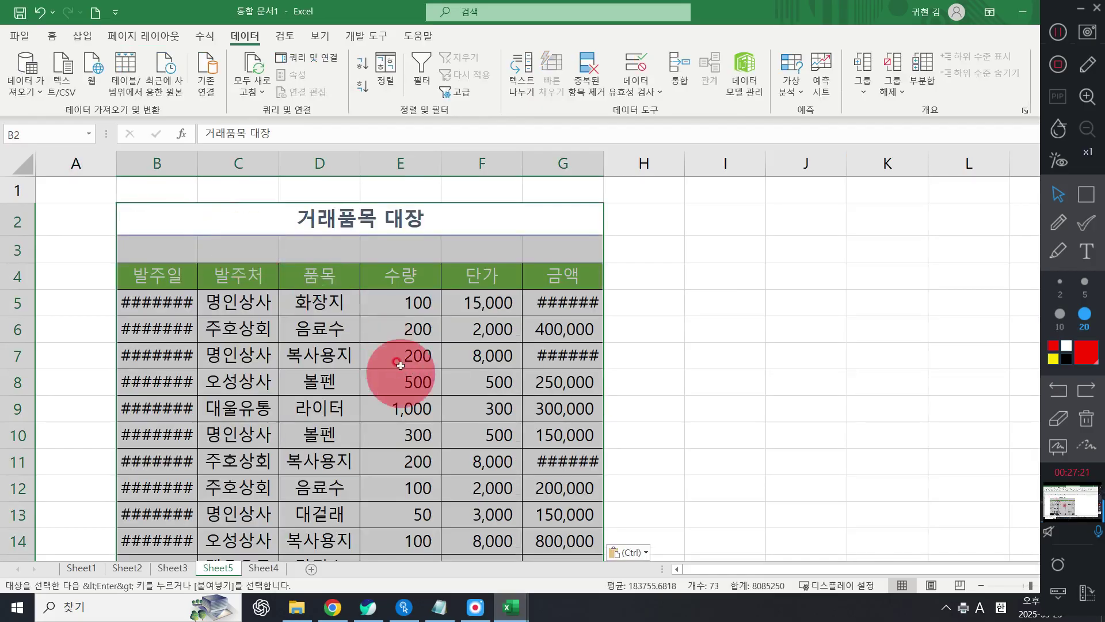
Collapse the ribbon, auto-fit the widths of columns B and G to their contents, and deselect the table.
click(52, 36)
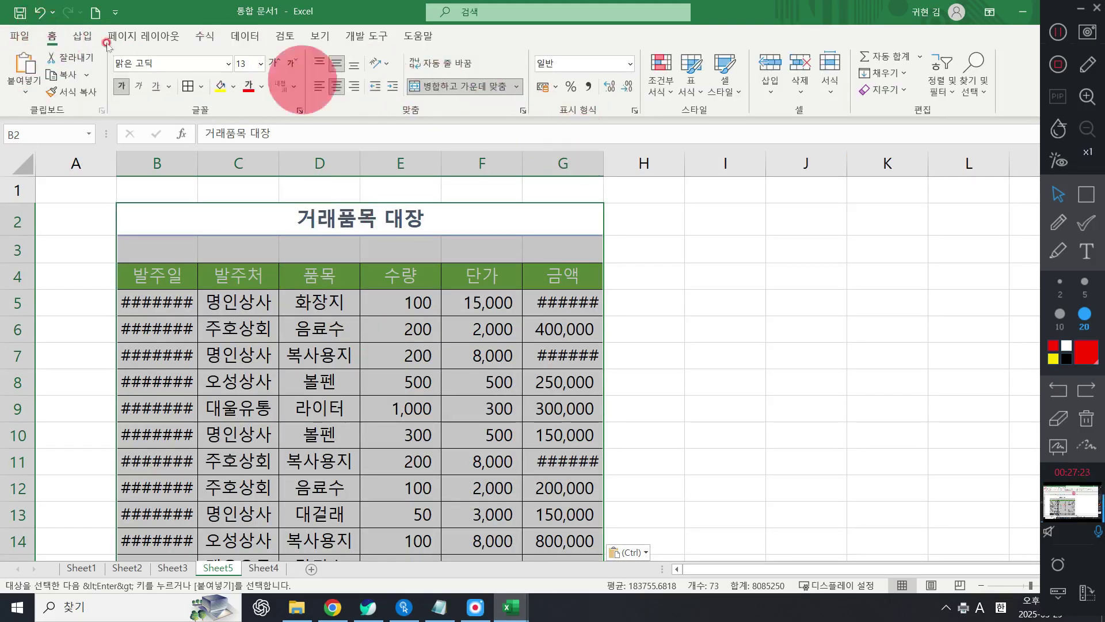
double_click(50, 35)
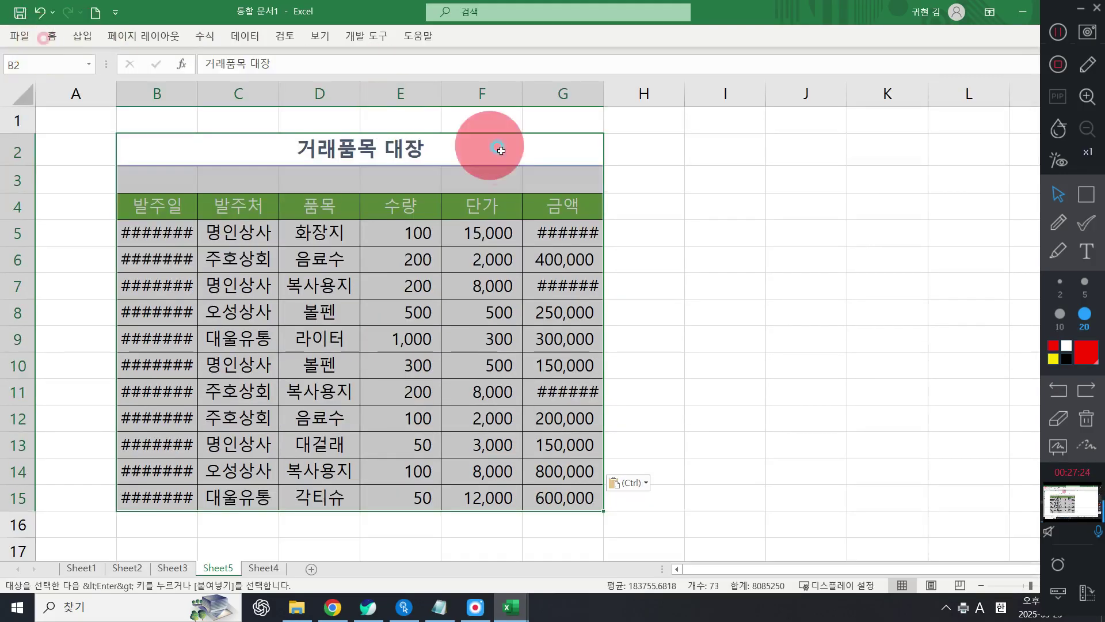
double_click(605, 103)
double_click(197, 92)
click(704, 274)
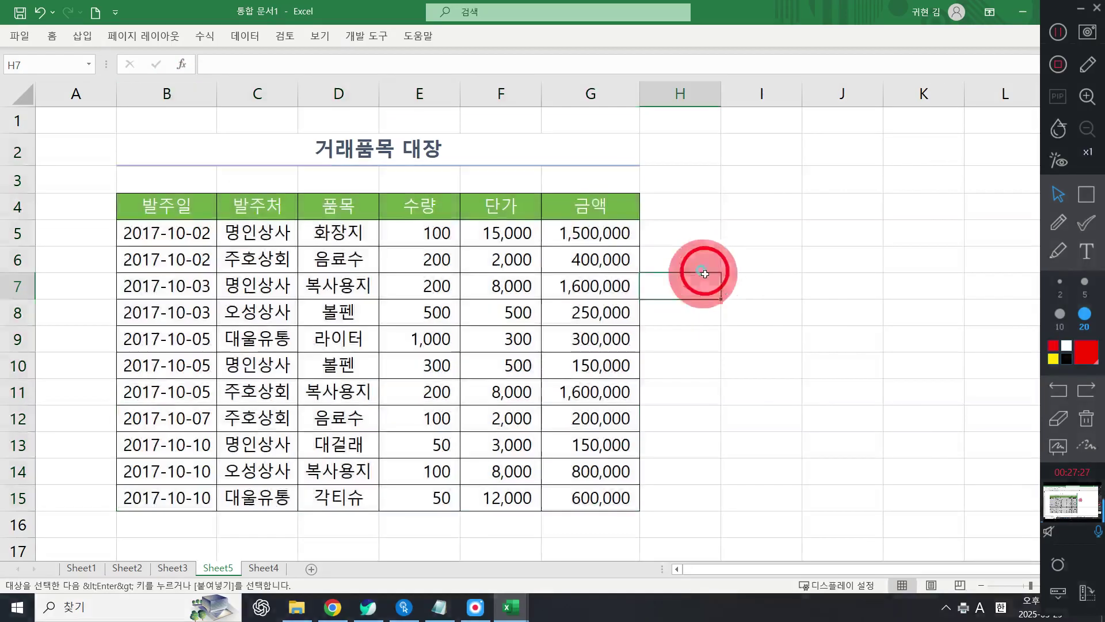
click(1086, 194)
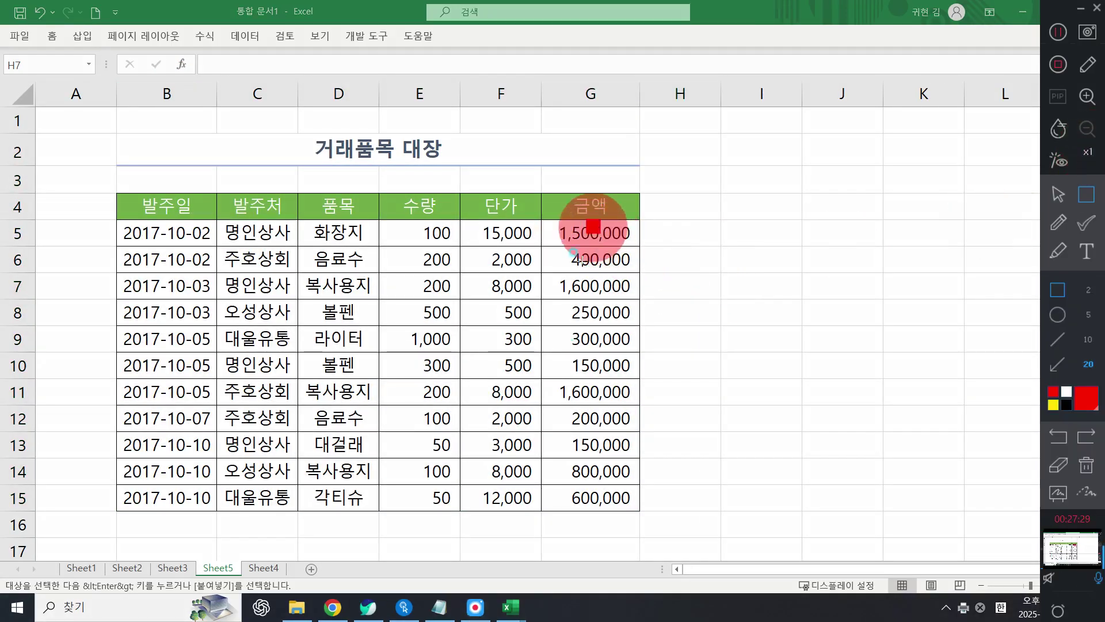
drag(593, 226, 642, 515)
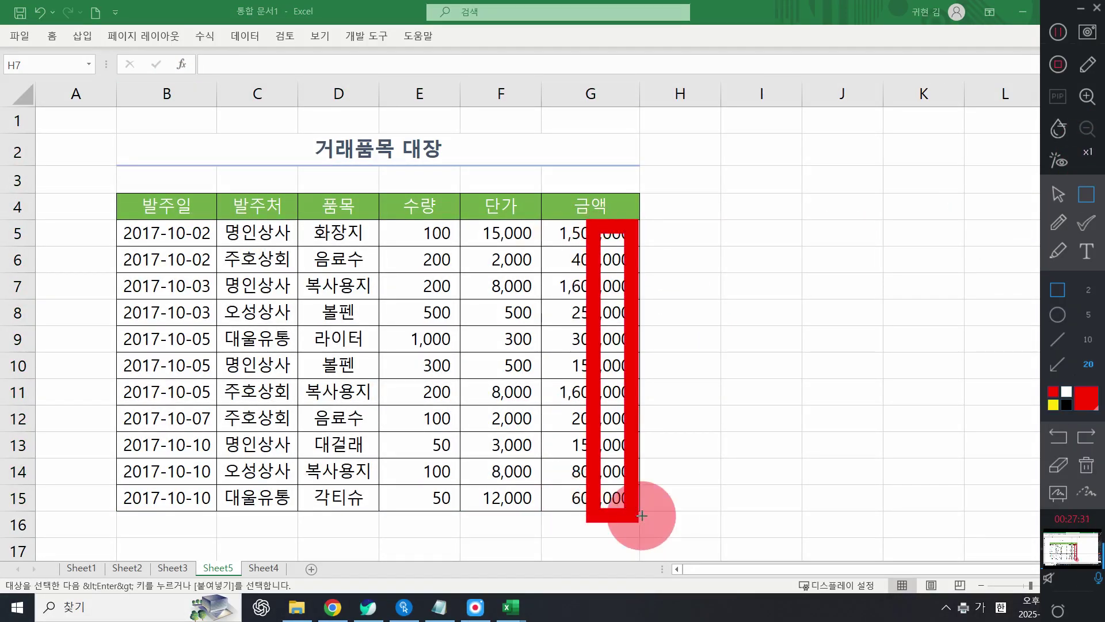